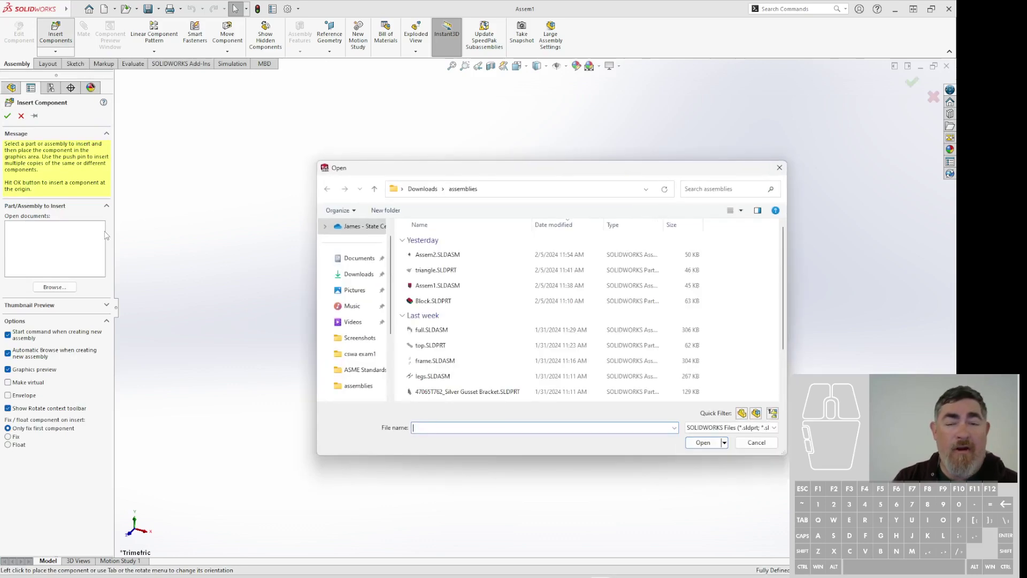
Insert Block.SLDPRT as the first component of the assembly, placing it freely in the graphics area.
double_click(424, 301)
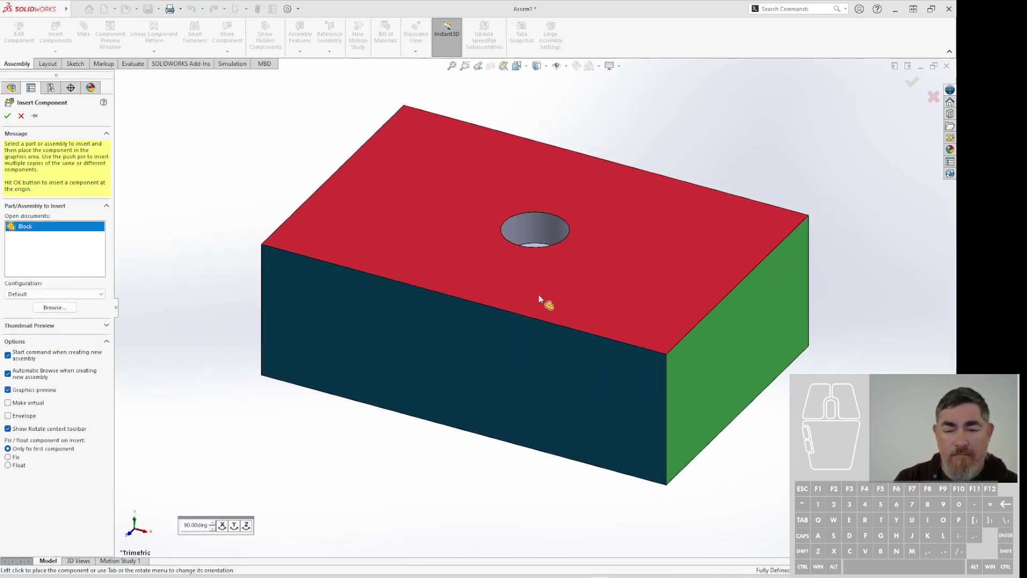
left_click(225, 283)
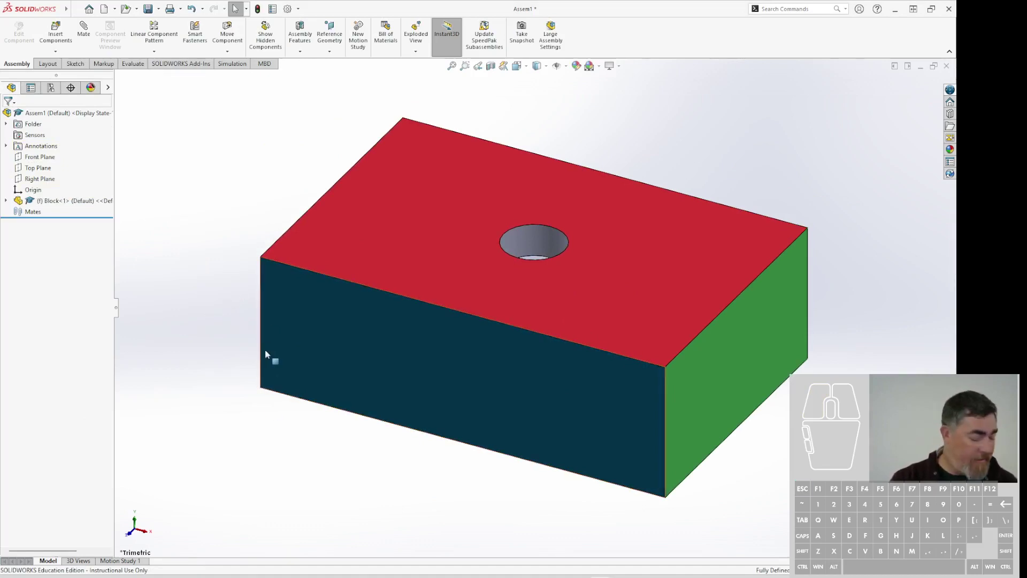
middle_click_drag(268, 354, 246, 492)
scroll(539, 310, "up", 2)
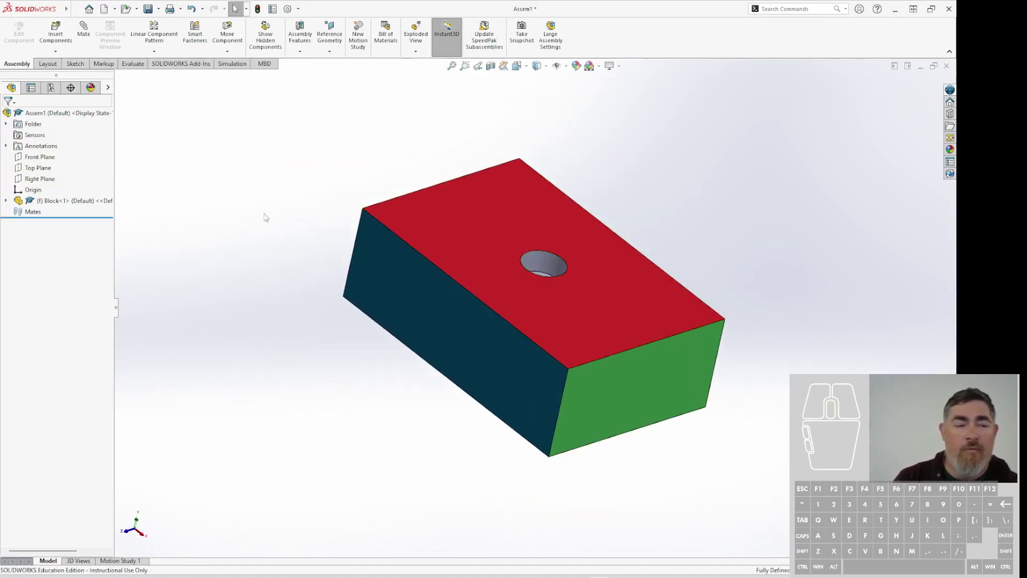
middle_click_drag(263, 218, 409, 230)
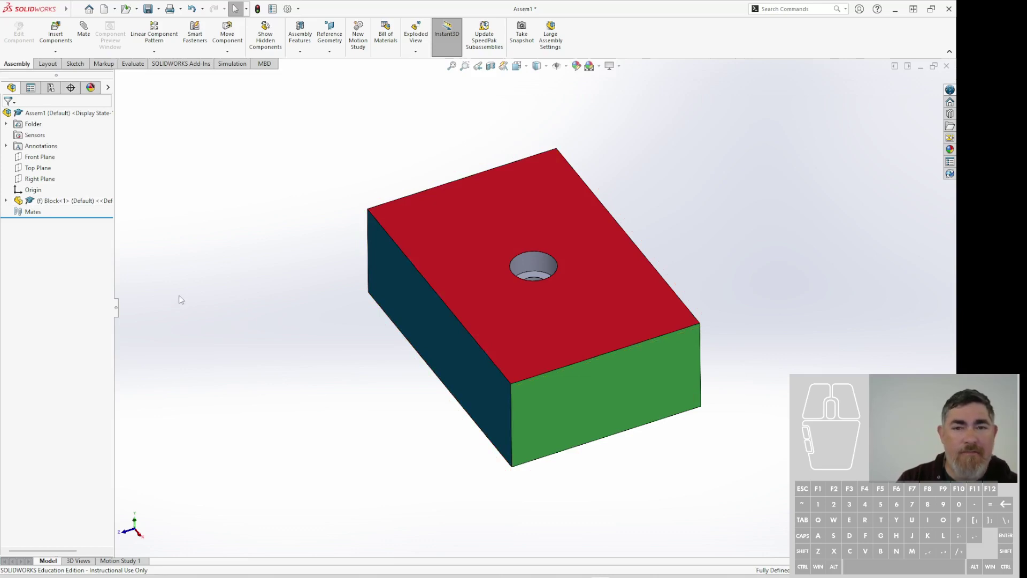
left_click(56, 34)
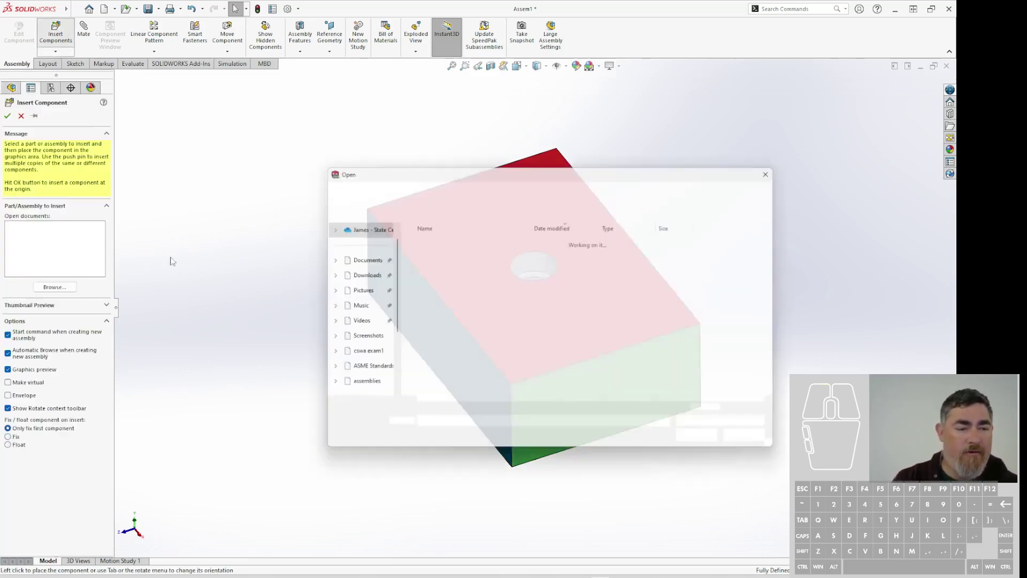
key("Escape")
key("Escape")
Duplicate the Block component to add a second instance to the assembly.
left_click(74, 200)
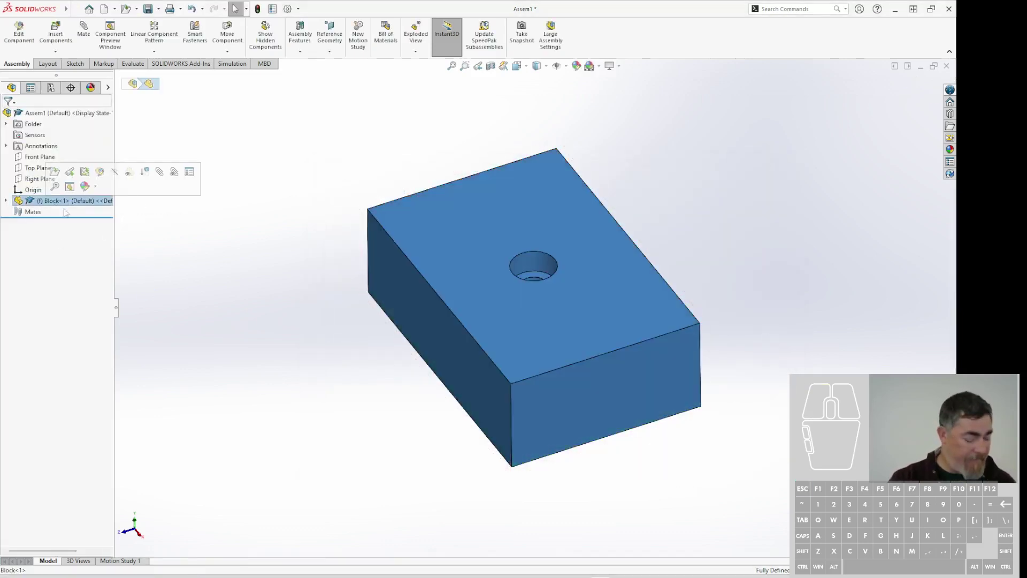
key("ctrl+v")
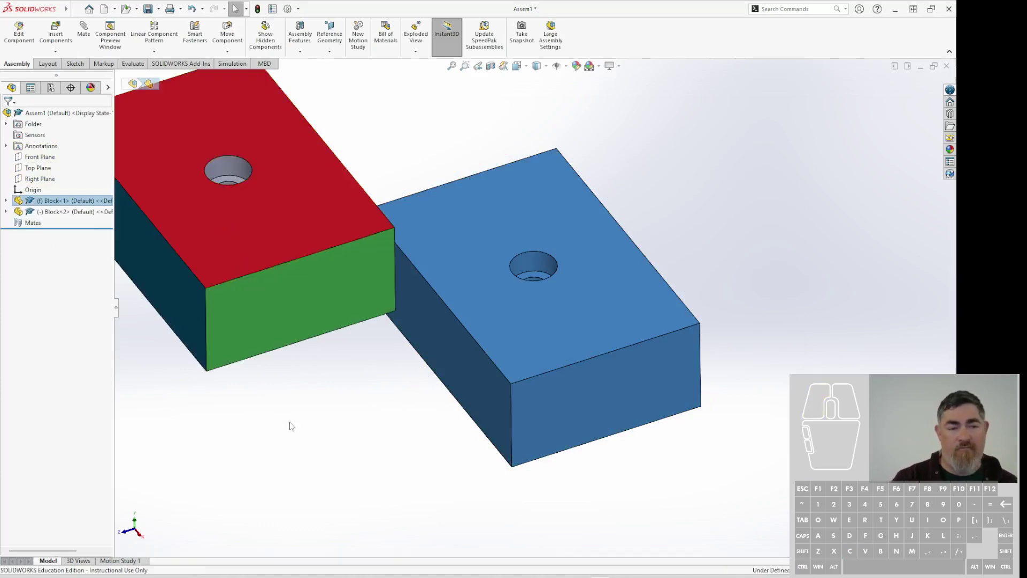
left_click(393, 405)
middle_click(393, 405)
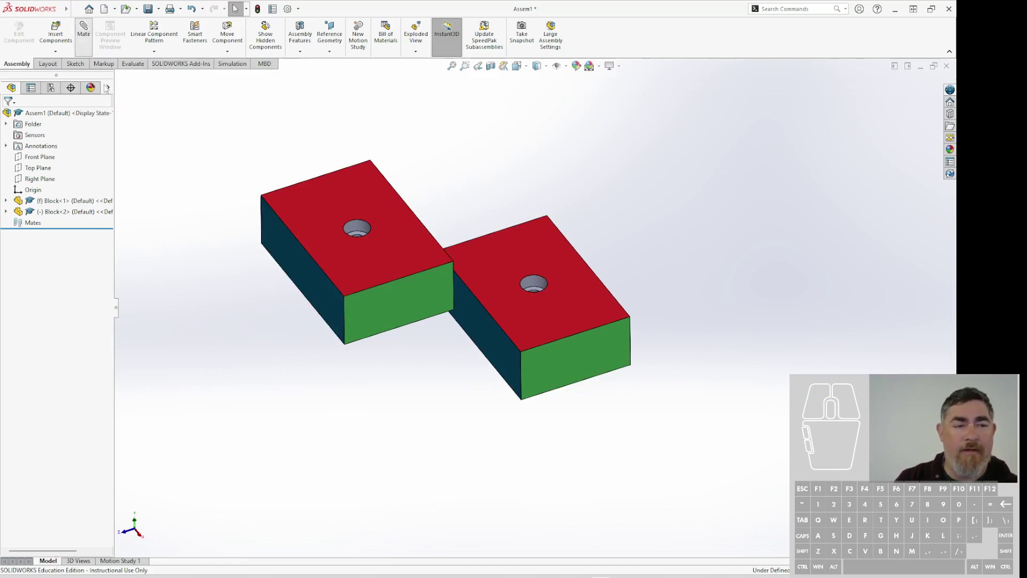
Add a coincident mate between the two blocks' red top faces, trying the anti-aligned orientation before accepting the aligned one.
left_click(85, 43)
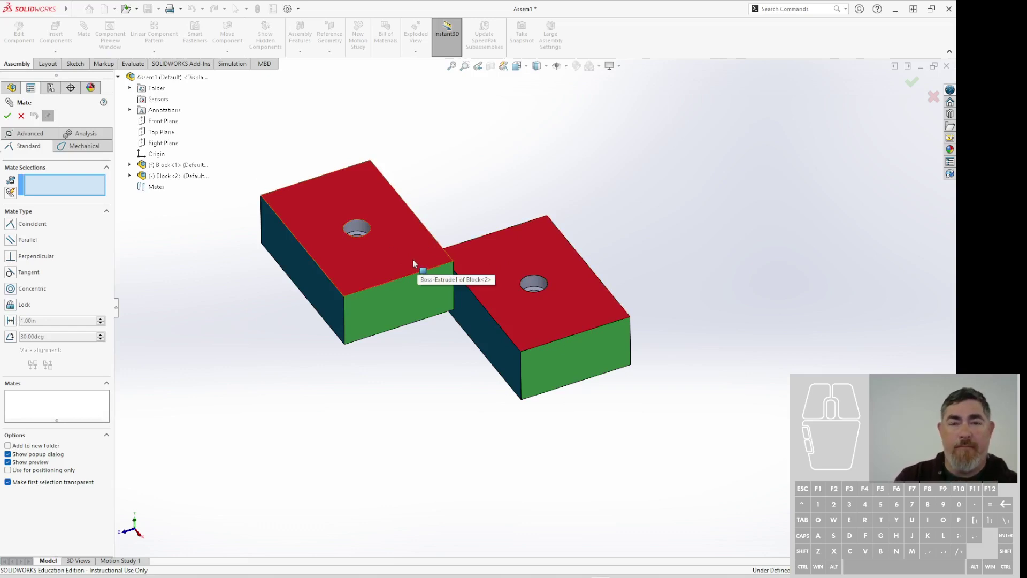
left_click(379, 247)
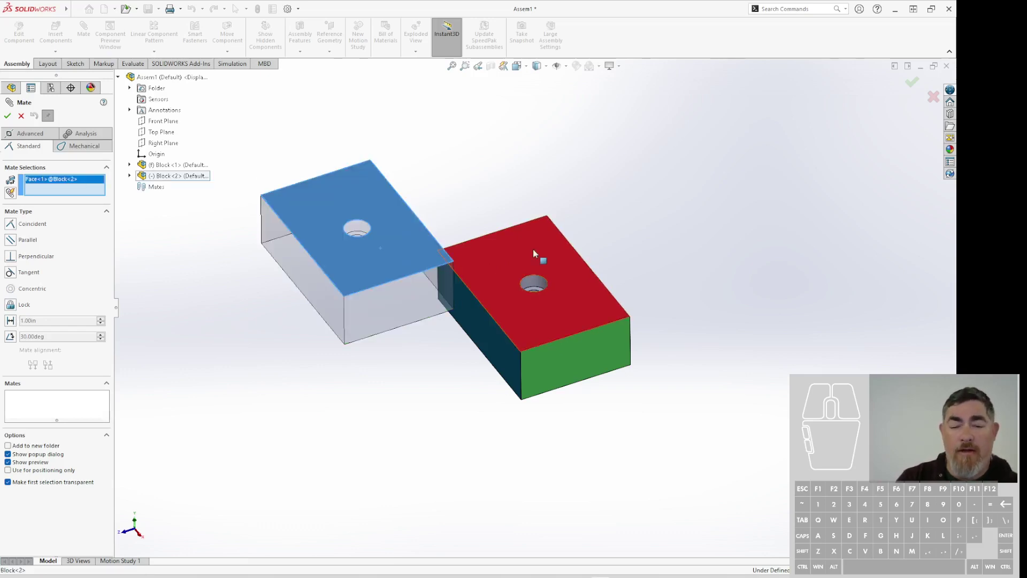
left_click(533, 249)
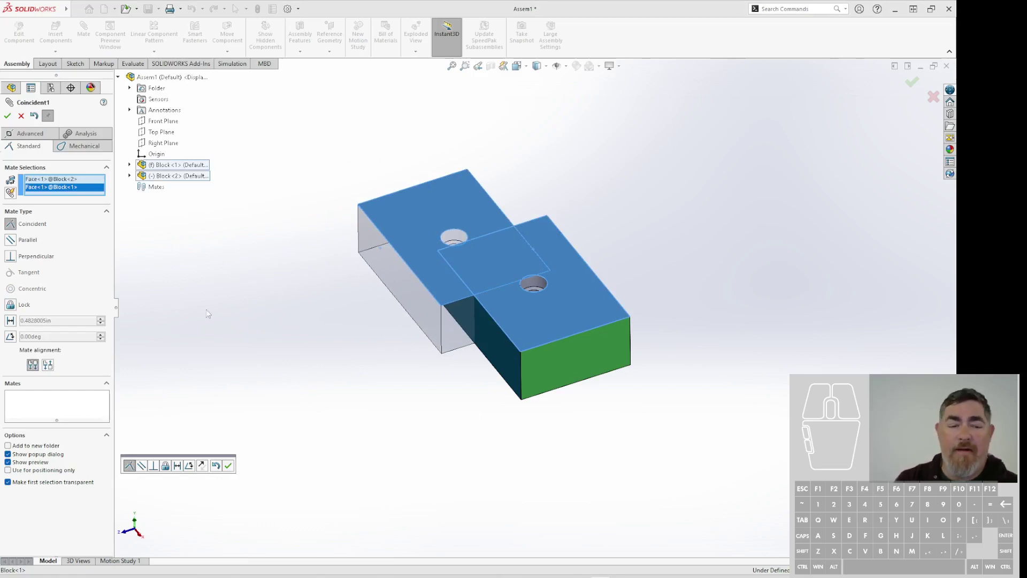
left_click(48, 368)
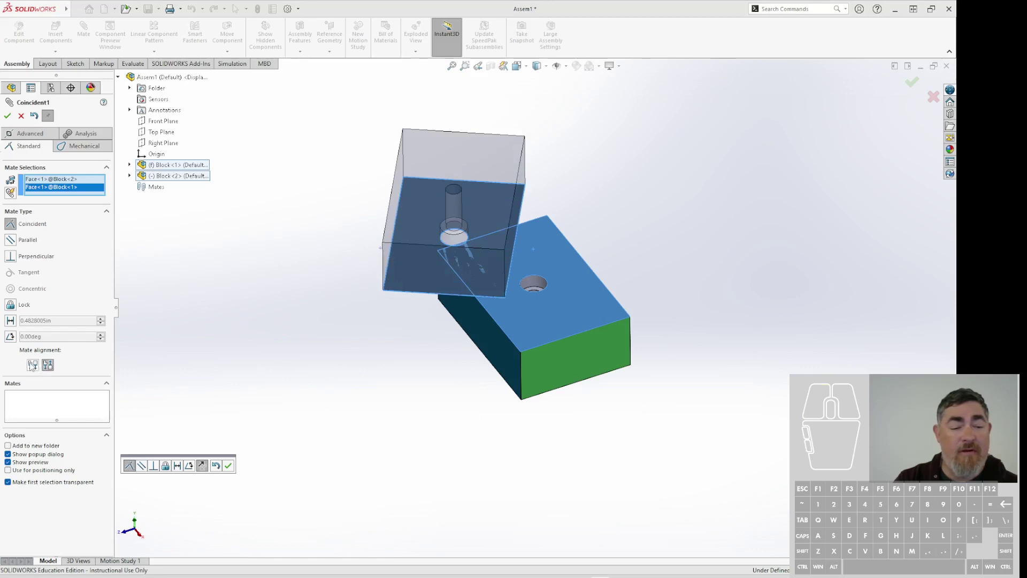
left_click(33, 365)
left_click(48, 365)
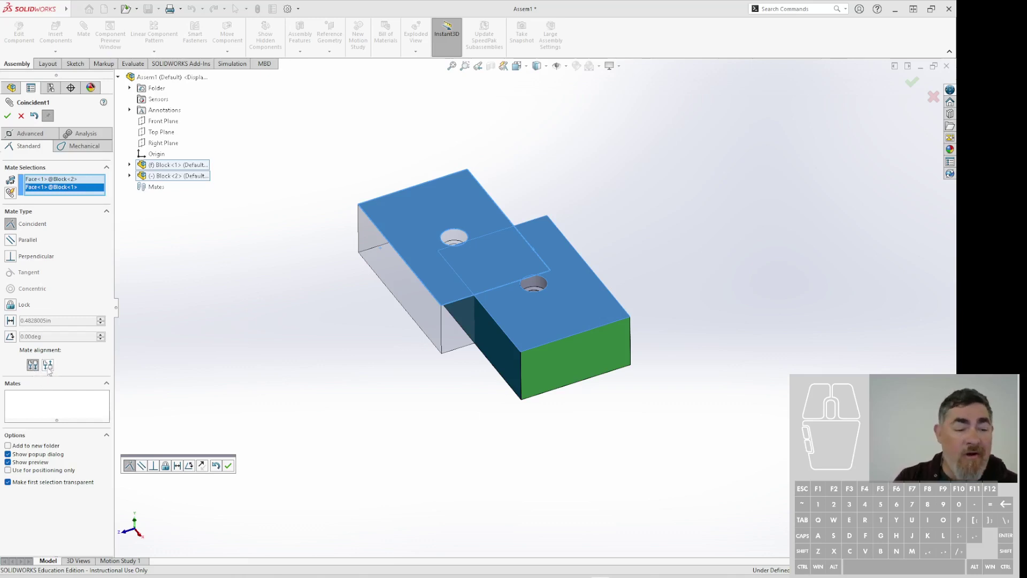
left_click(49, 366)
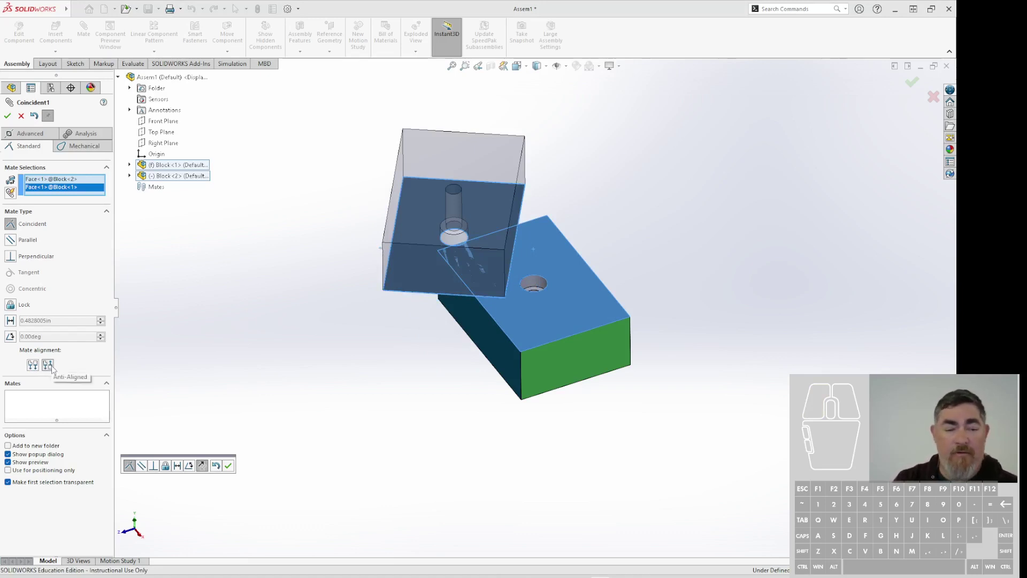
left_click(49, 365)
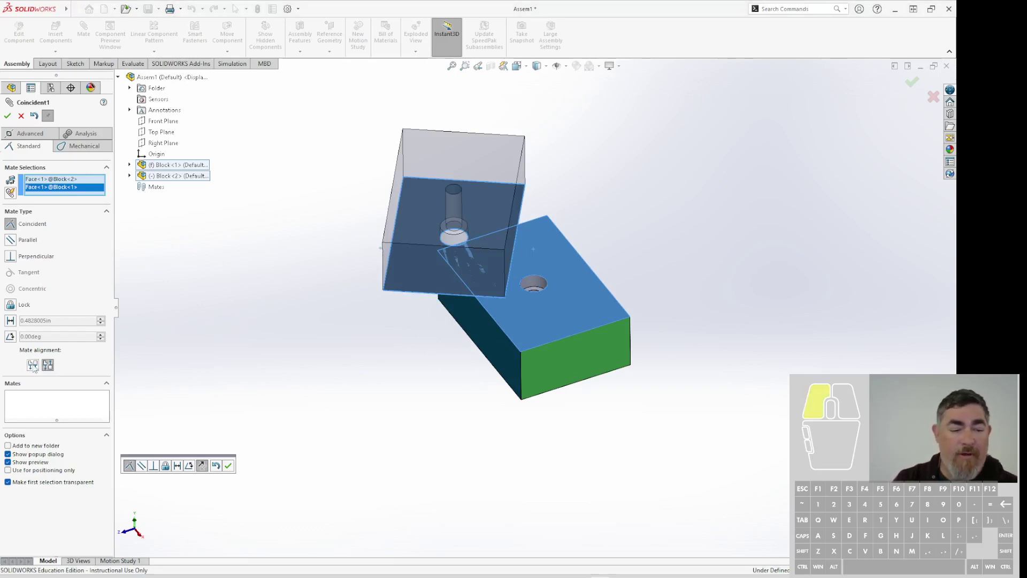
left_click(8, 117)
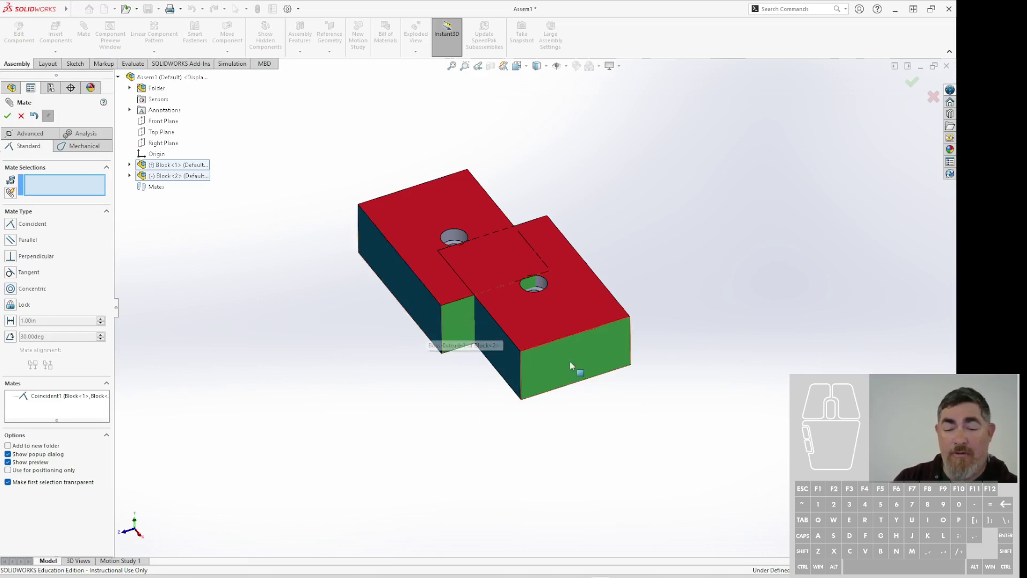
Add an aligned coincident mate between the green end faces of the two blocks and finish mating.
left_click(457, 331)
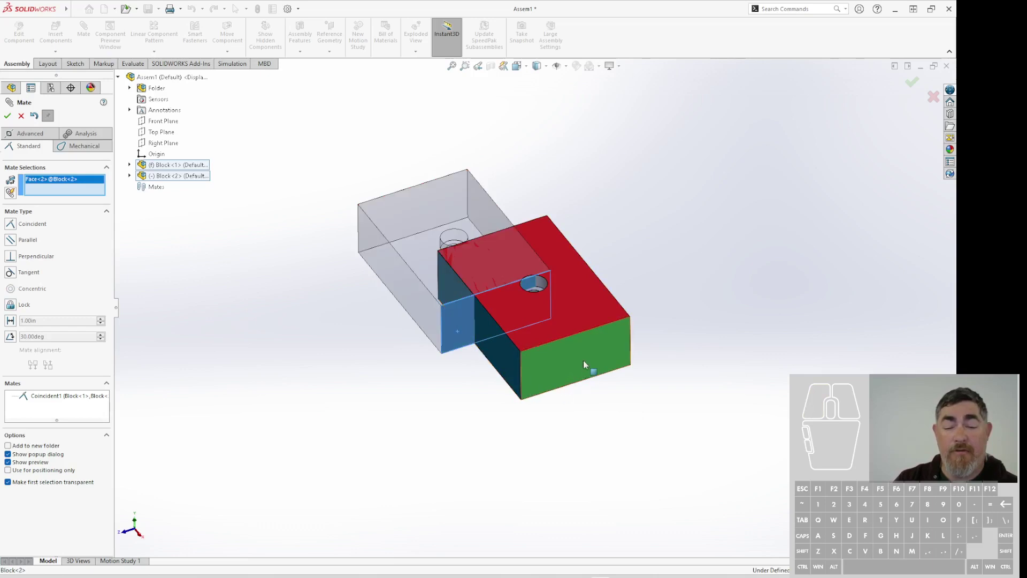
left_click(583, 360)
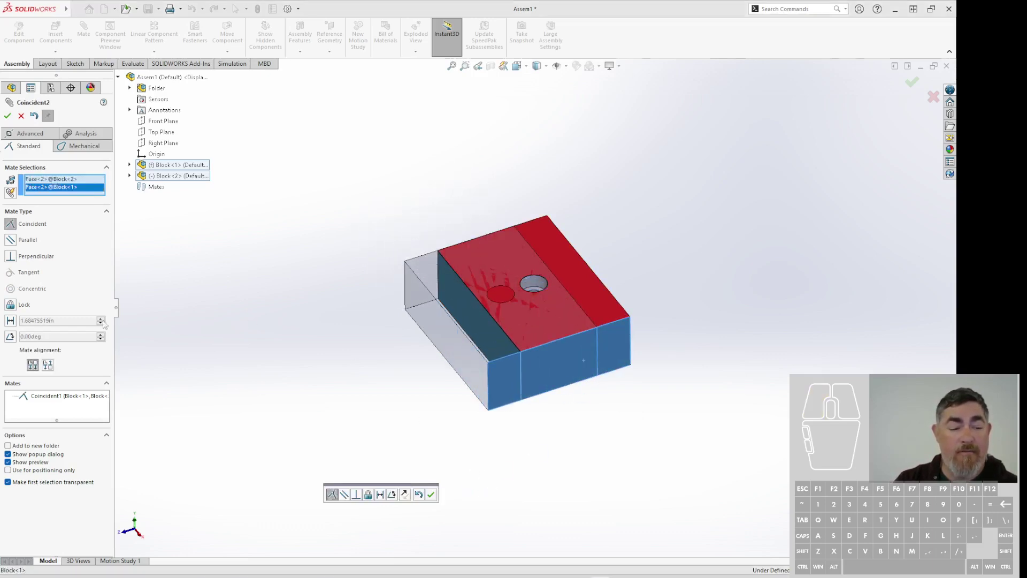
left_click(7, 116)
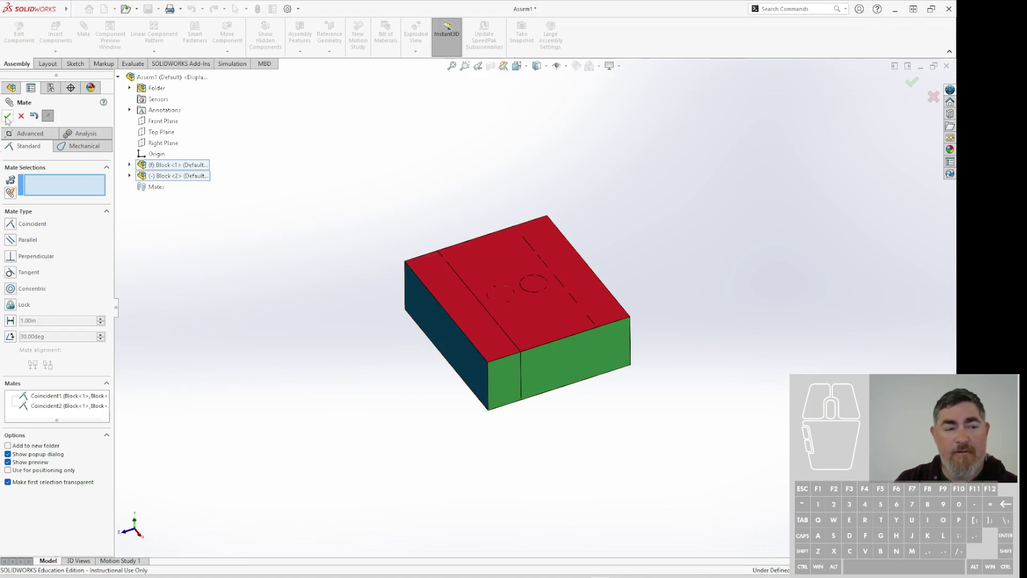
middle_click_drag(633, 425, 560, 305)
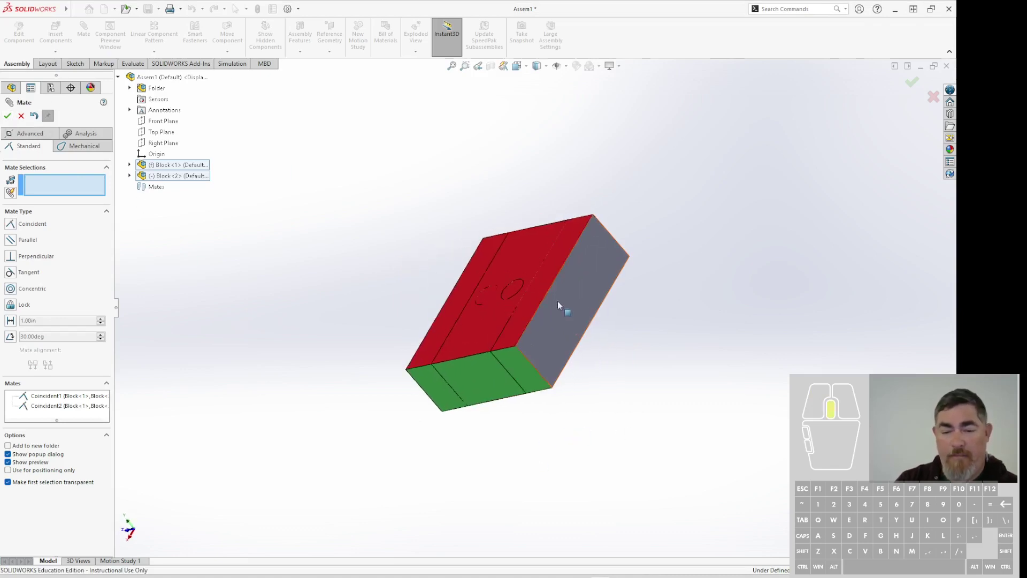
middle_click_drag(679, 473, 748, 446)
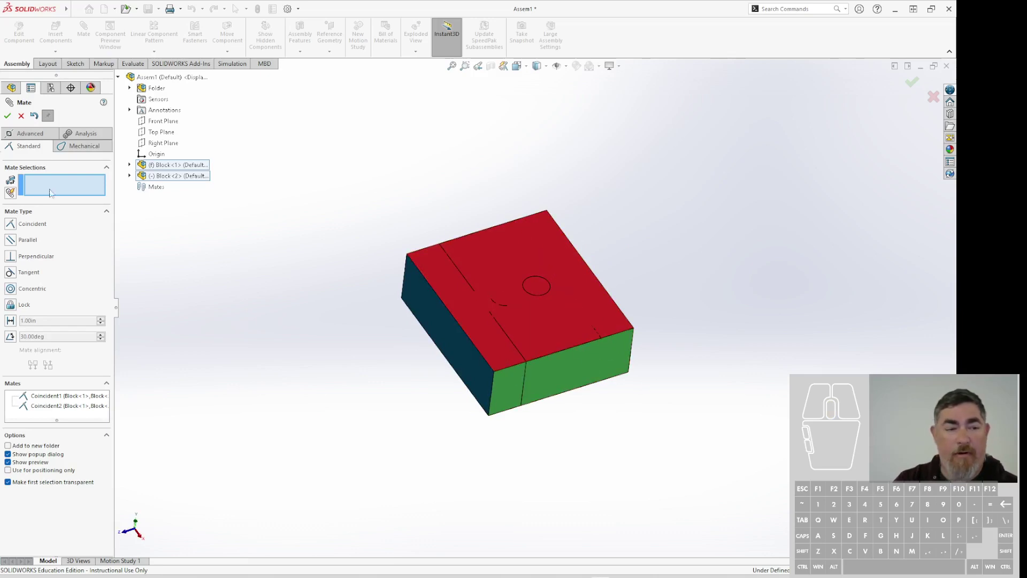
key("Escape")
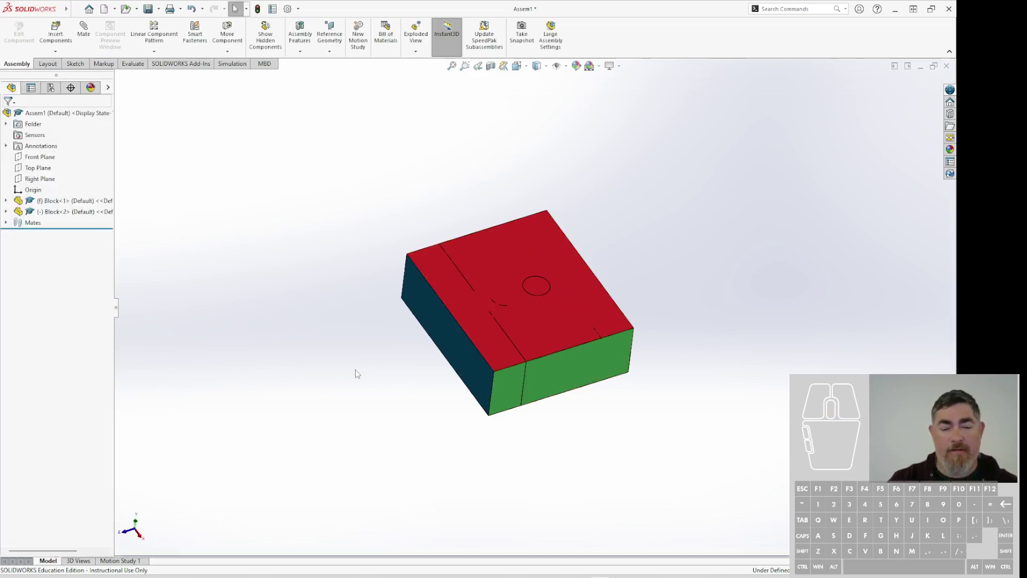
Slide the second block sideways away from the fixed block to leave a gap between them.
left_click(583, 292)
left_click_drag(472, 333, 367, 452)
left_click(229, 385)
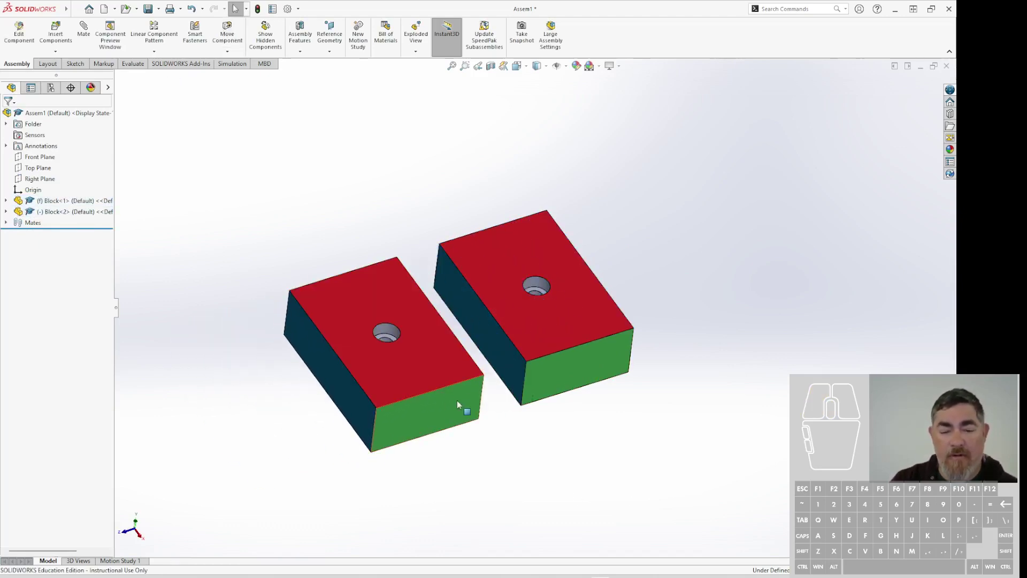
left_click_drag(450, 400, 426, 408)
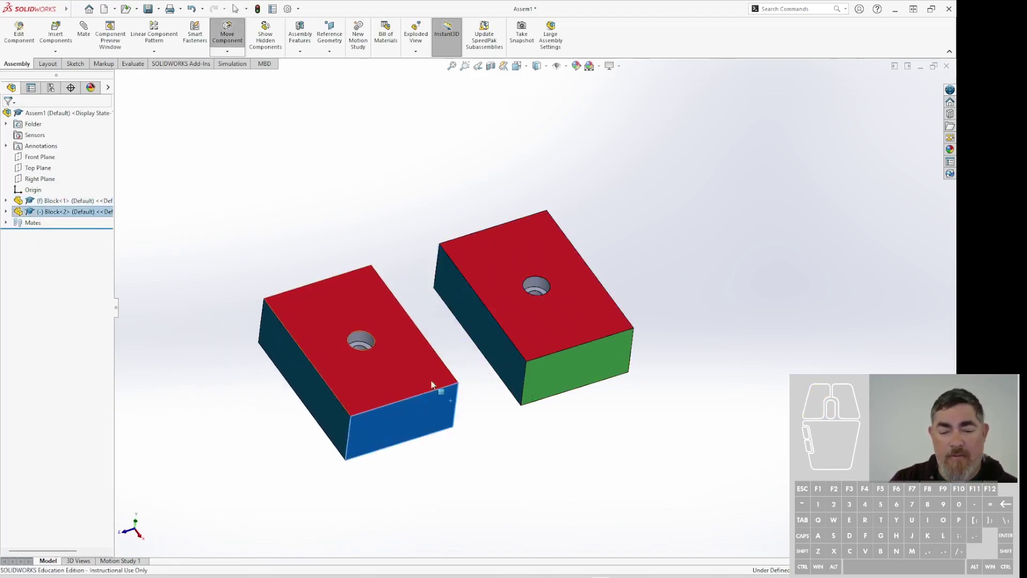
left_click(539, 476)
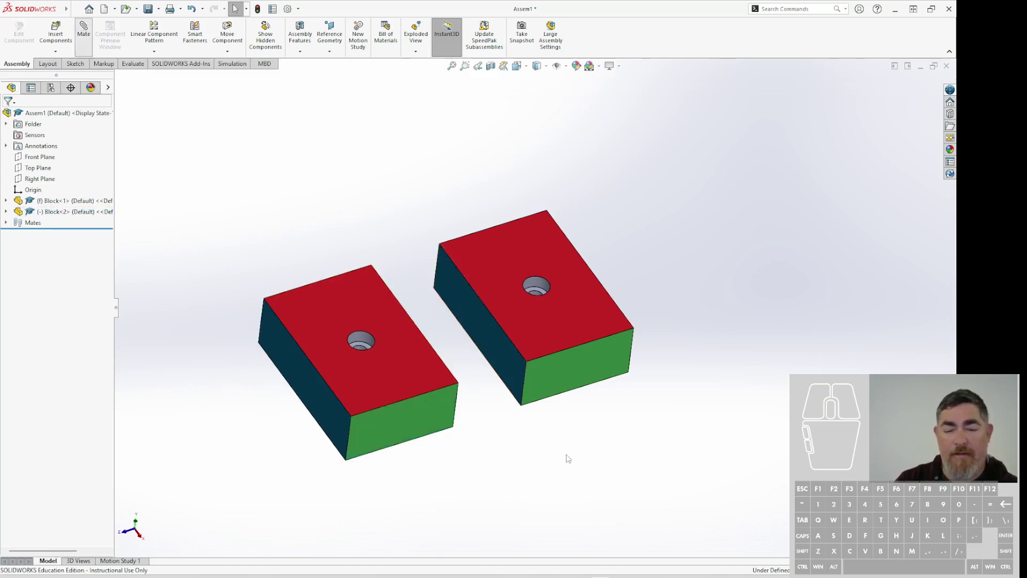
Mate the fixed block's dark blue side face coincident with the second block's facing grey side, anti-aligned, and finish mating.
left_click(509, 360)
middle_click_drag(570, 442, 432, 397)
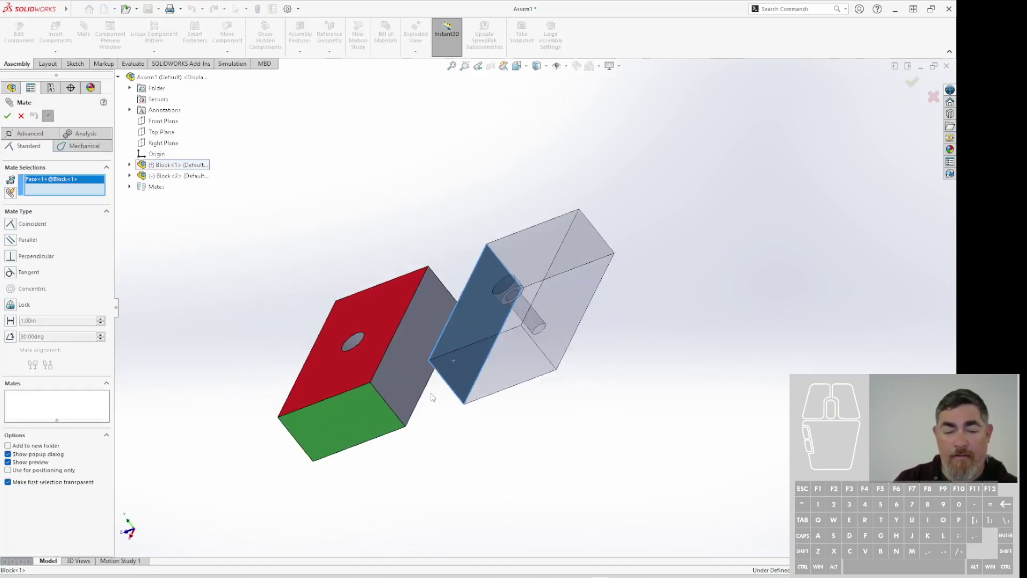
left_click(417, 385)
middle_click_drag(644, 465, 512, 418)
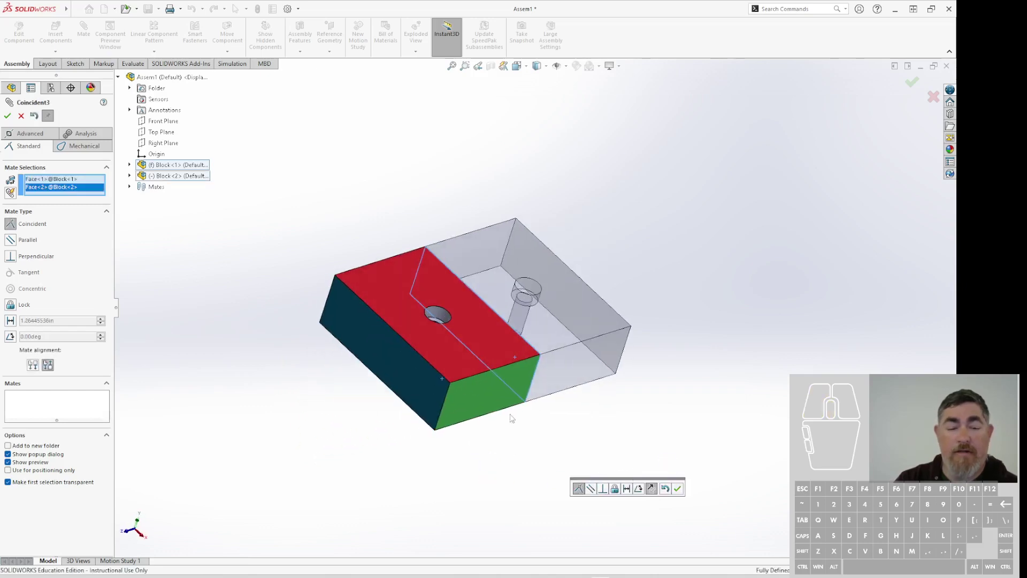
left_click(7, 115)
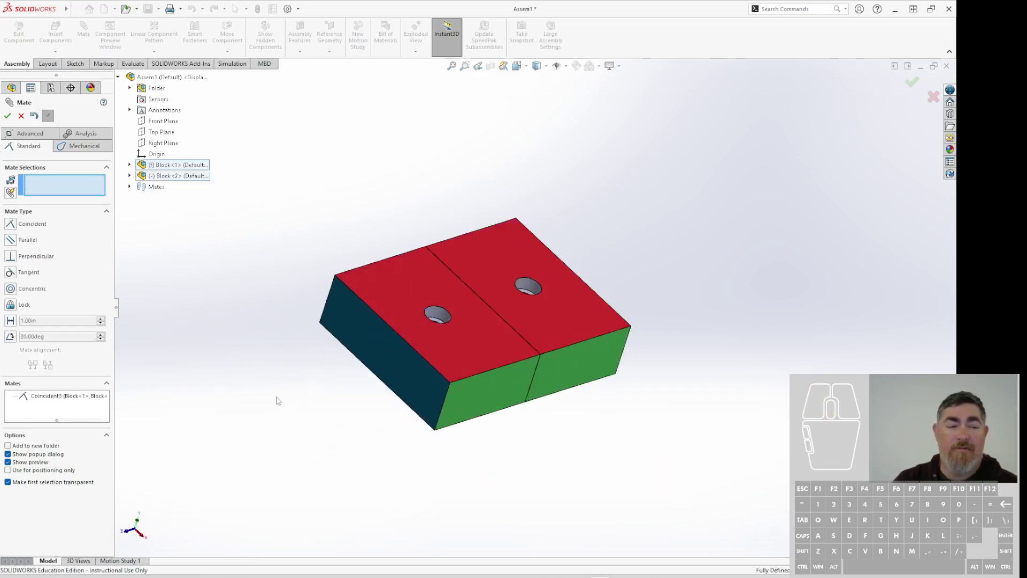
left_click(7, 116)
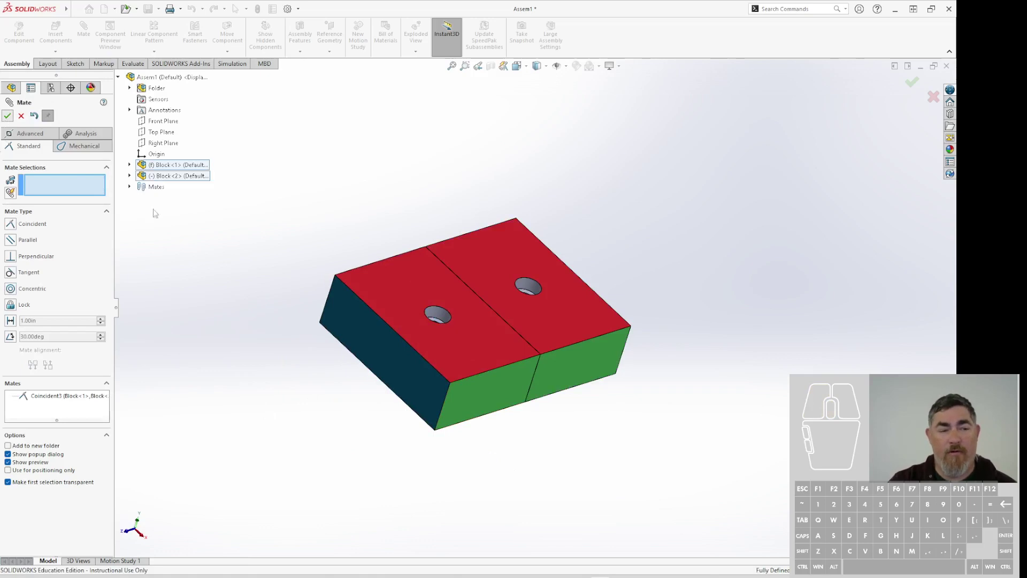
left_click(221, 338)
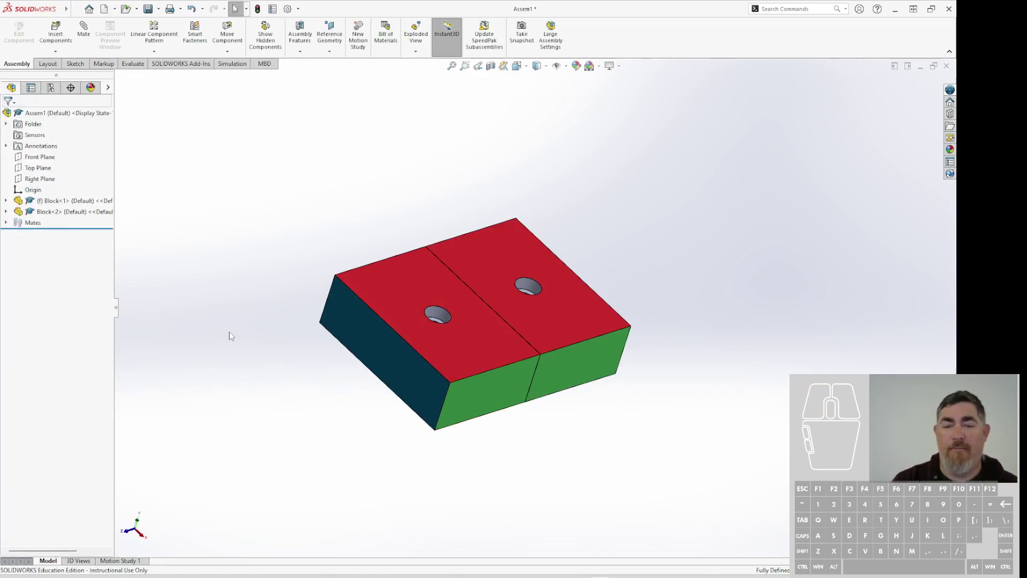
Delete all three coincident mates, Coincident1 to Coincident3, from the assembly.
left_click(6, 223)
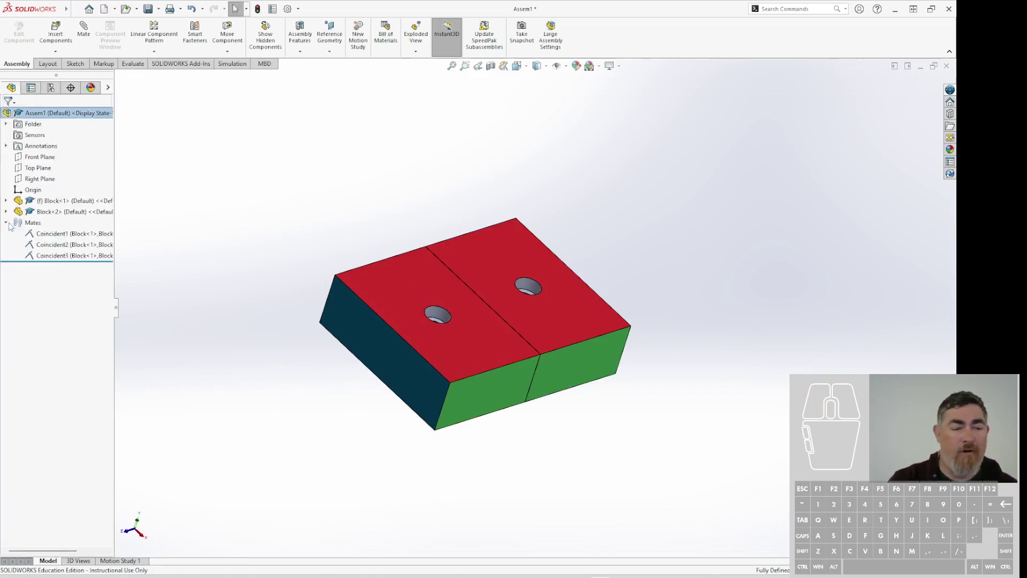
left_click(50, 234)
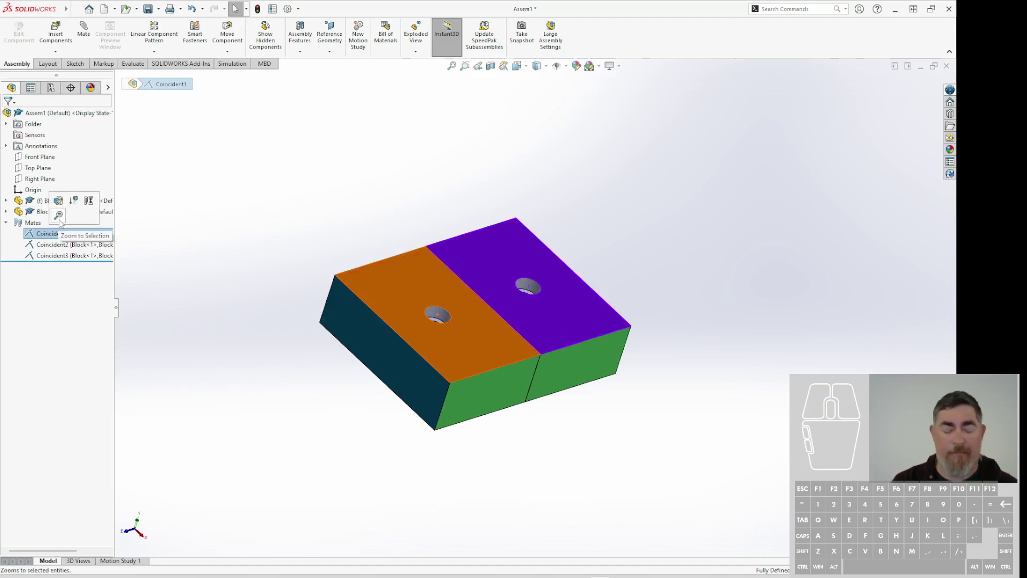
left_click(30, 222)
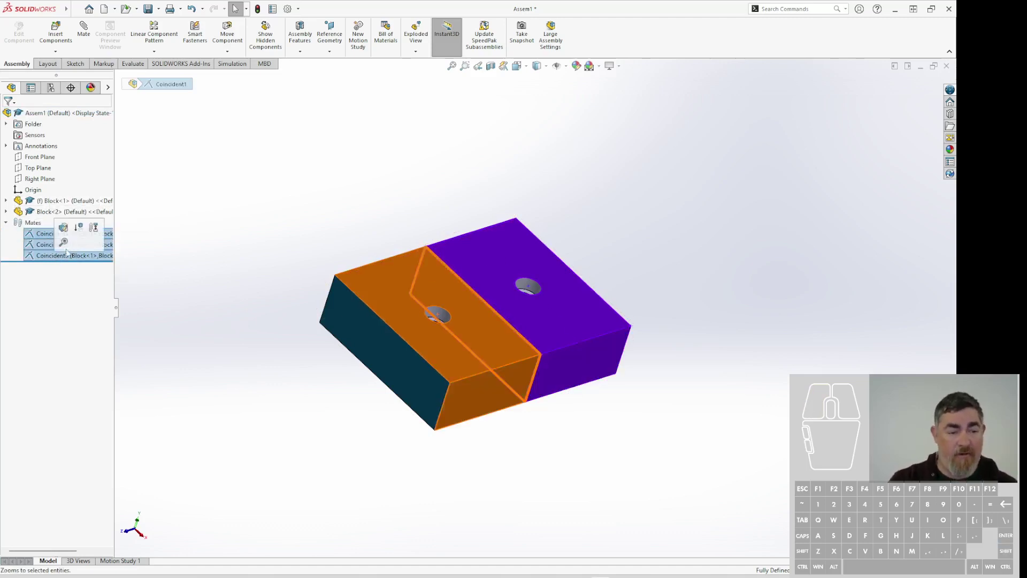
key("Delete")
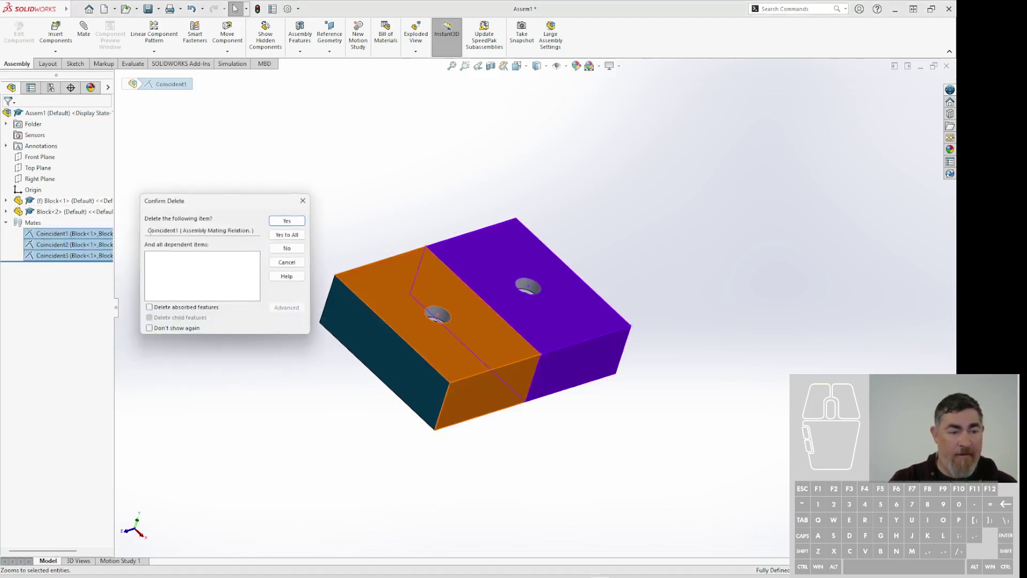
left_click(287, 234)
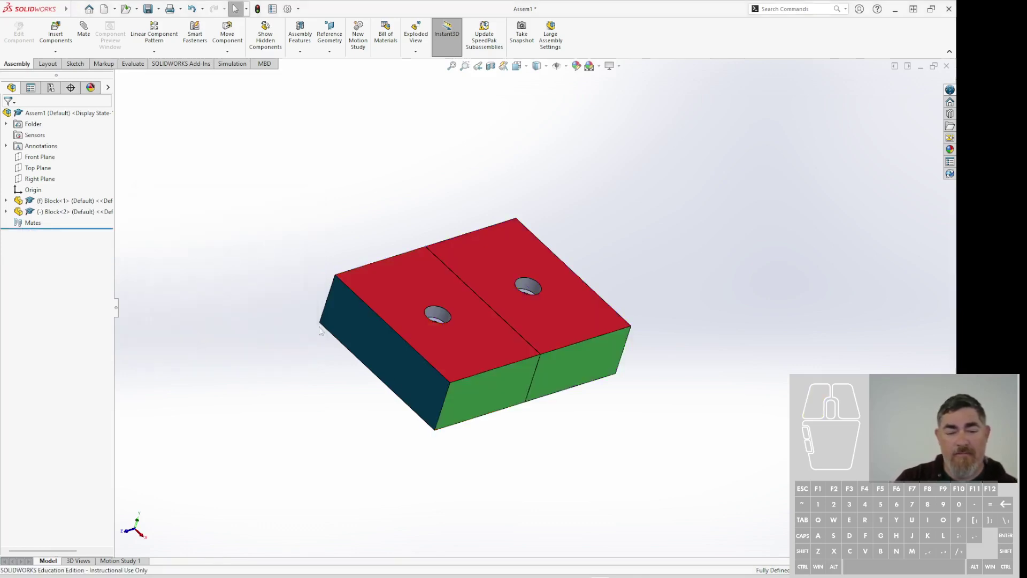
Move the second block clear of the fixed block so the two stand well apart.
left_click_drag(363, 299, 206, 91)
left_click(297, 357)
scroll(336, 384, "up", 2)
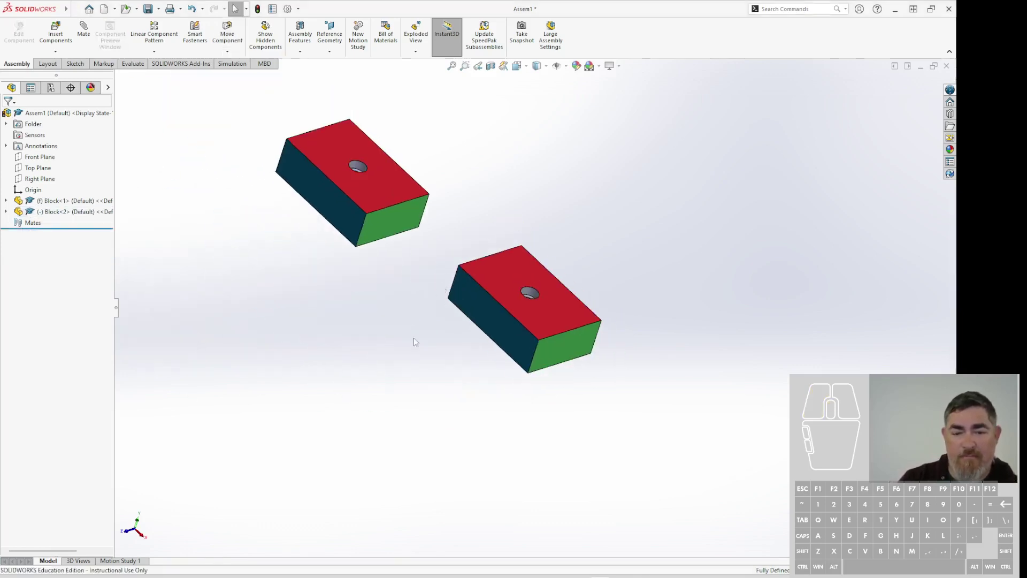
scroll(442, 269, "down", 1)
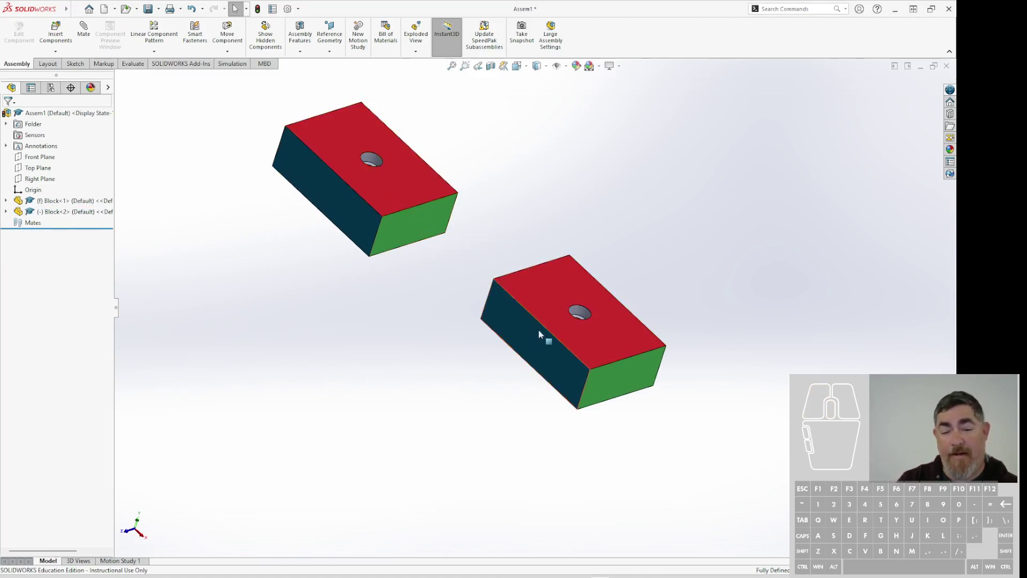
Mate the second block's green end face coincident with the fixed block's red top face, anti-aligned.
left_click(440, 228)
left_click(544, 292)
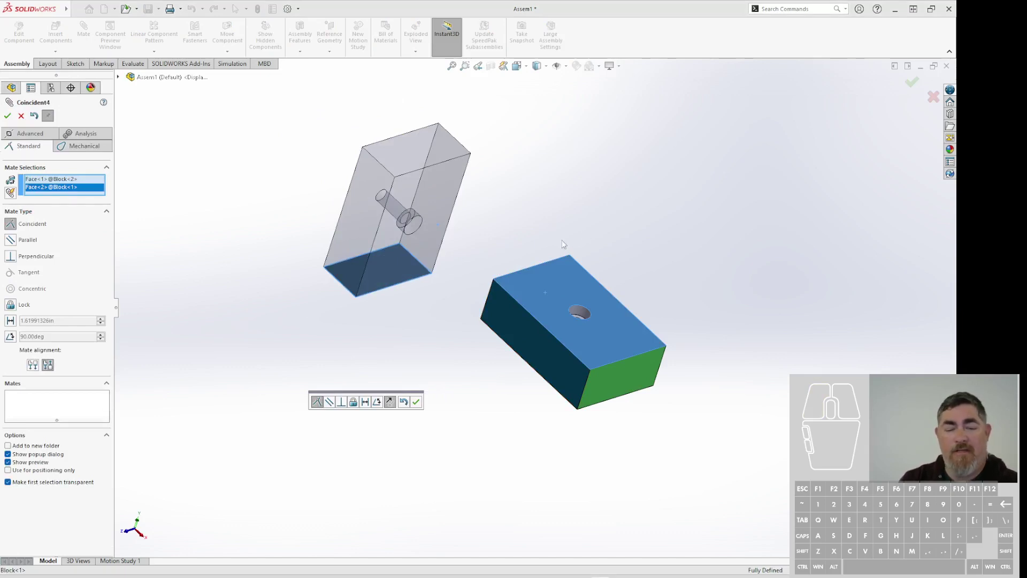
left_click(7, 116)
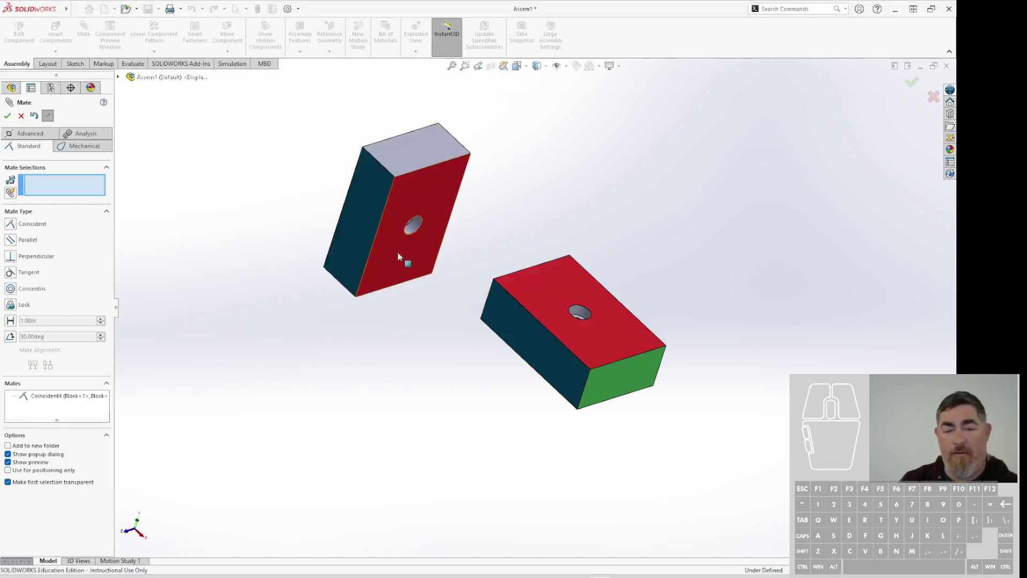
Mate the second block's red face coincident with the fixed block's dark blue side face, aligned.
left_click(442, 205)
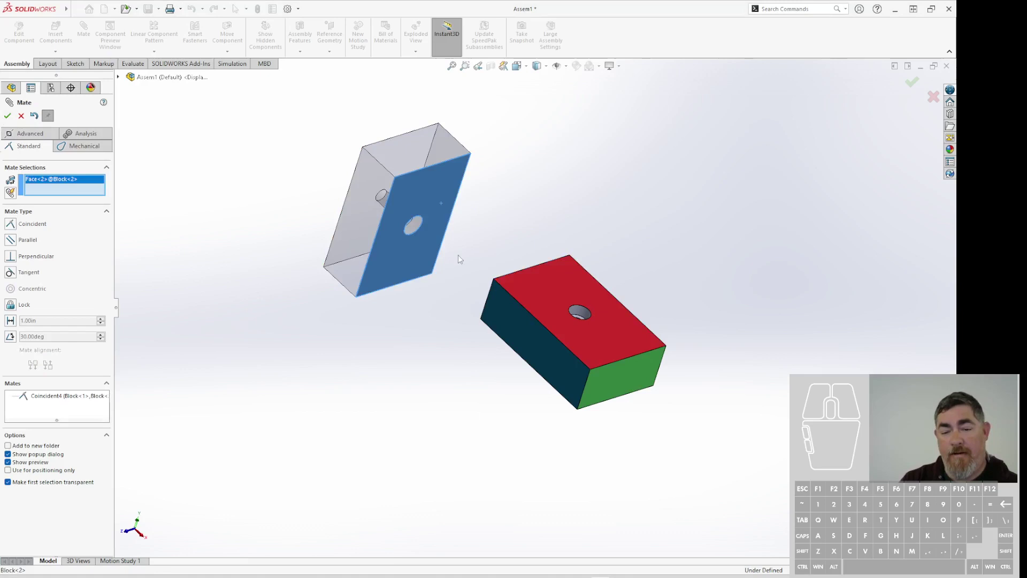
left_click(546, 356)
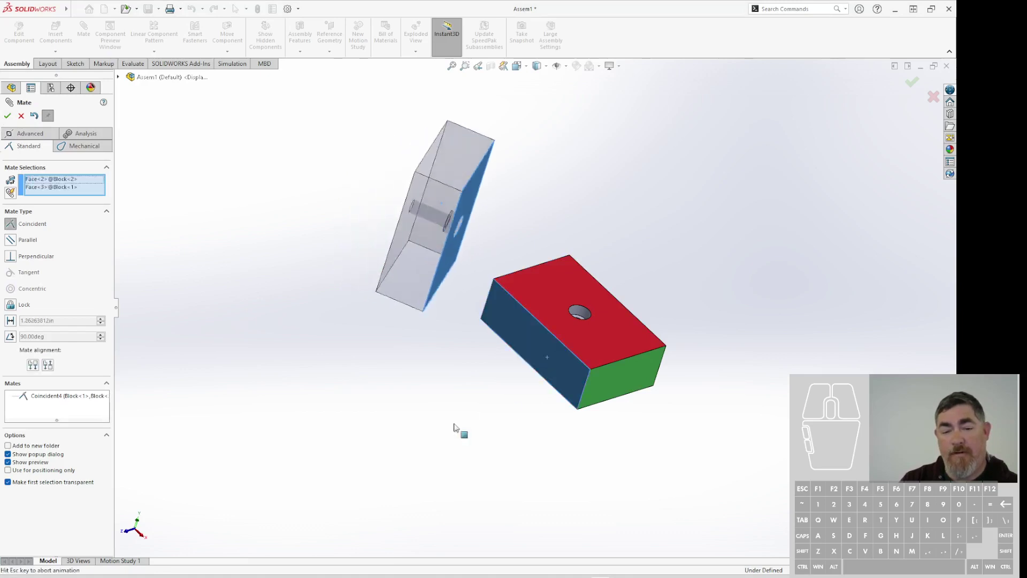
left_click(33, 365)
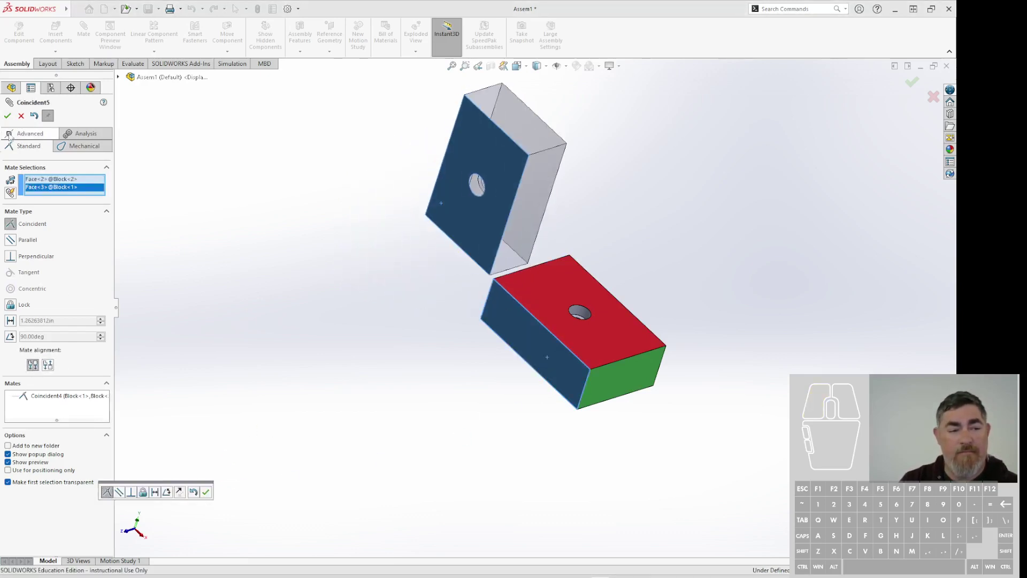
left_click(8, 116)
Mate the second block's grey side face coincident with the fixed block's green end face and finish mating.
left_click(518, 242)
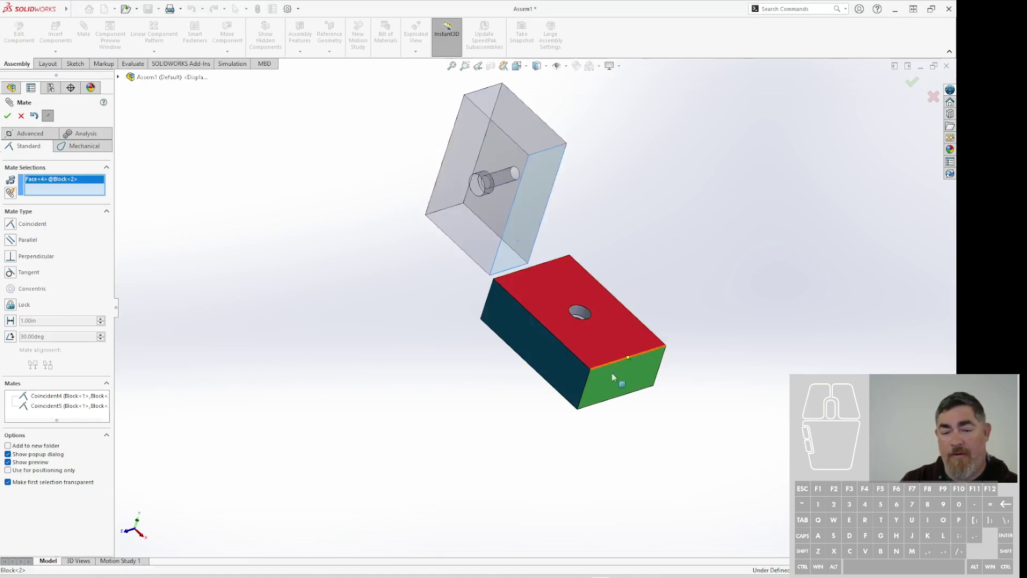
left_click(622, 379)
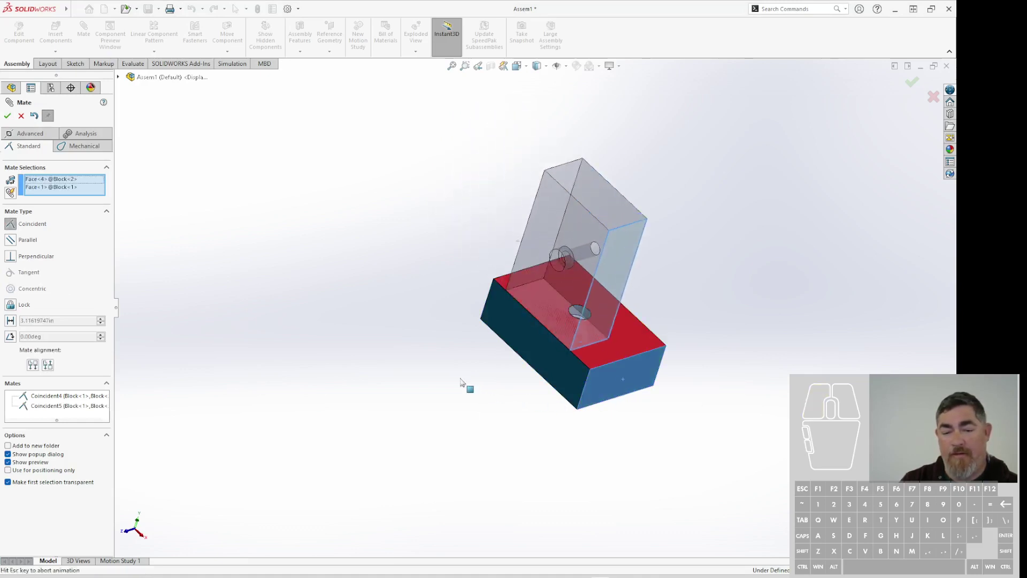
left_click(8, 116)
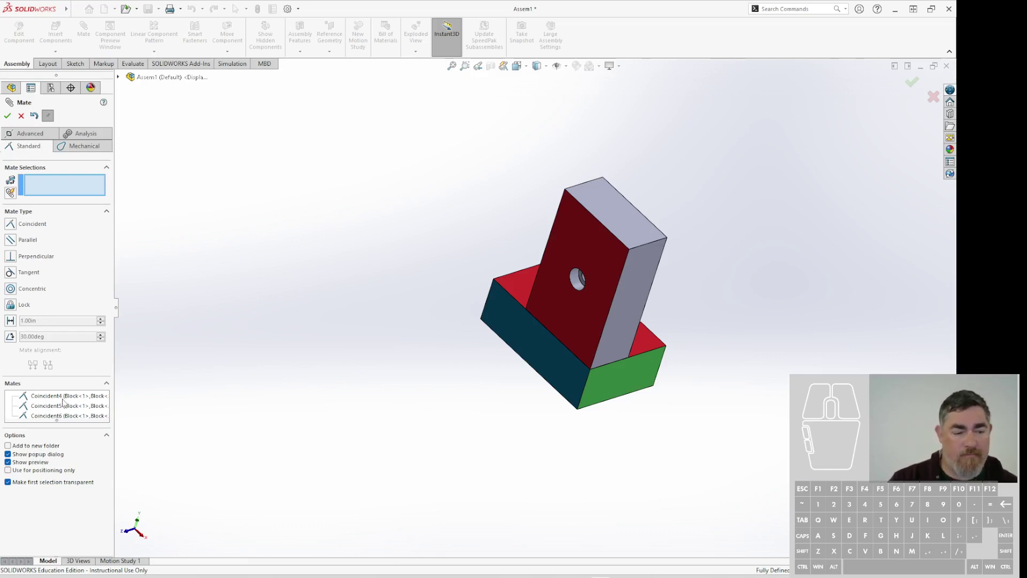
left_click(8, 116)
Delete all three coincident mates, Coincident4 to Coincident6, from the assembly.
left_click(5, 222)
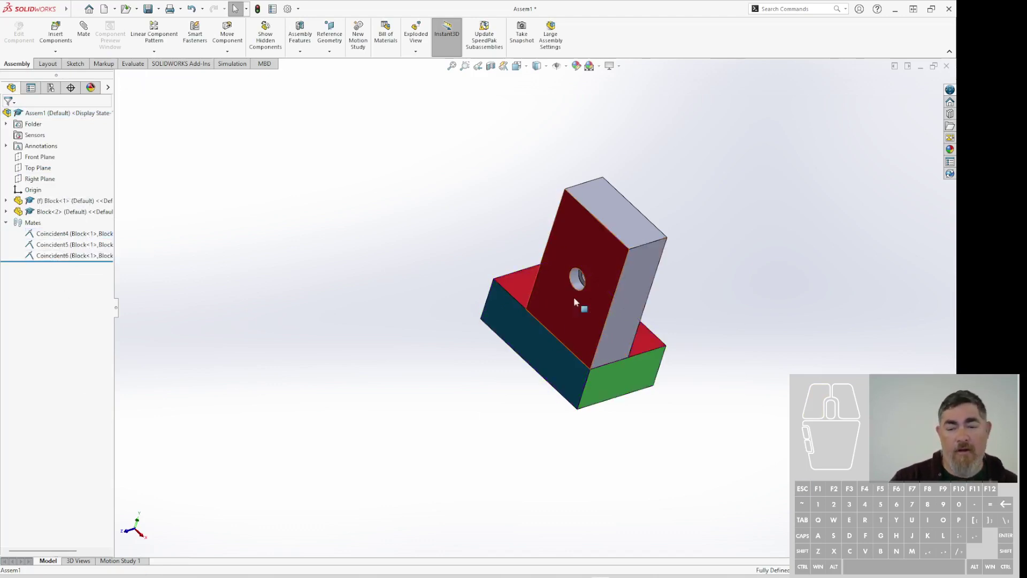
left_click(52, 233)
left_click(68, 256, "shift")
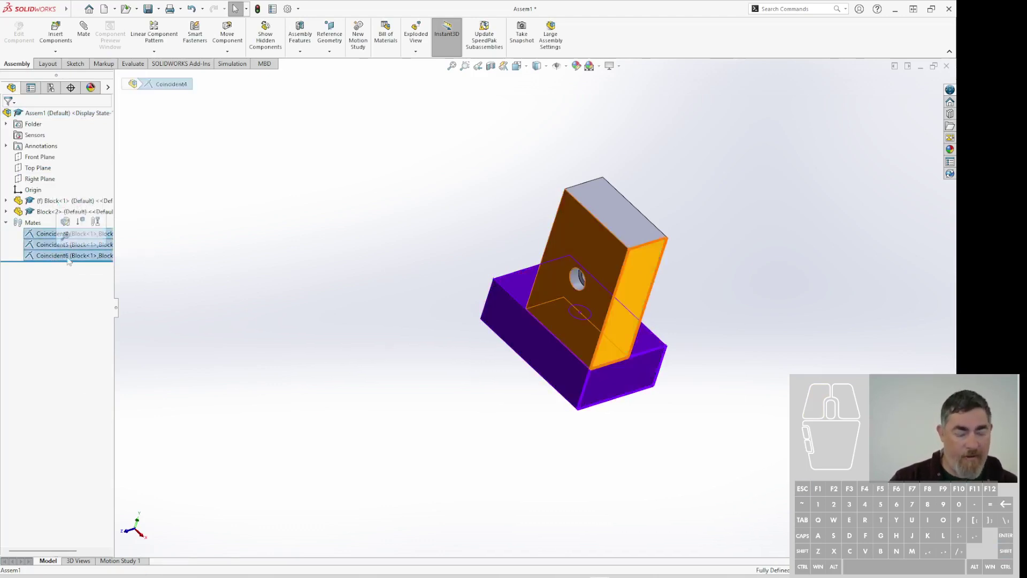
key("Delete")
left_click(286, 221)
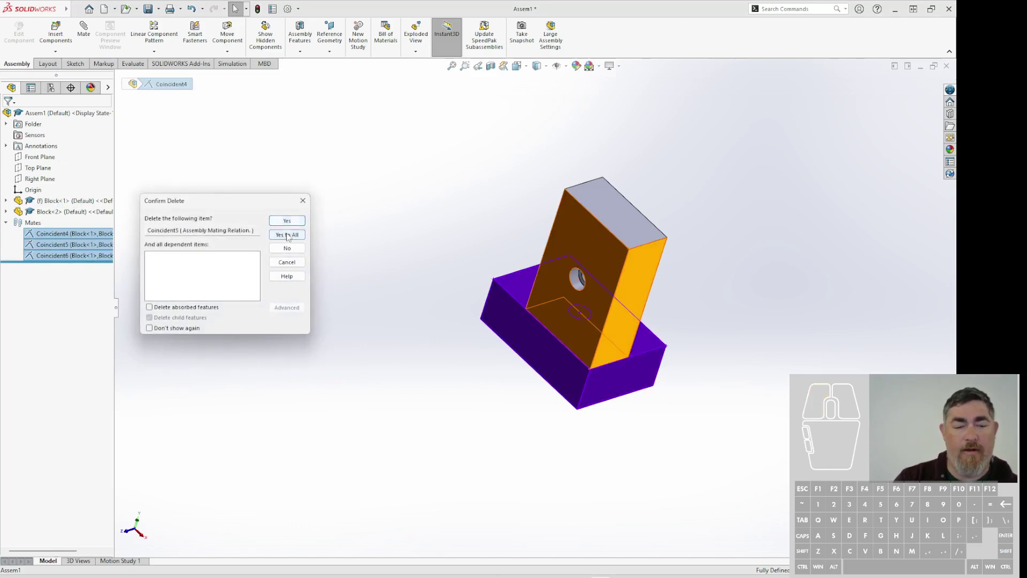
left_click(288, 235)
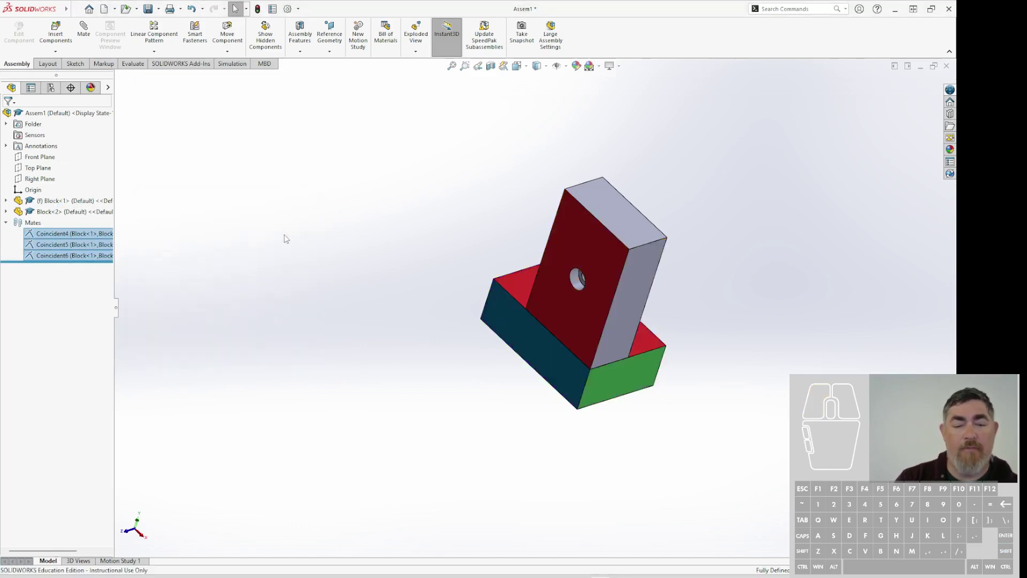
Set up a concentric mate between the small bores of the counterbored holes in the two blocks.
left_click(86, 38)
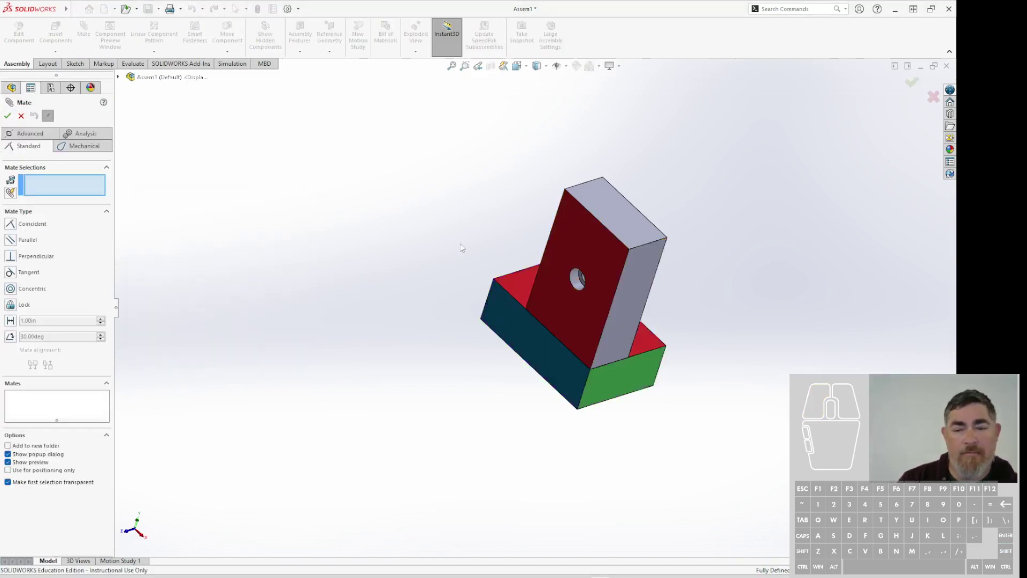
middle_click_drag(459, 243, 384, 270)
scroll(666, 269, "down", 4)
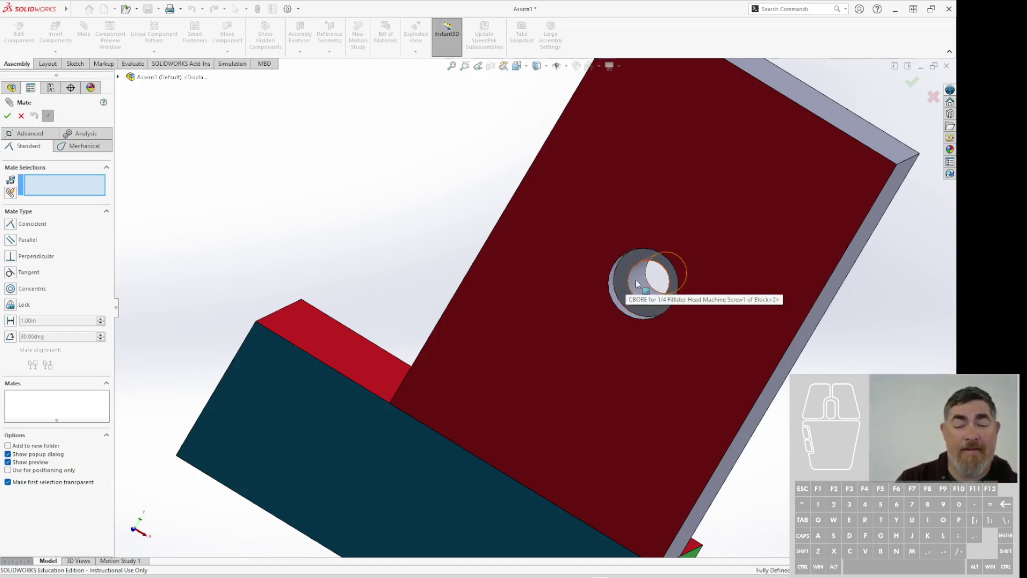
left_click(641, 283)
scroll(476, 178, "up", 4)
middle_click_drag(471, 173, 592, 390)
scroll(580, 342, "down", 5)
left_click(542, 316)
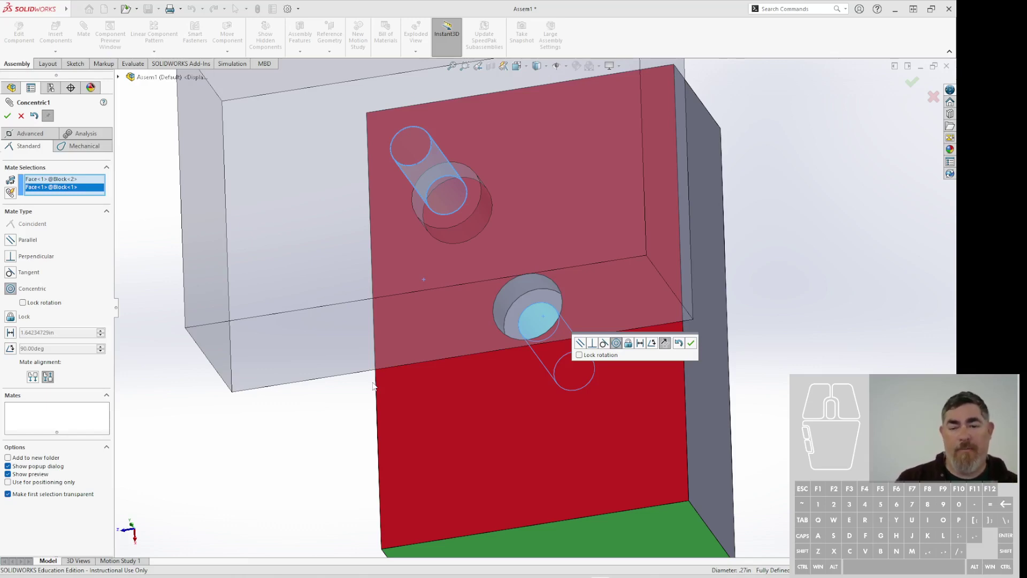
Set the concentric mate's alignment to aligned and accept the mate.
middle_click_drag(413, 388, 349, 287)
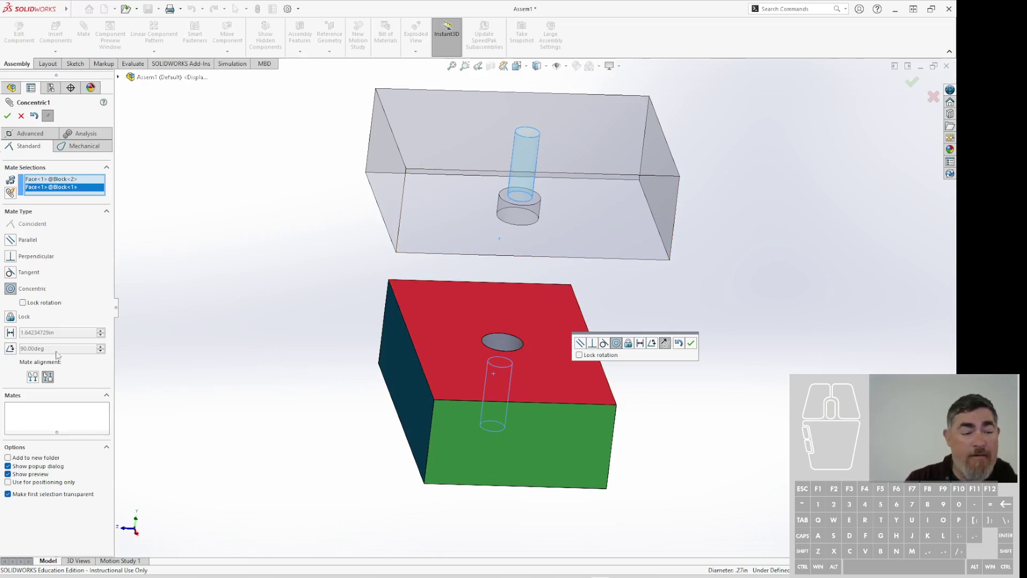
left_click(33, 377)
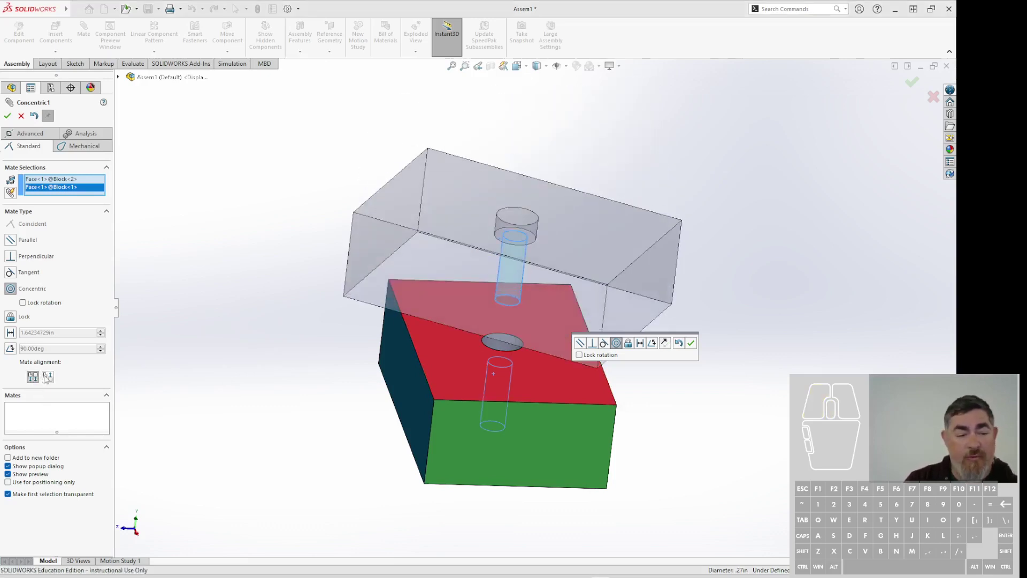
left_click(32, 376)
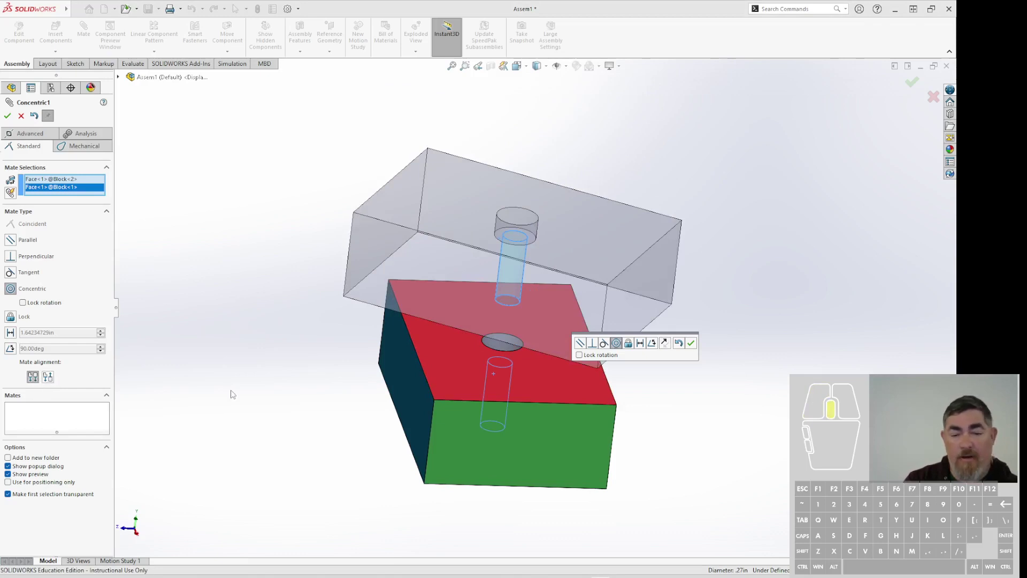
middle_click_drag(229, 393, 227, 418)
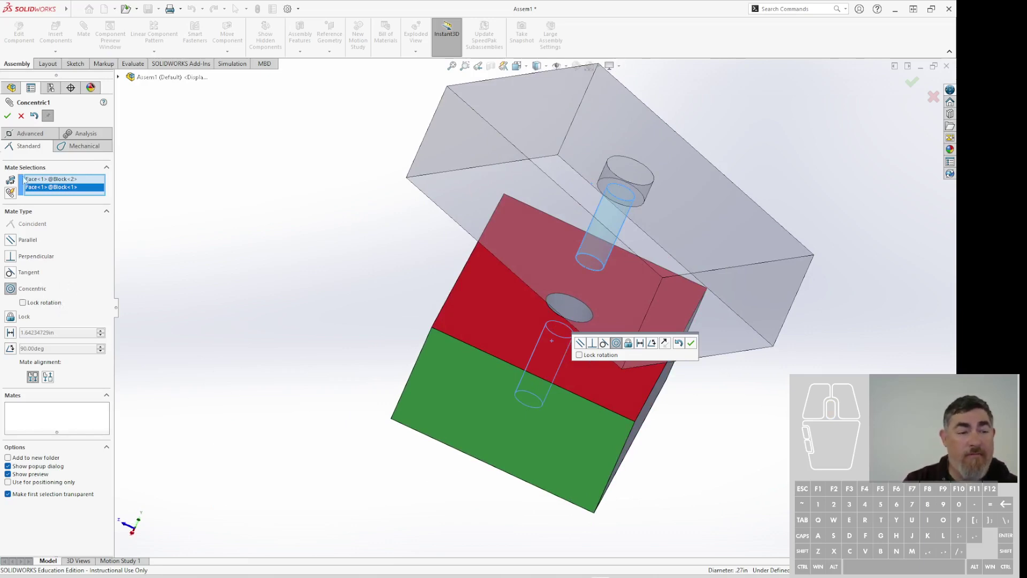
left_click(8, 116)
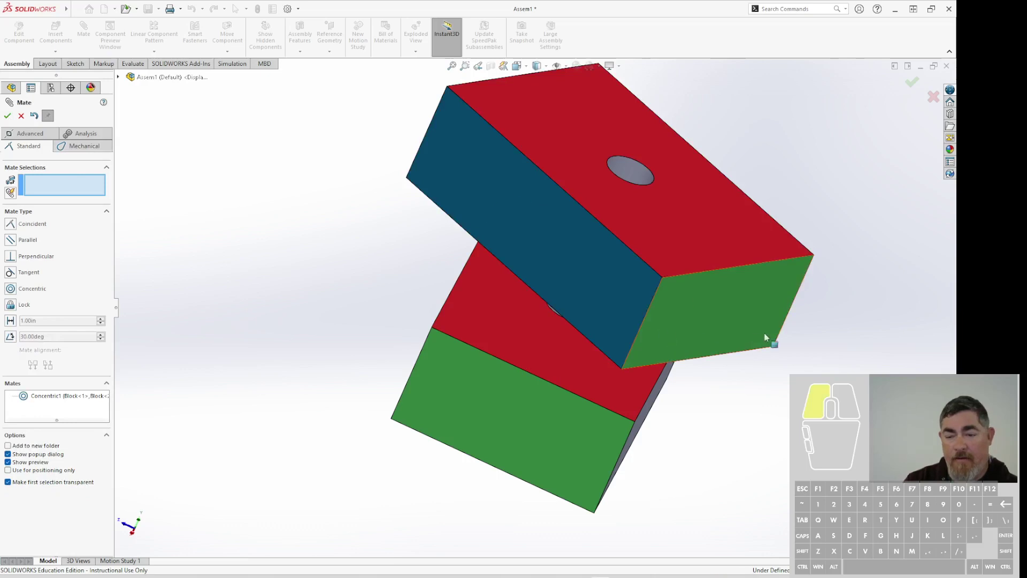
Swing the second block about the shared hole axis while keeping it above the fixed block.
left_click_drag(768, 339, 558, 239)
middle_click_drag(356, 313, 303, 290)
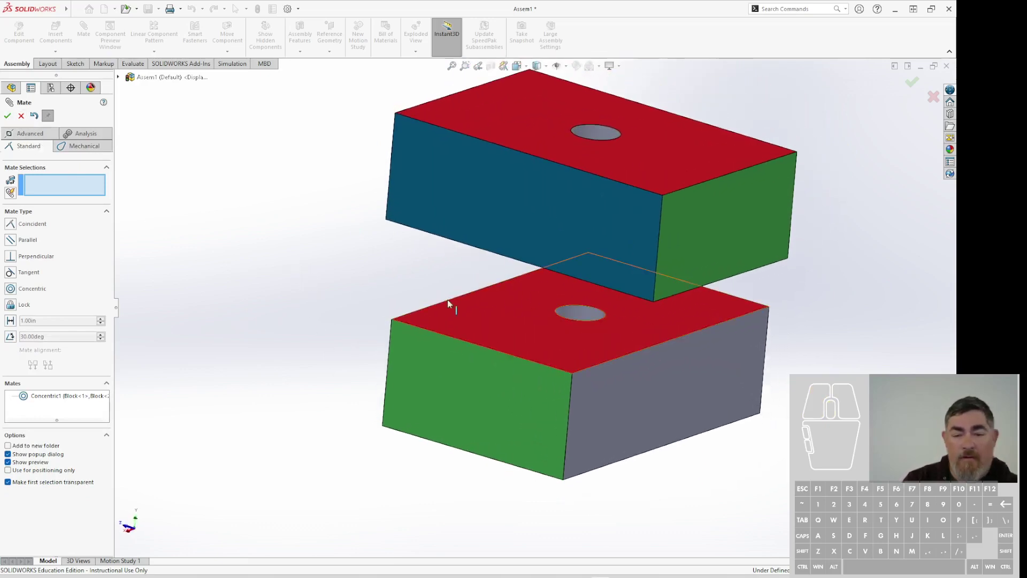
Set up a 2 in distance mate between the second block's underside and the fixed block's red top face.
middle_click_drag(450, 299, 703, 257)
left_click(671, 225)
middle_click_drag(831, 301, 703, 312)
left_click(703, 312)
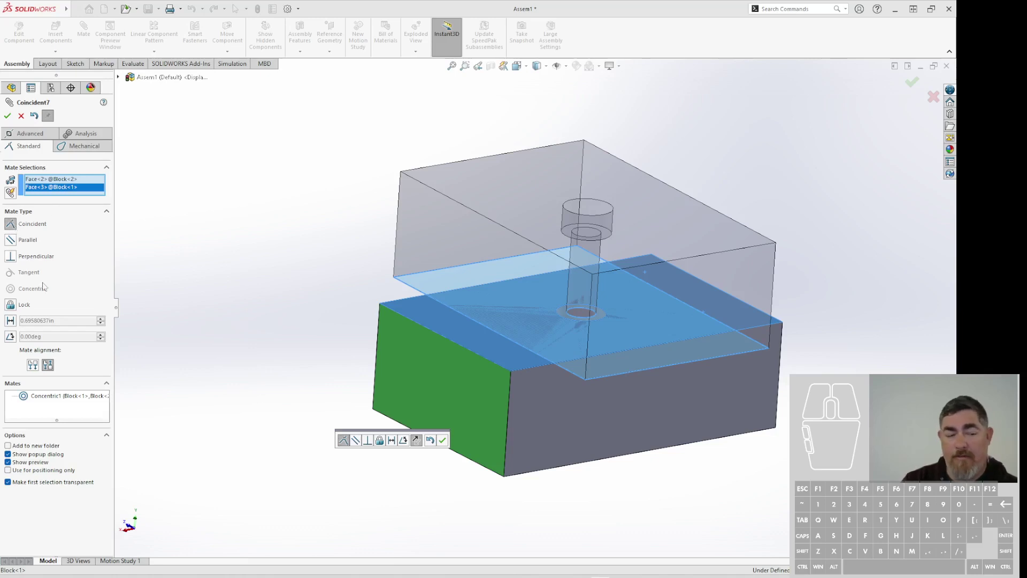
left_click(10, 321)
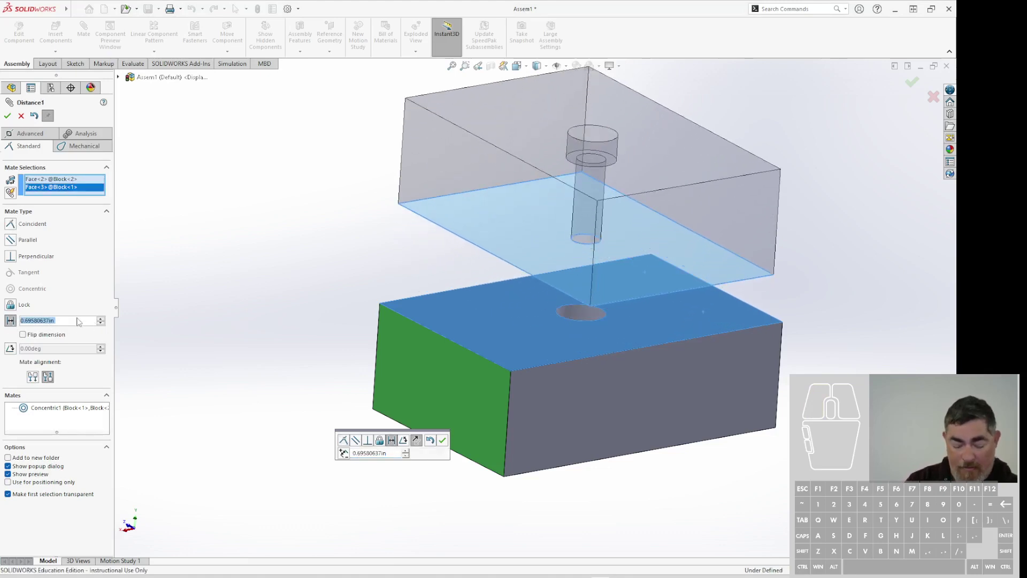
type("2")
key("Return")
scroll(709, 430, "up", 3)
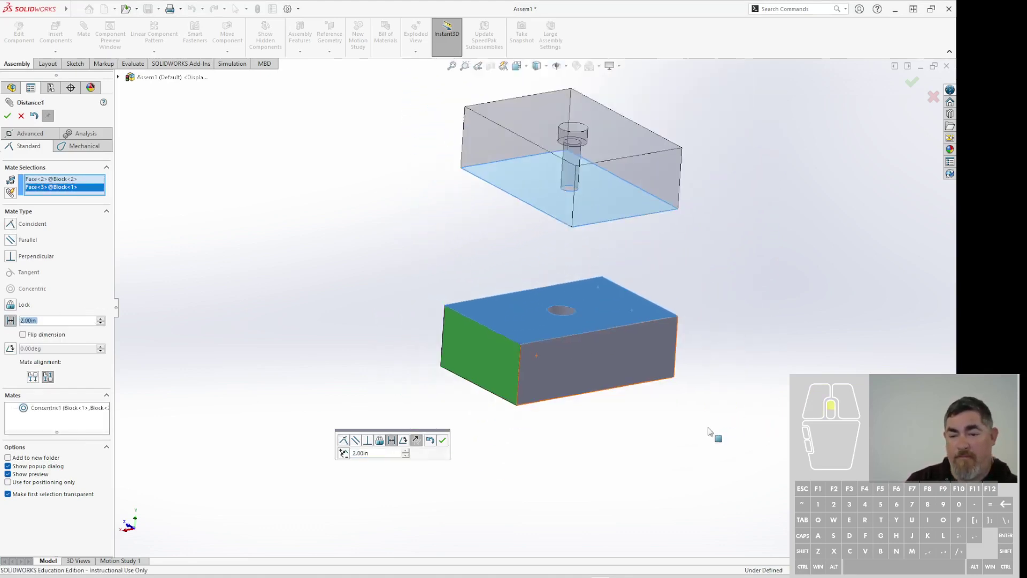
Change the distance mate between the blocks to 1 in and accept it.
scroll(709, 430, "up", 2)
type("1")
key("Return")
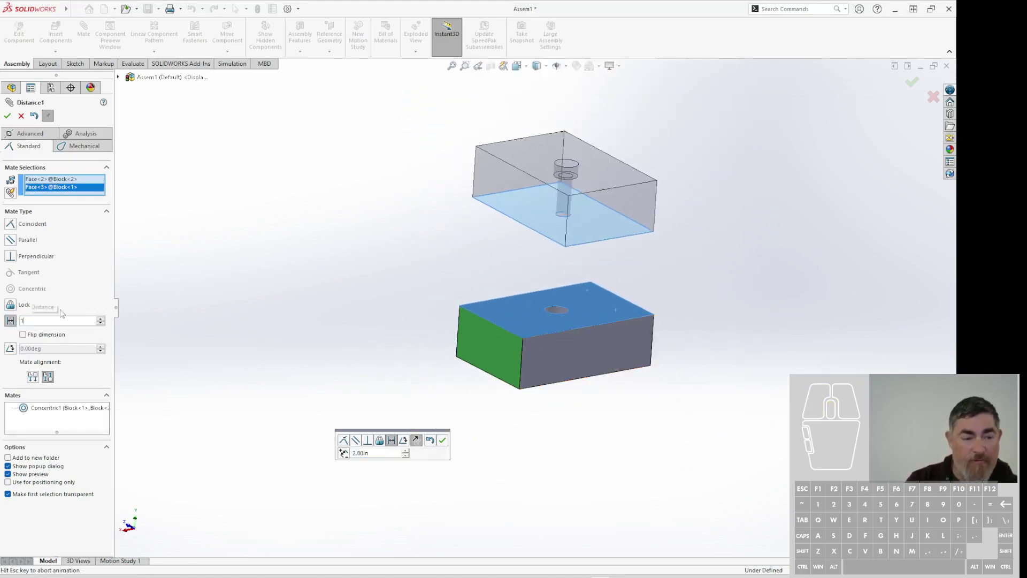
left_click(7, 115)
Rotate the second block around the hole axis to test its remaining freedom of movement.
left_click(524, 242)
left_click_drag(525, 242, 316, 270)
left_click_drag(485, 243, 406, 257)
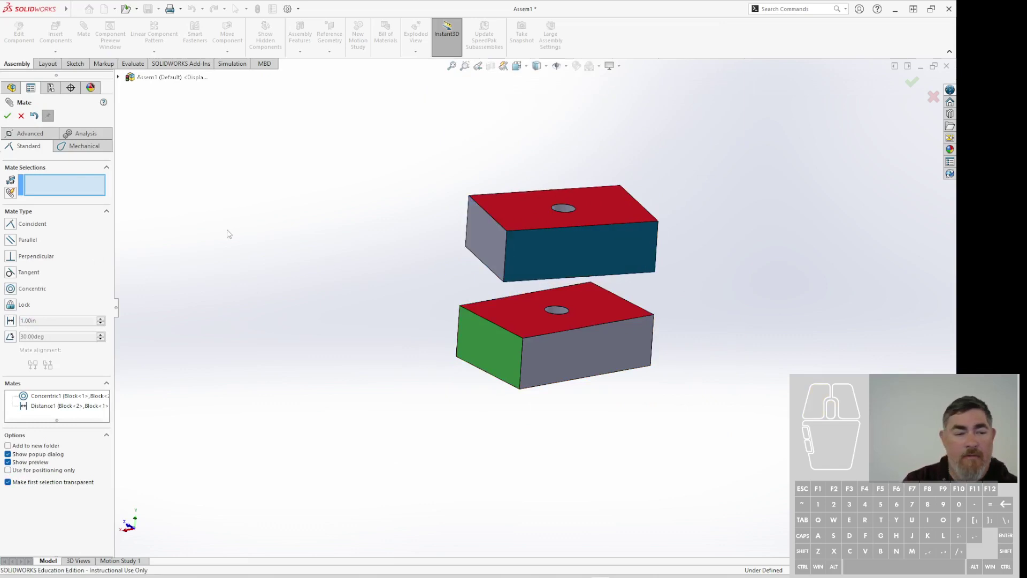
Select the dark blue side faces of both blocks for a coincident mate.
left_click(611, 257)
middle_click_drag(380, 463, 526, 429)
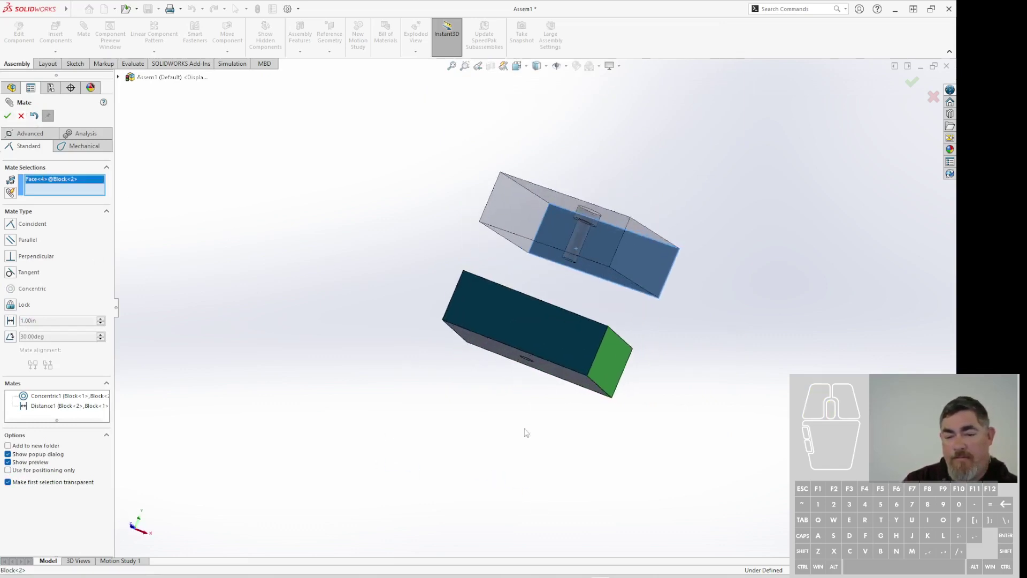
left_click(530, 358)
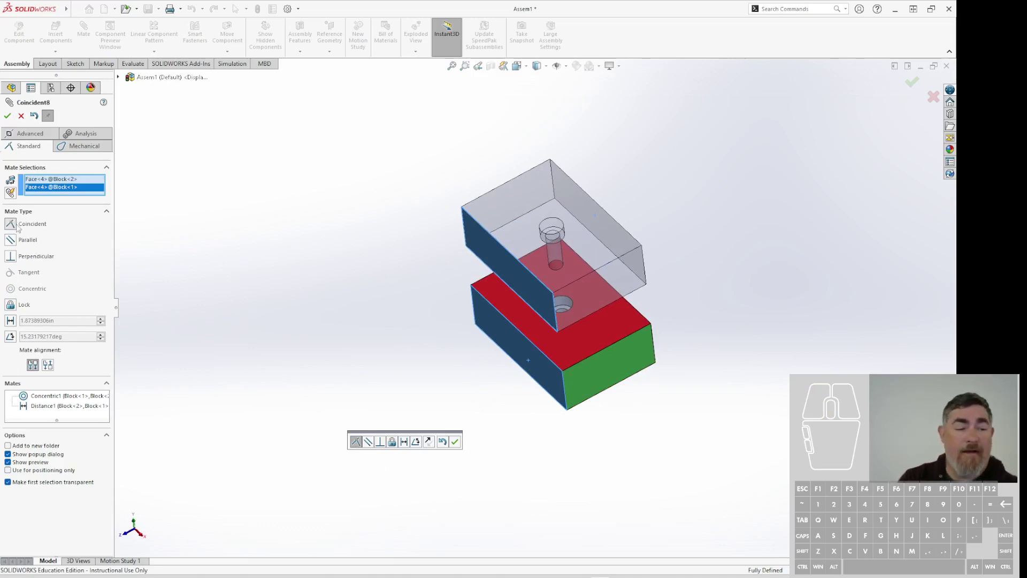
Replace the fixed block's dark blue face with its green end face in the mate and make it parallel, aligned.
left_click(539, 373)
left_click(603, 372)
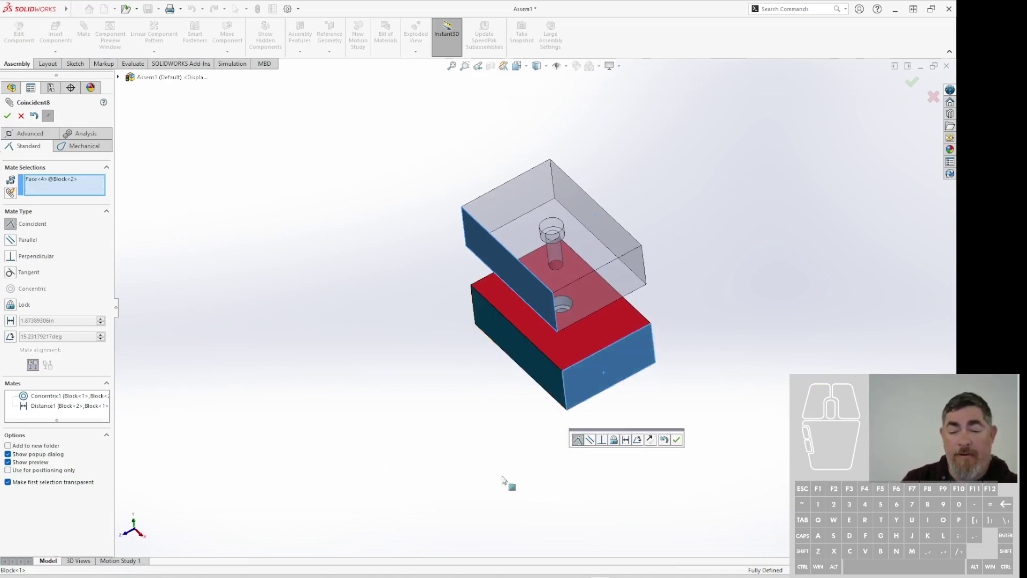
left_click(13, 241)
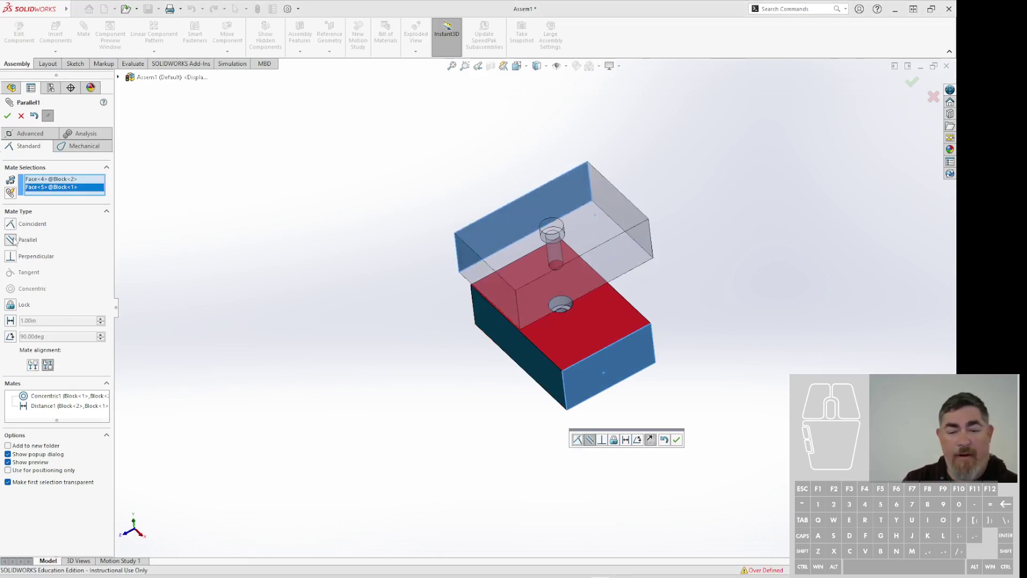
left_click(34, 363)
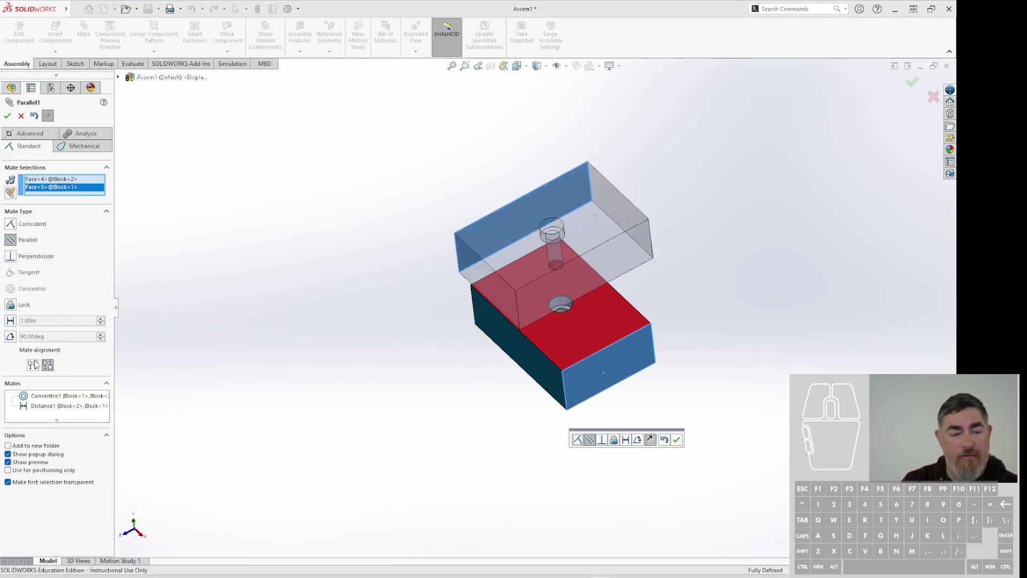
left_click(36, 362)
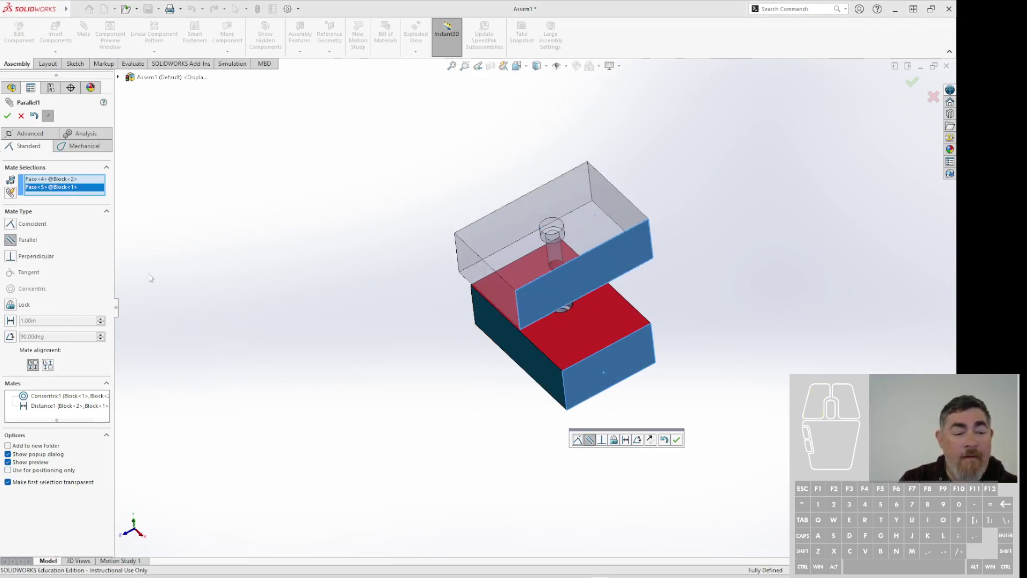
Change the mate between the second block's dark blue face and the fixed block's green face to a 40-degree angle.
left_click(11, 337)
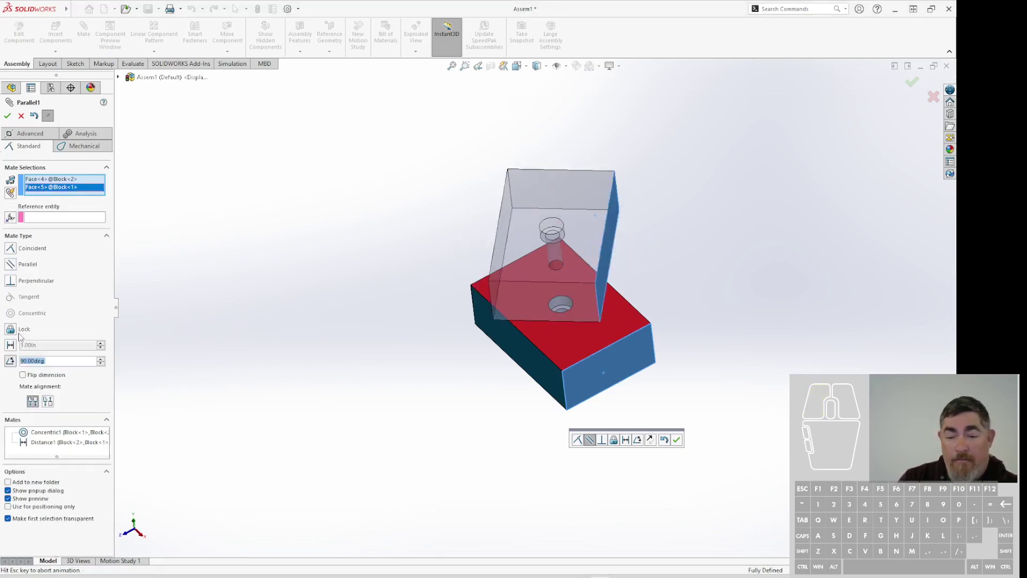
type("40")
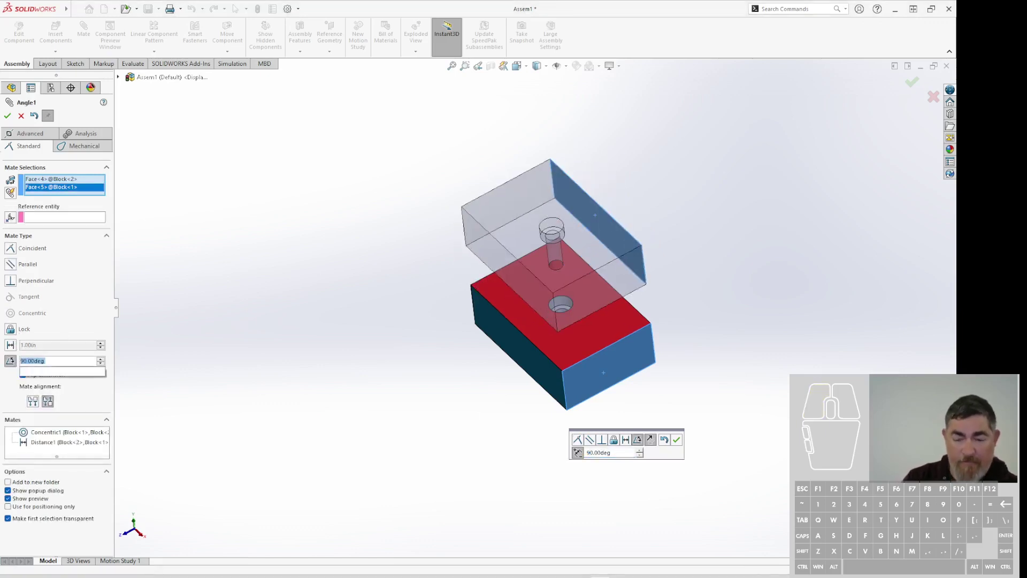
key("Return")
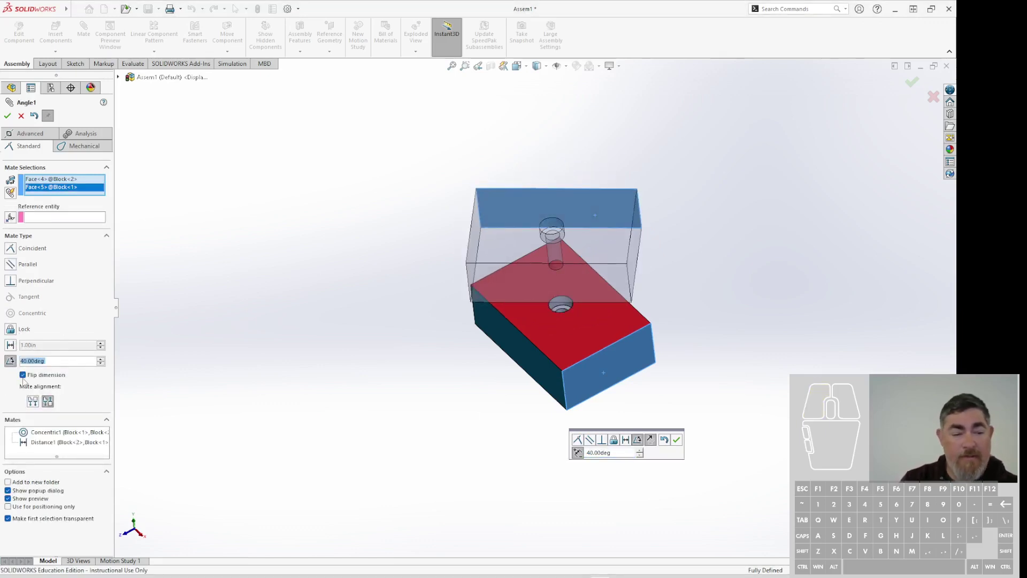
Compare the angle mate's flip and alignment options, then accept it as aligned with the dimension not flipped.
left_click(23, 375)
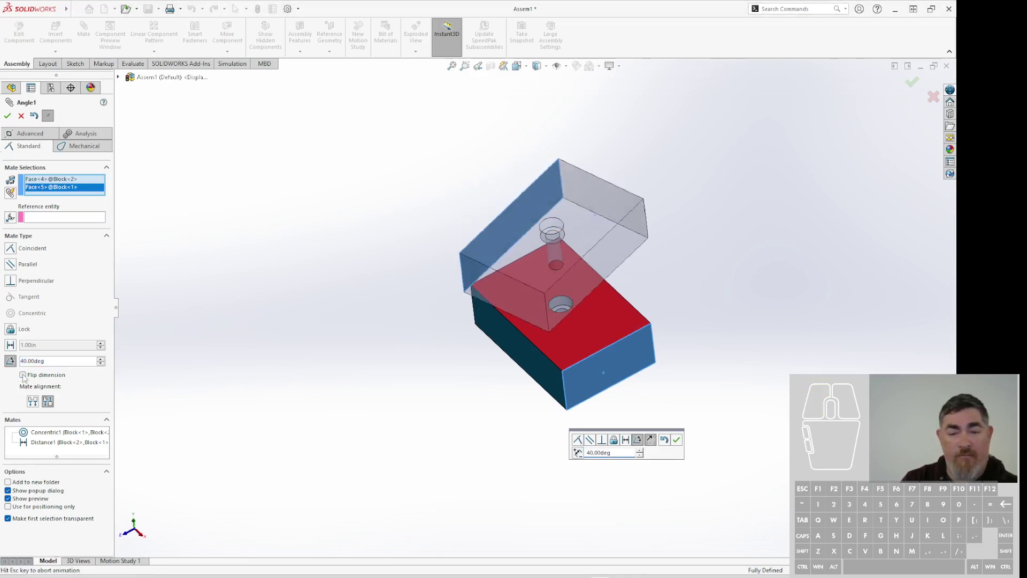
left_click(31, 403)
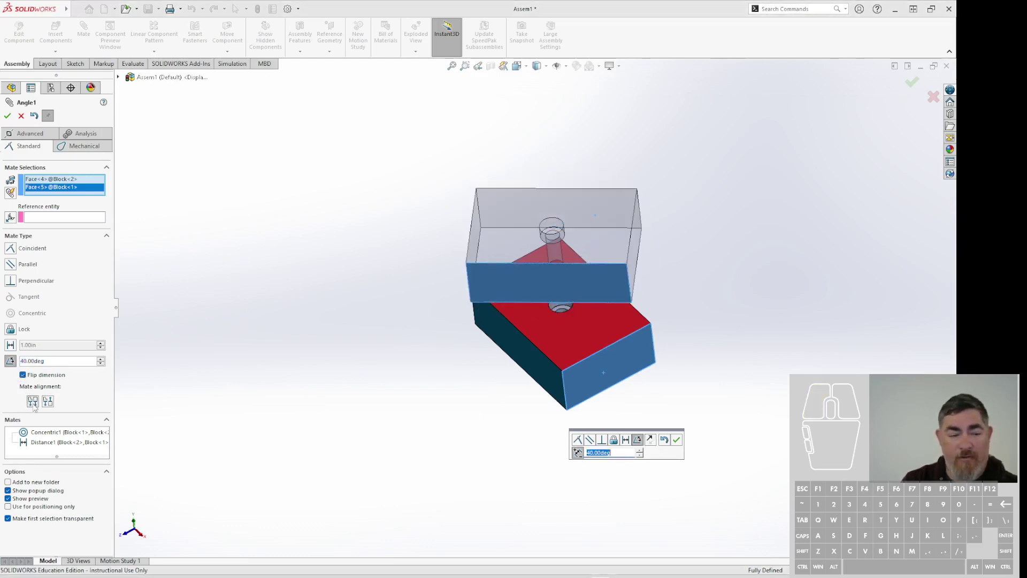
left_click(50, 403)
left_click(33, 402)
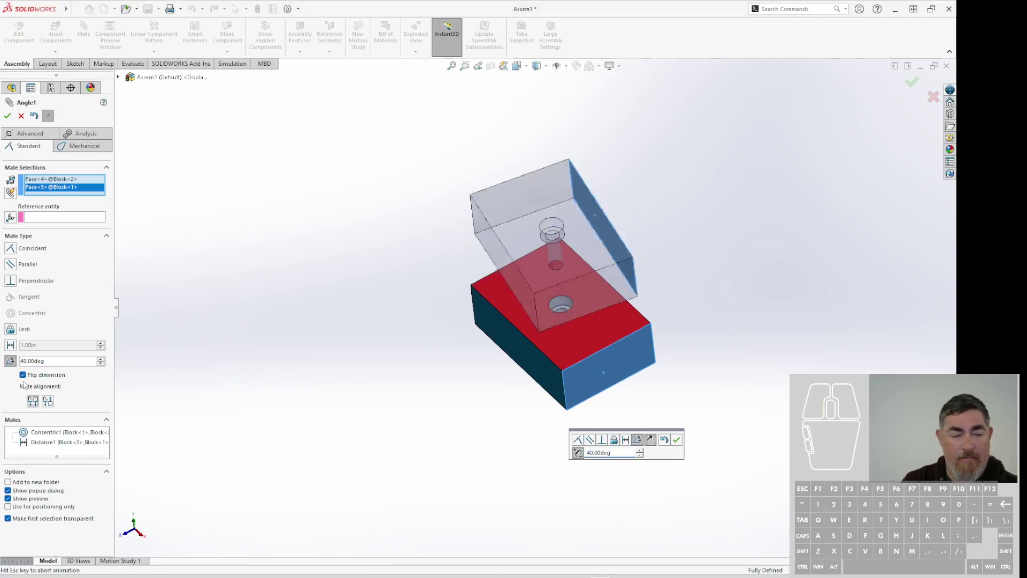
left_click(23, 377)
left_click(23, 375)
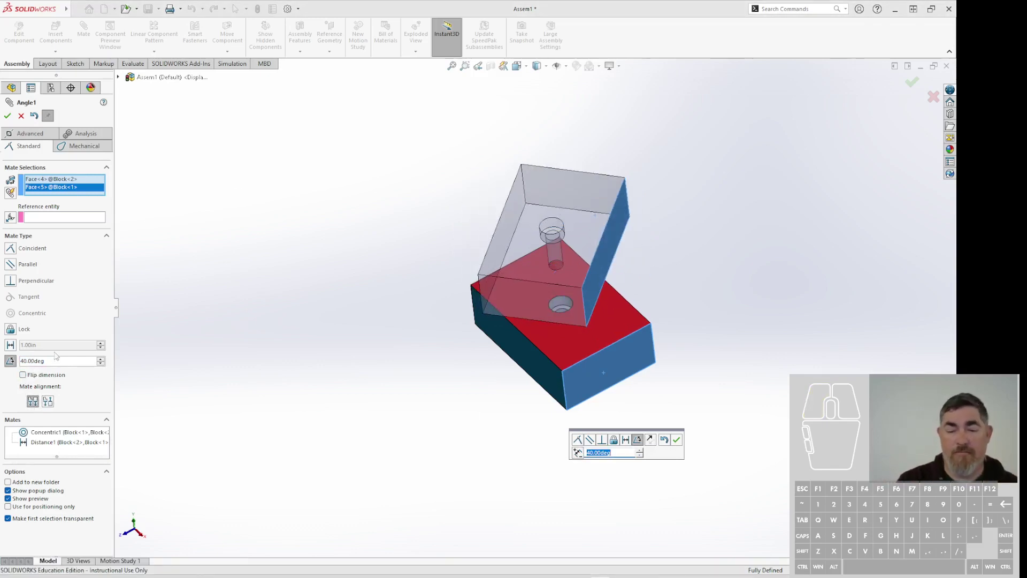
left_click(9, 118)
Try to move the second block to test whether the concentric, distance and angle mates hold it in place.
middle_click_drag(400, 310, 589, 258)
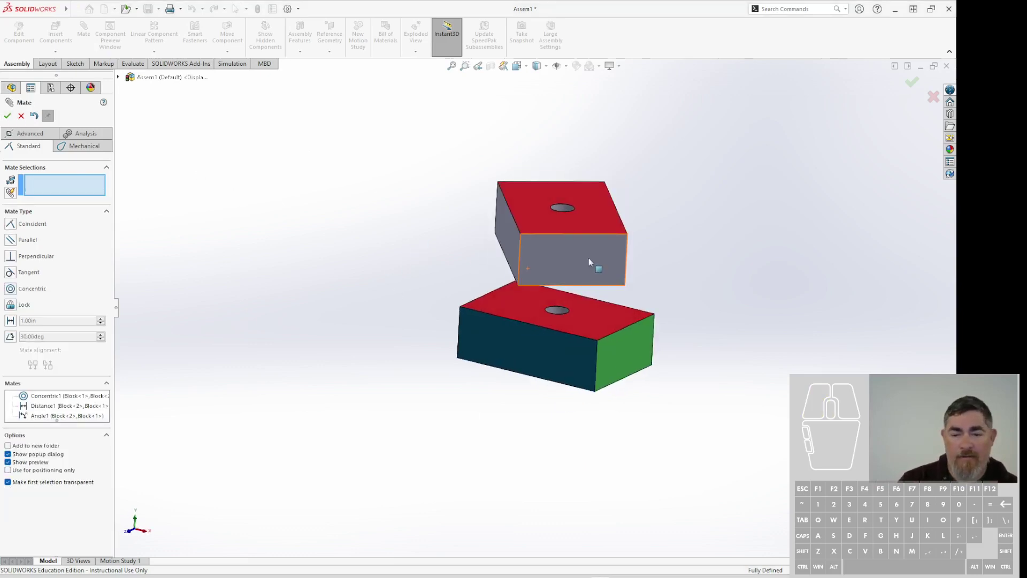
left_click_drag(588, 258, 762, 219)
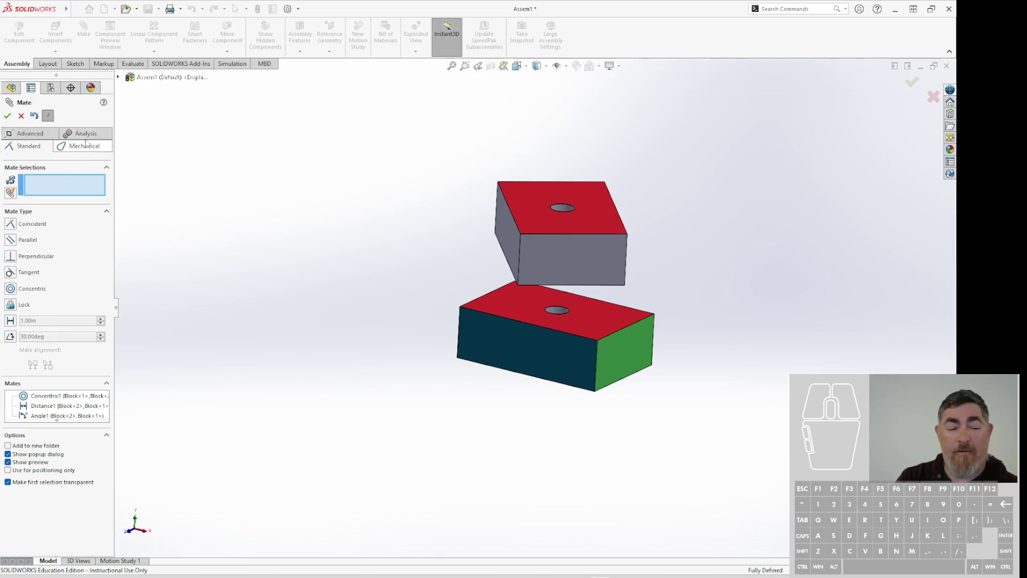
middle_click_drag(370, 233, 349, 261)
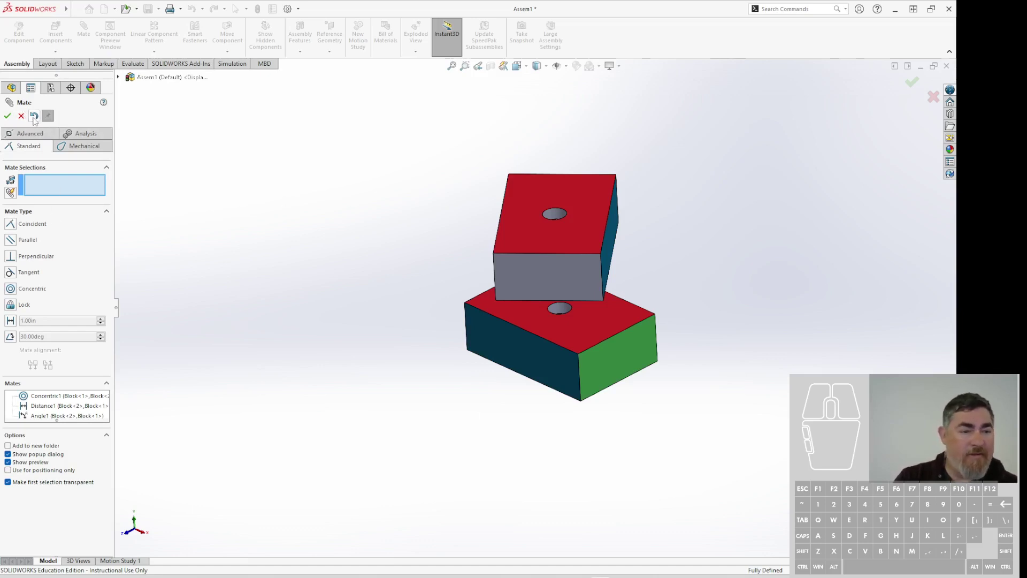
Leave the Mate command and delete the concentric, distance and angle mates.
key("Escape")
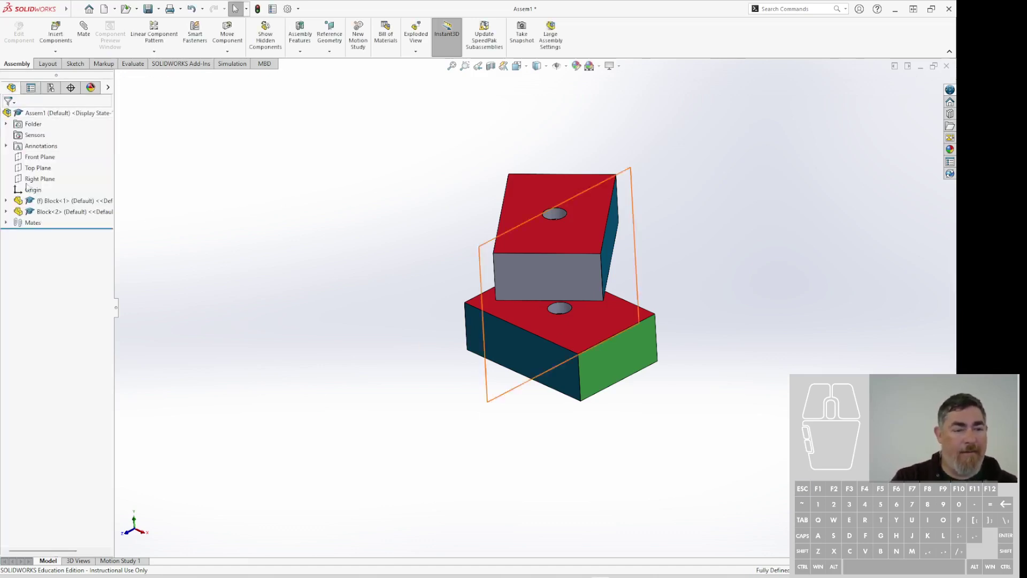
left_click(6, 222)
left_click(53, 234)
left_click(67, 255, "shift")
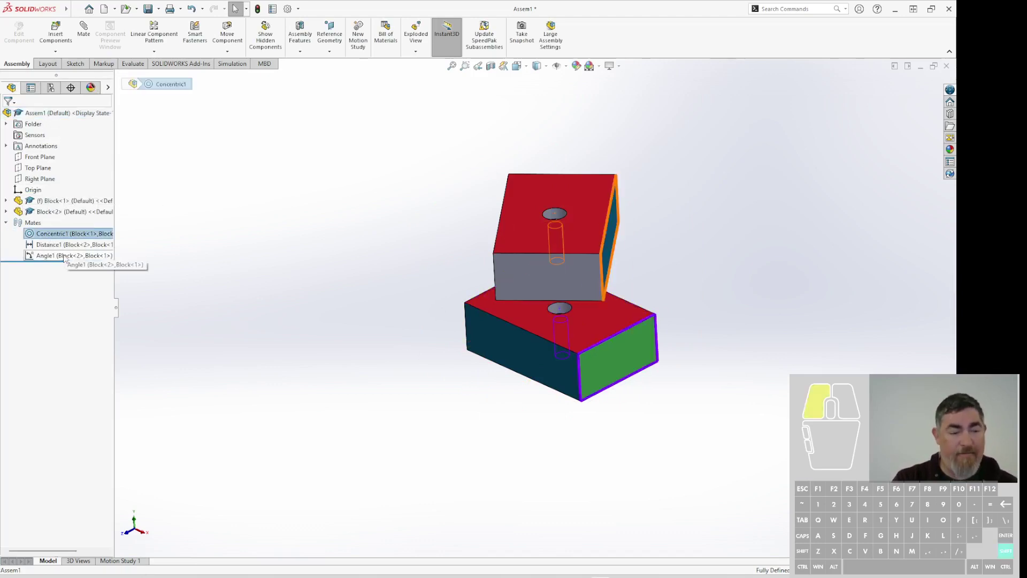
key("Delete")
left_click(279, 236)
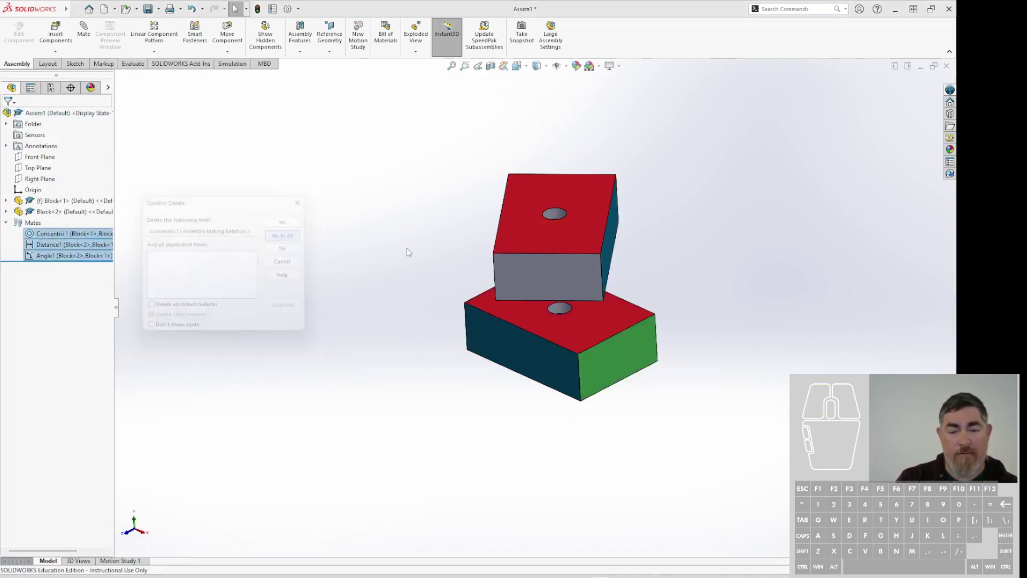
Make the upper edges of both blocks' dark blue faces coincident and shift the second block to test the mate.
left_click(84, 30)
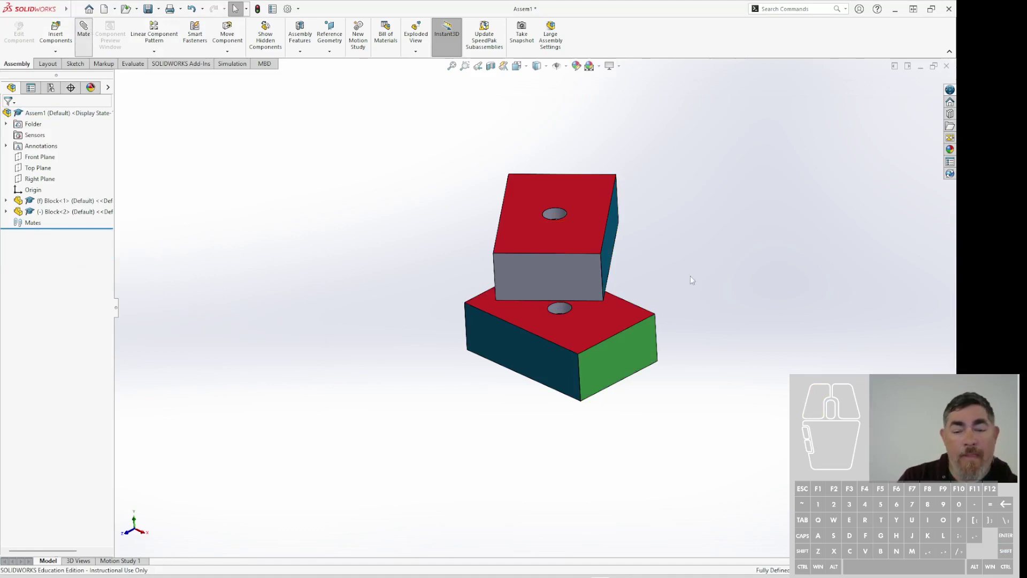
left_click(603, 239)
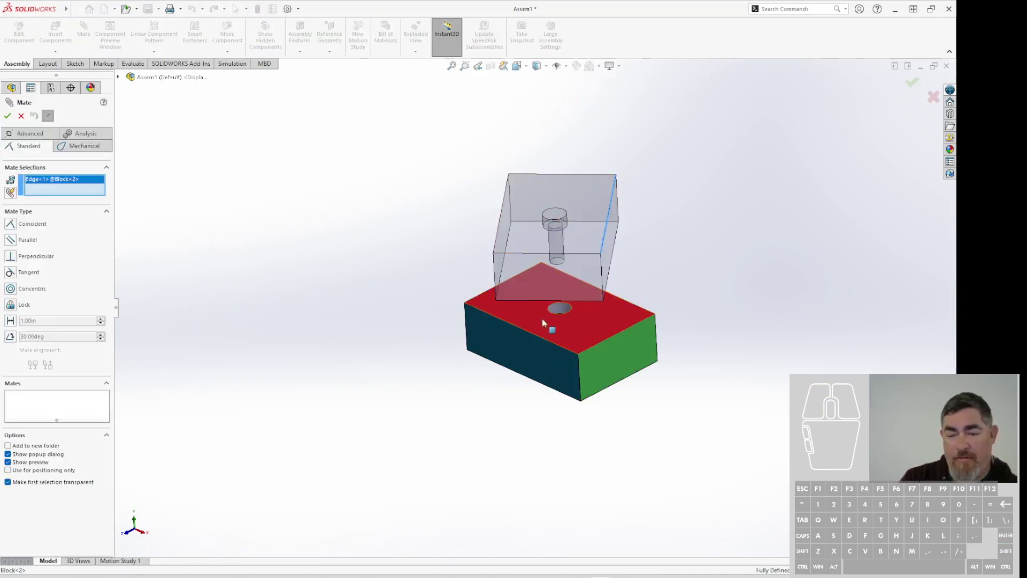
left_click(549, 342)
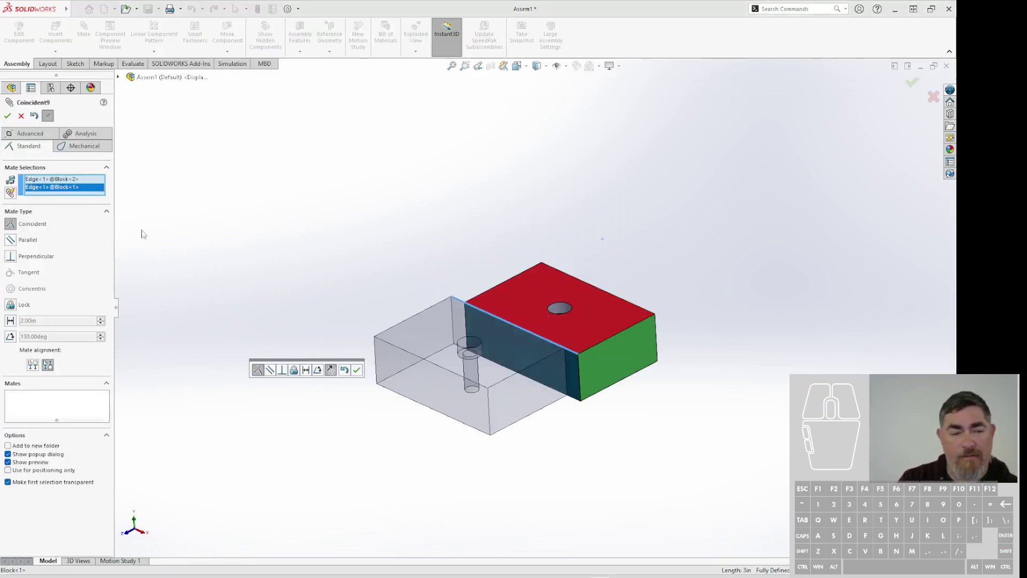
left_click(8, 115)
left_click_drag(523, 396, 474, 386)
key("Escape")
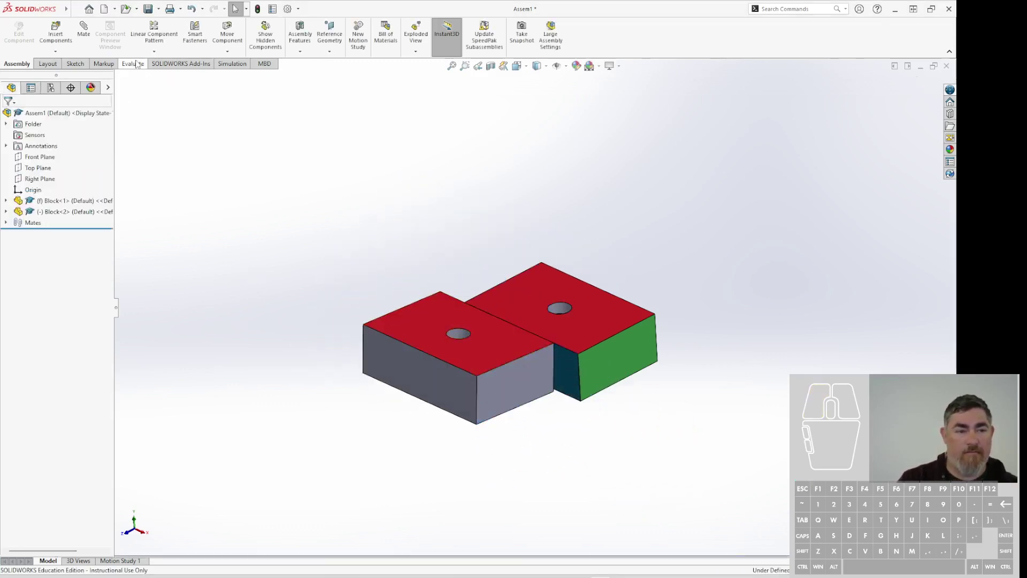
left_click(133, 63)
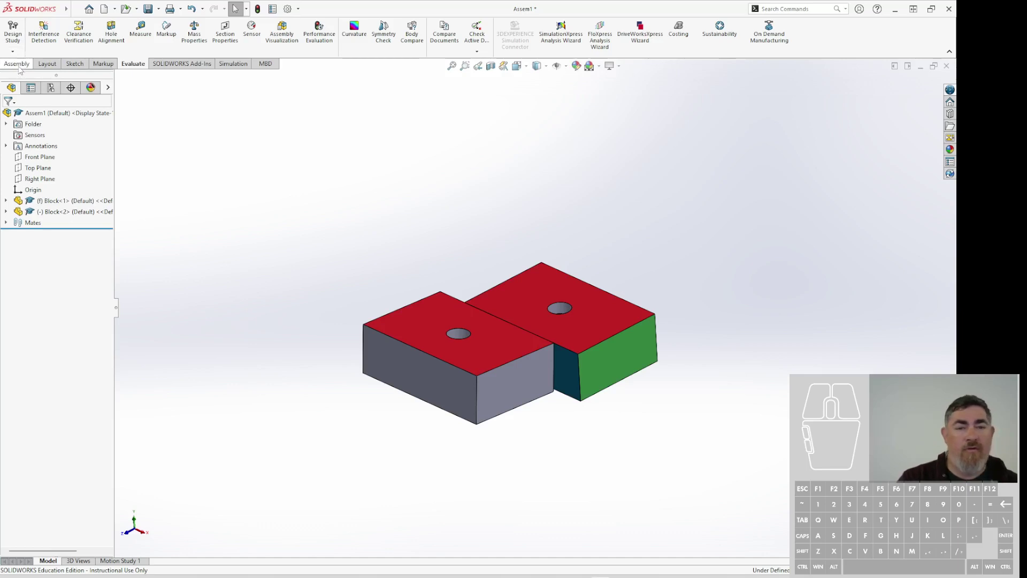
left_click(598, 66)
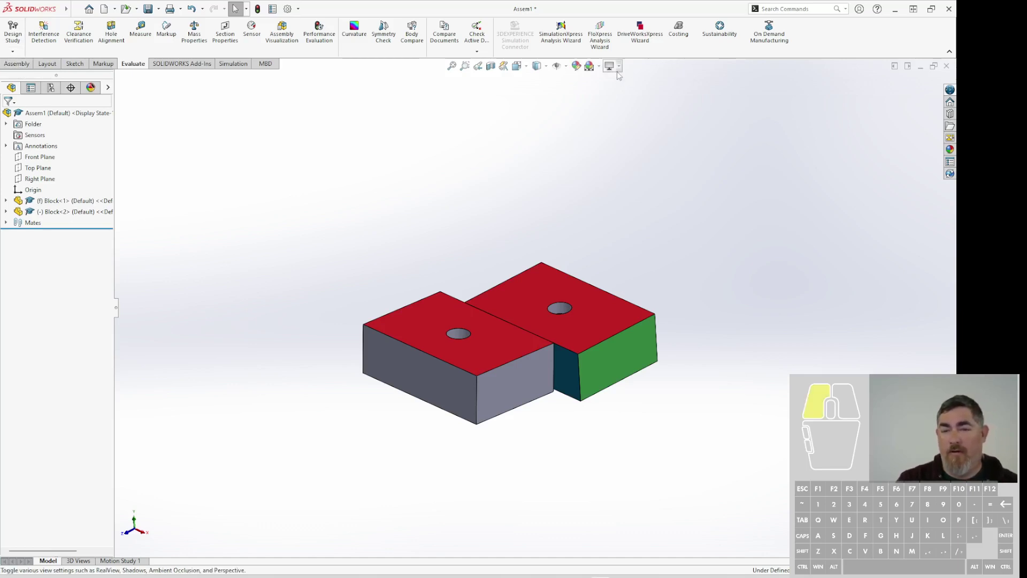
left_click(565, 66)
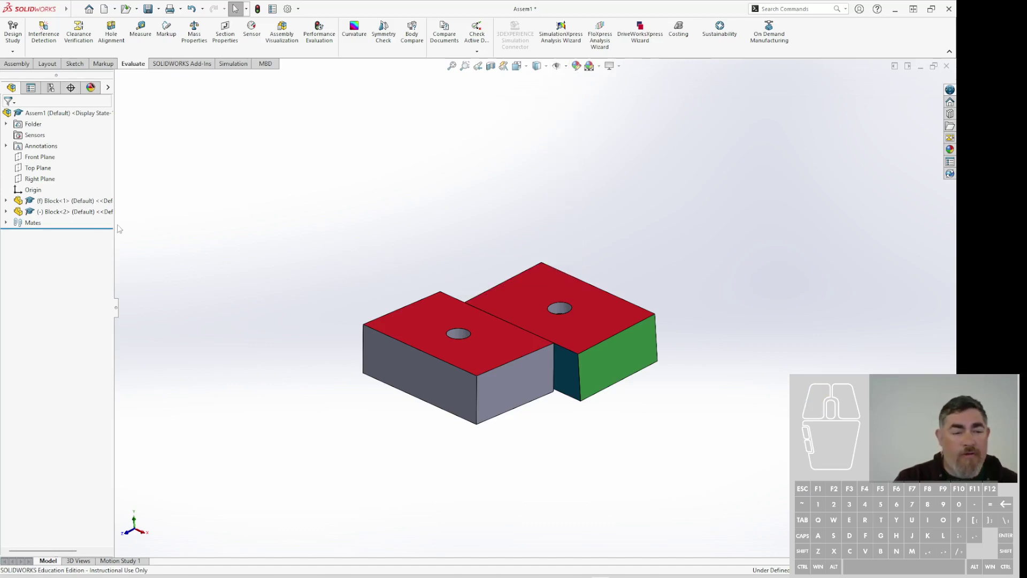
Swing the second block around the mated edge to test its remaining freedom of movement.
left_click_drag(492, 348, 475, 272)
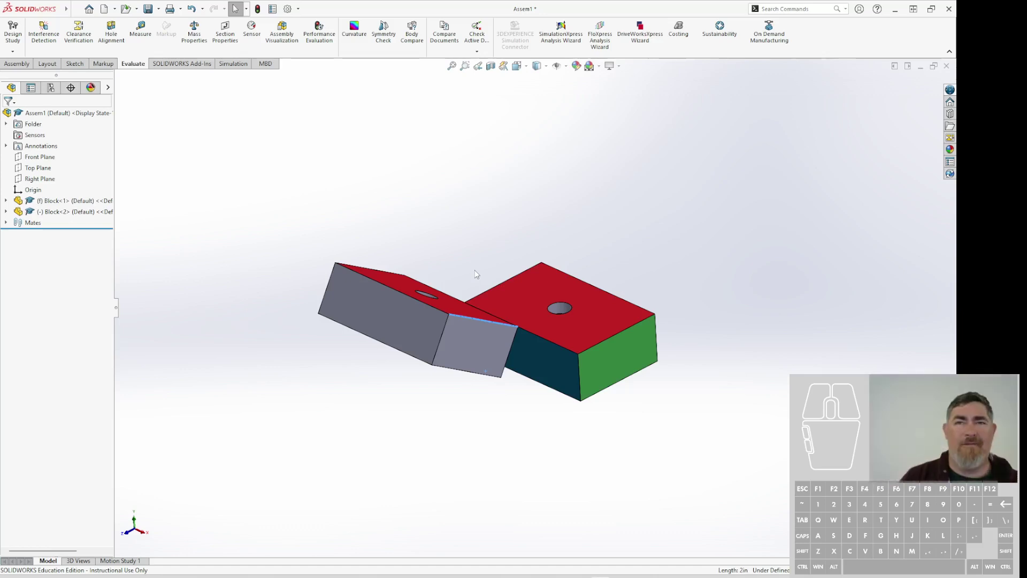
left_click_drag(458, 348, 507, 331)
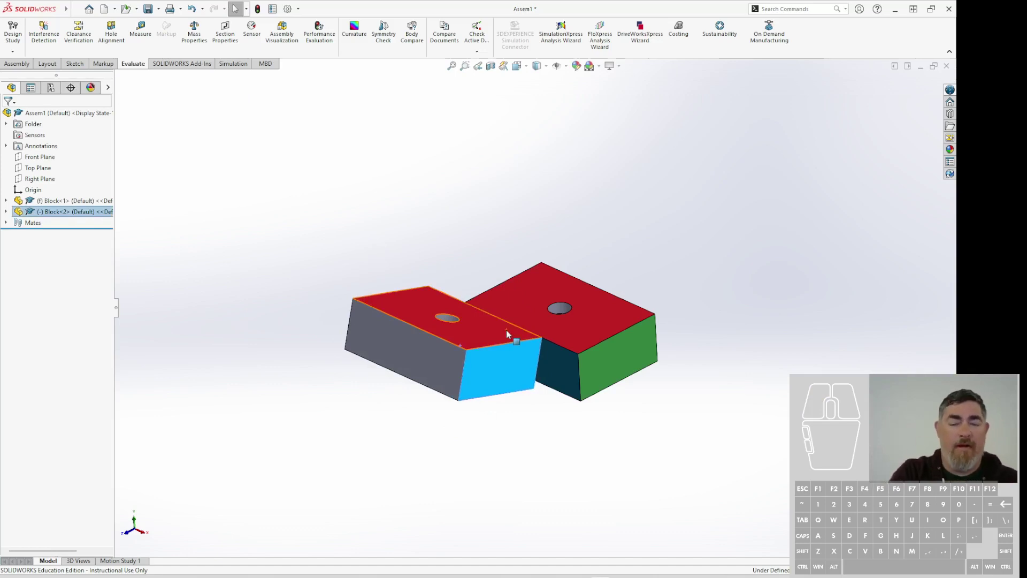
left_click(475, 446)
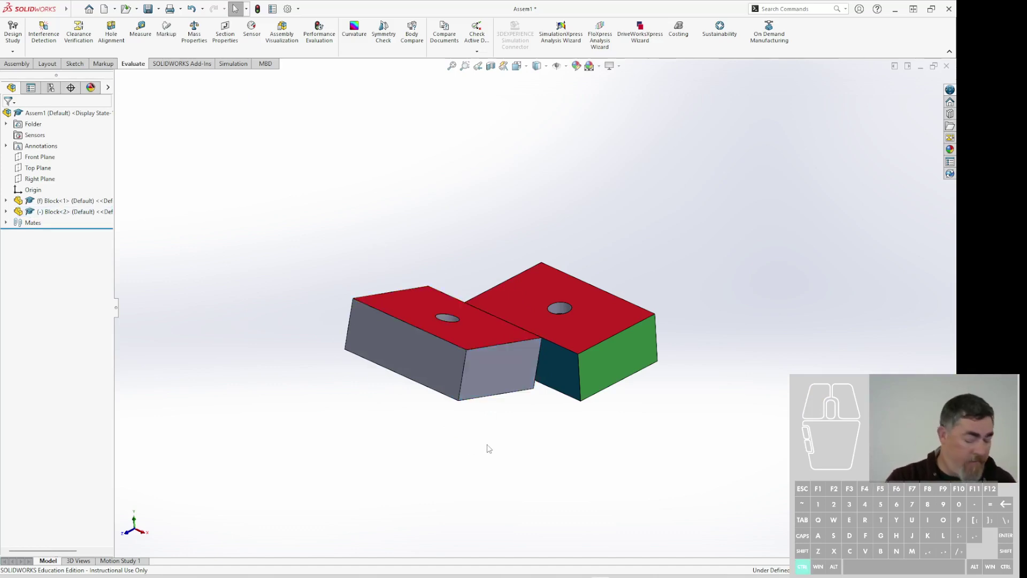
Undo the second block's movements and the coincident edge mate.
key("ctrl+z")
key("ctrl+z")
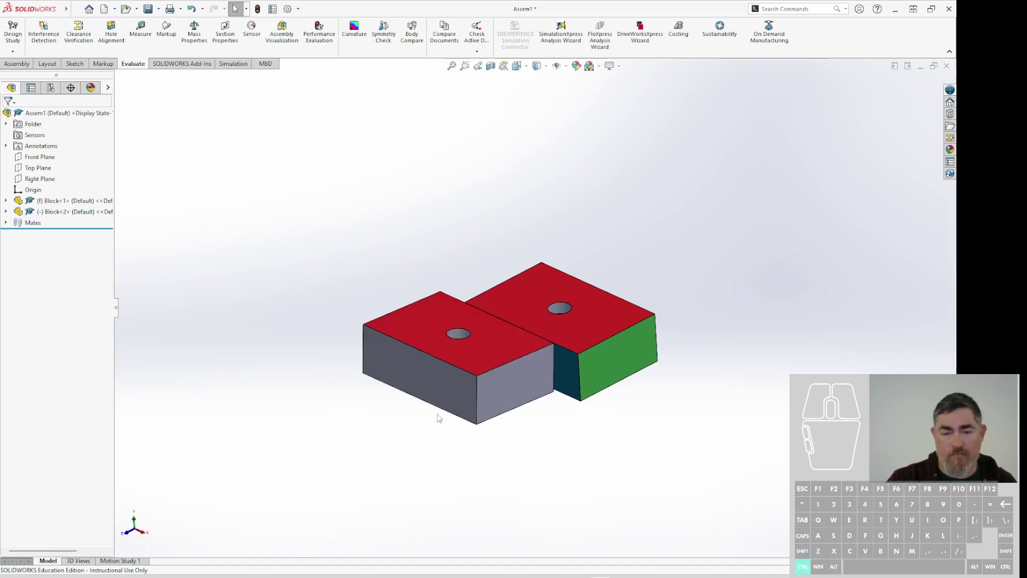
key("ctrl+z")
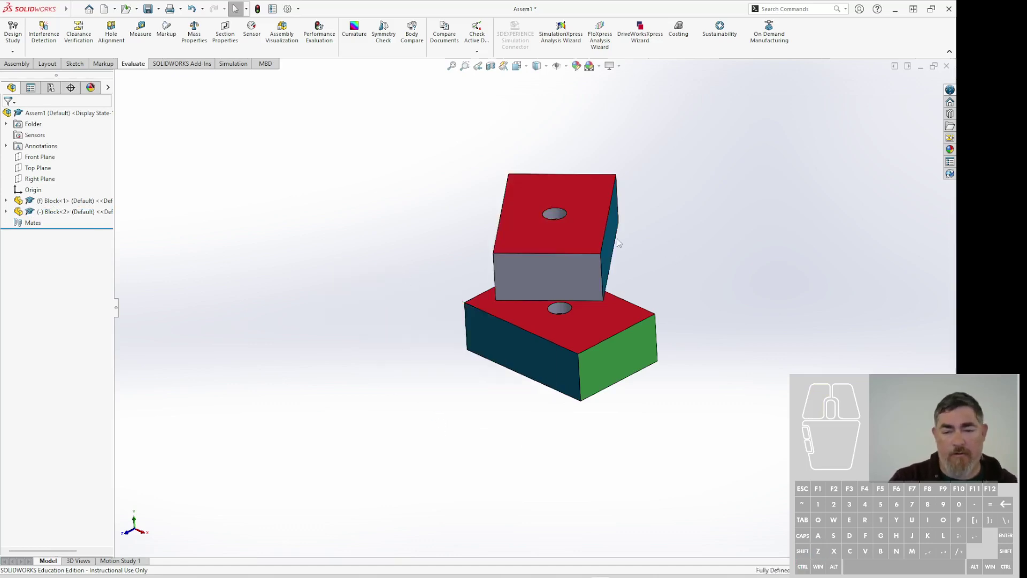
Move the second block clear of the fixed block and make its Front Plane coincident with the fixed block's Right Plane.
left_click_drag(617, 239, 481, 206)
left_click(271, 305)
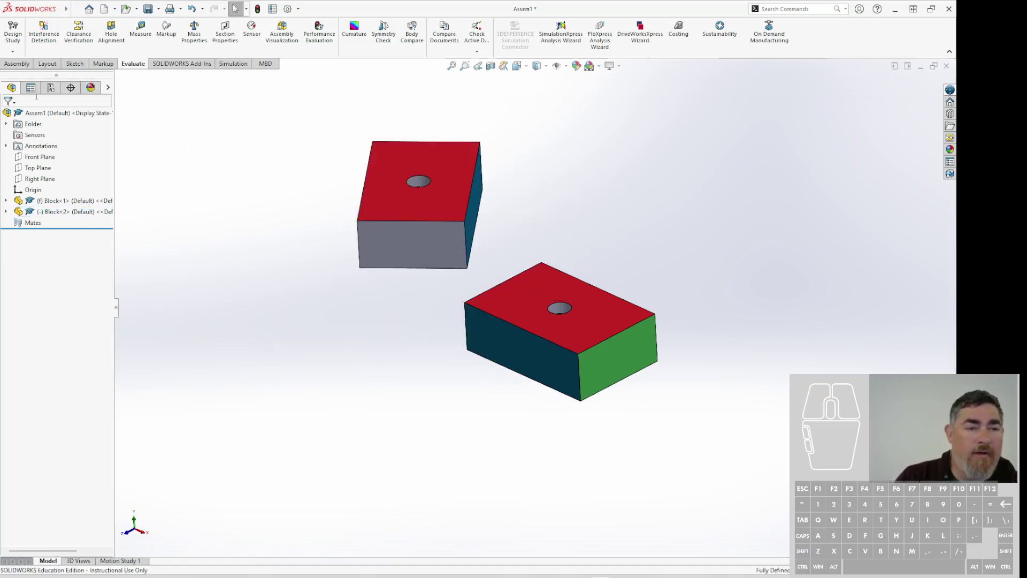
left_click(12, 63)
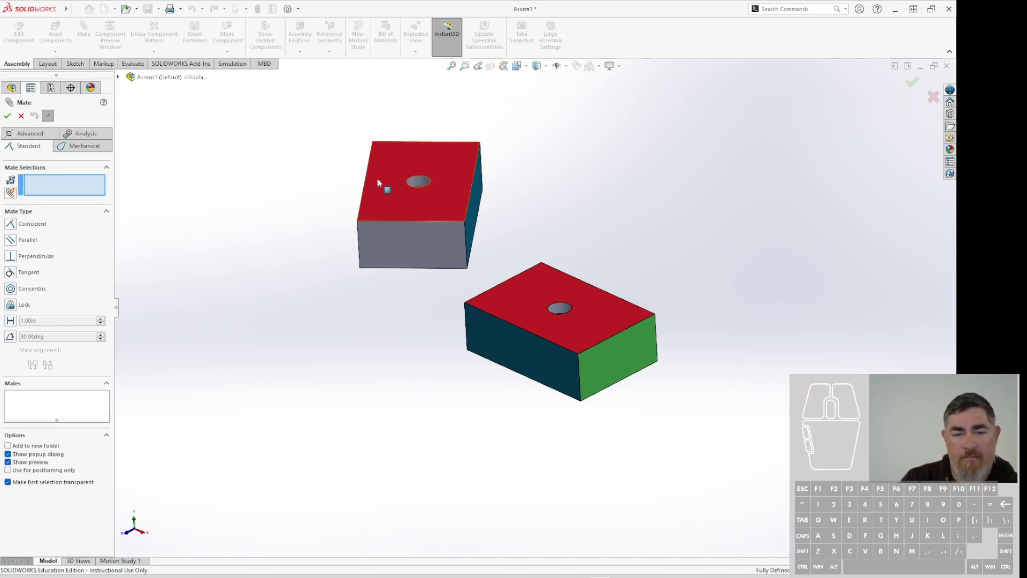
left_click(118, 77)
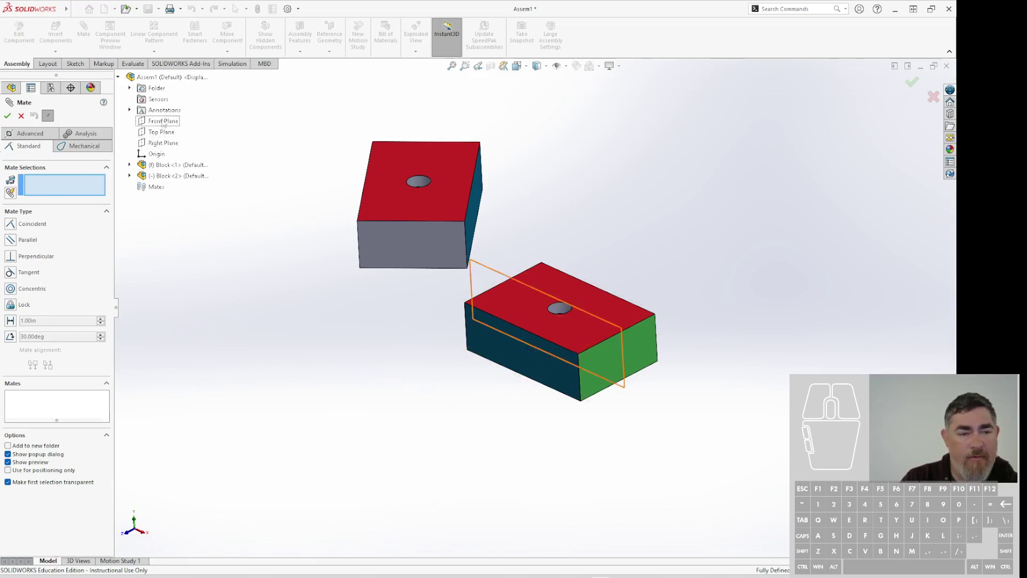
left_click(130, 165)
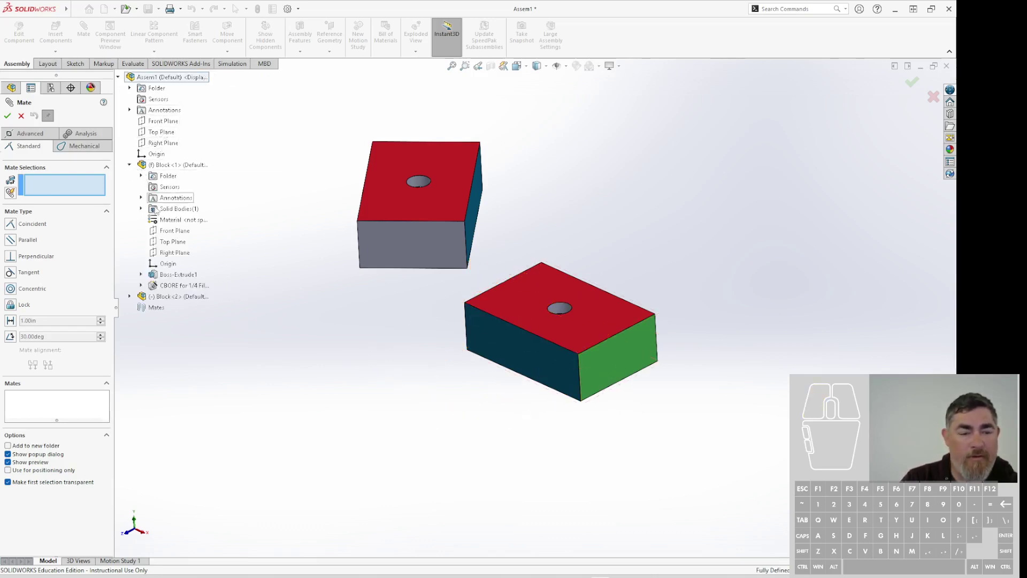
left_click(170, 254)
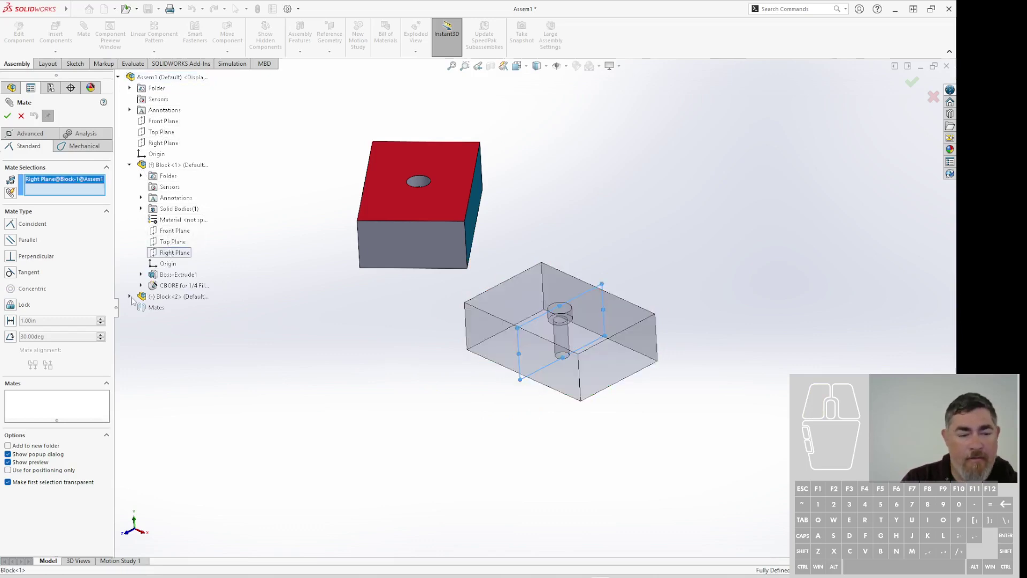
left_click(130, 297)
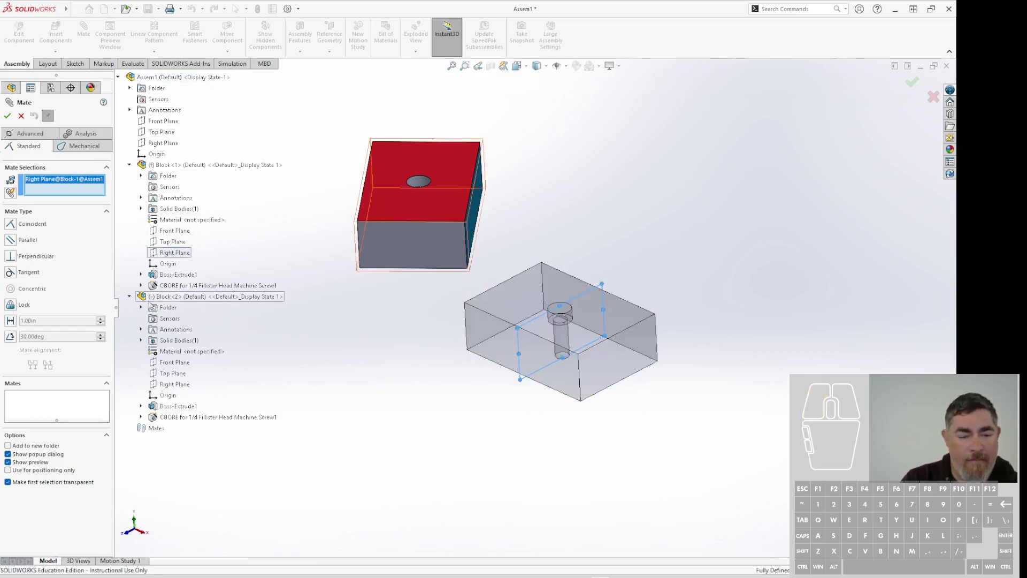
left_click(172, 363)
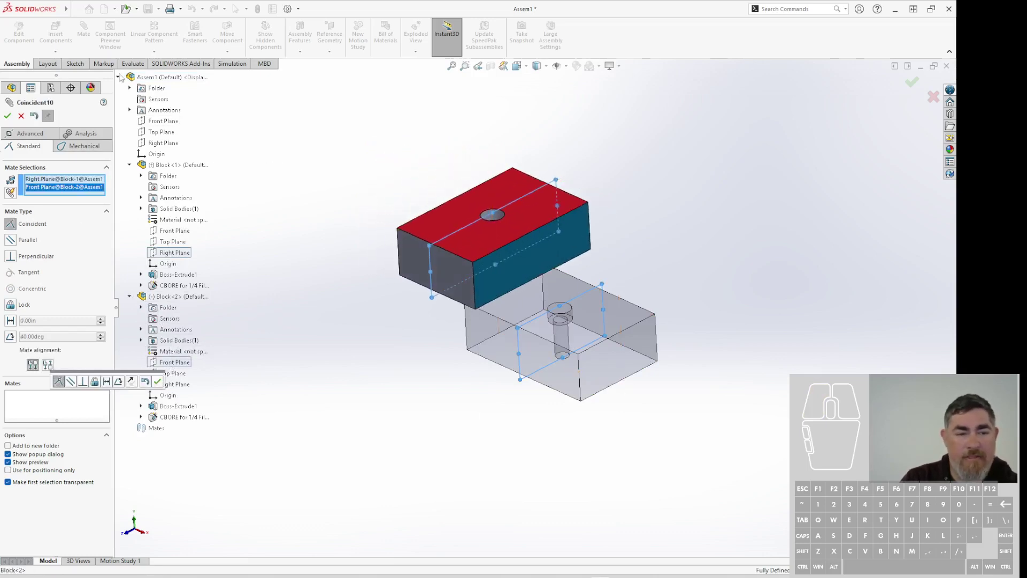
left_click(8, 116)
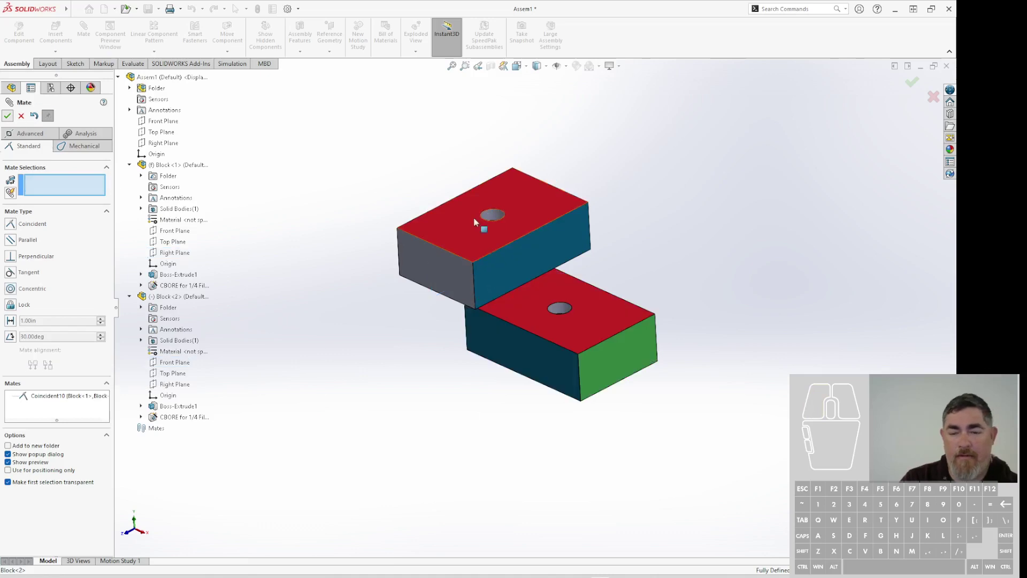
Slide the second block along the mated planes to test its freedom and leave the Mate command.
left_click_drag(475, 233, 383, 372)
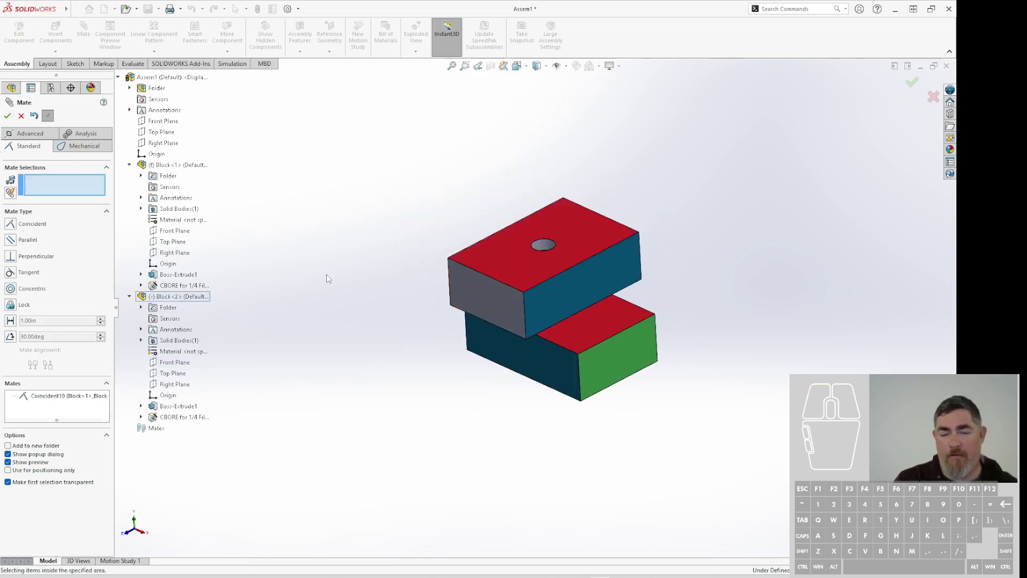
key("Escape")
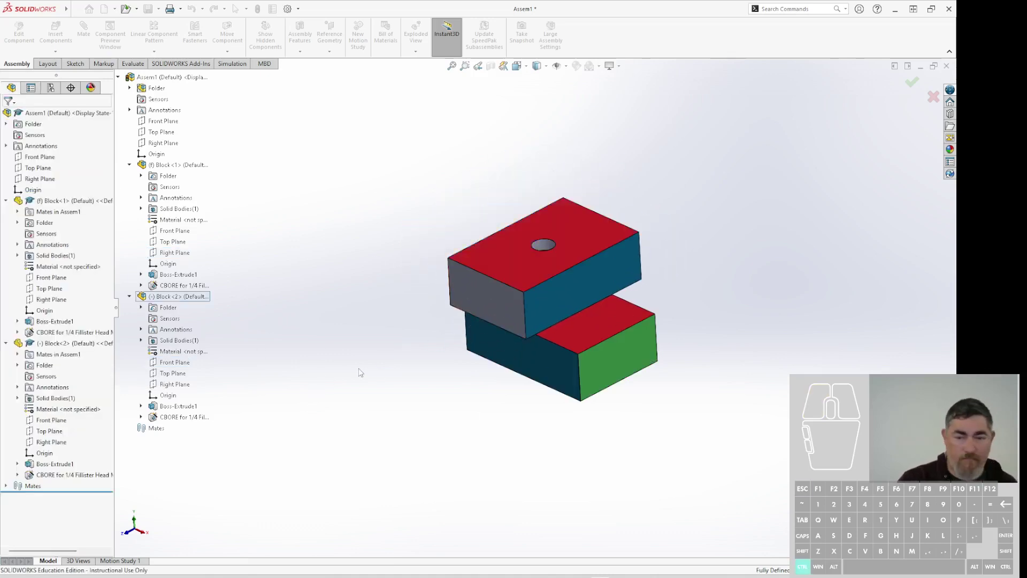
Undo the coincident plane mate and move the second block beside the fixed block, keeping it clear.
key("ctrl+z")
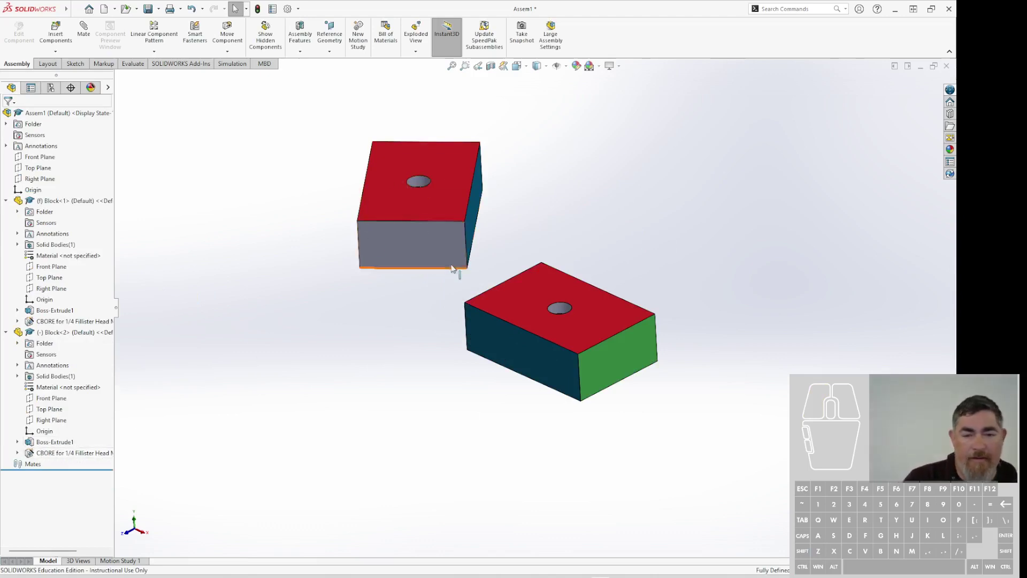
left_click_drag(454, 268, 408, 316)
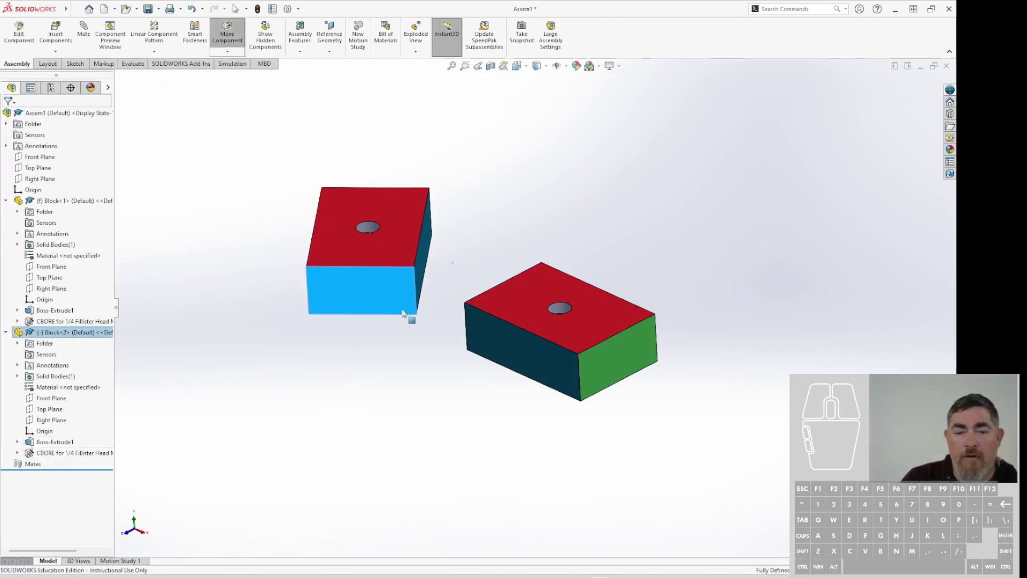
Make a top corner of the second block coincident with the fixed block's nearest top corner and swing the block to test its freedom.
left_click(413, 266)
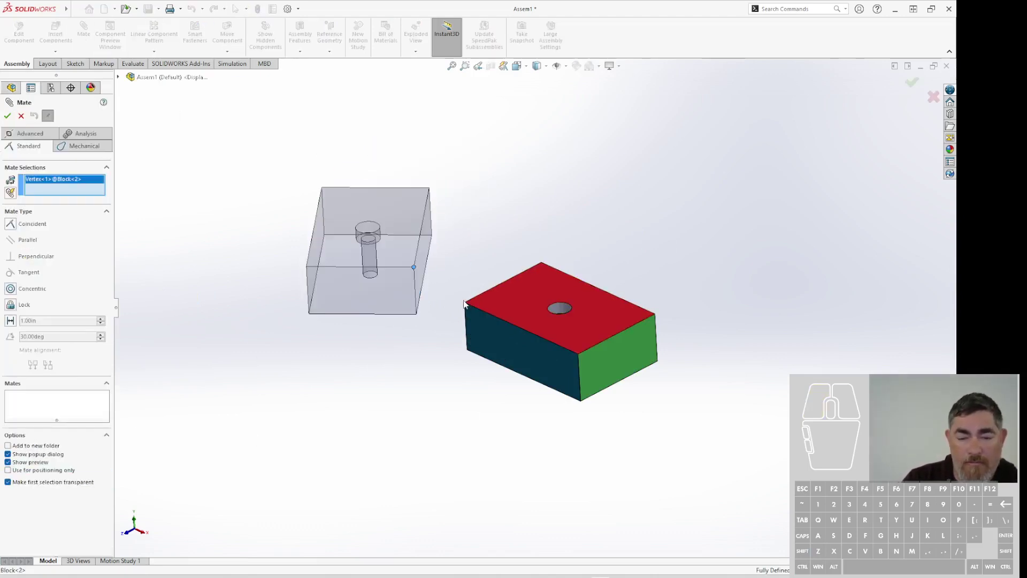
left_click(464, 303)
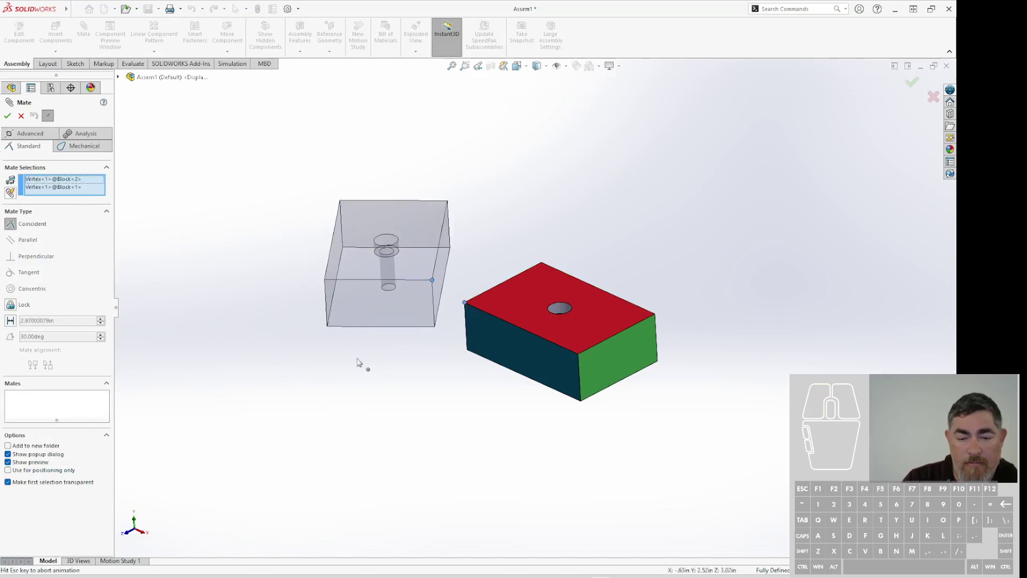
left_click(7, 116)
left_click_drag(463, 262, 268, 268)
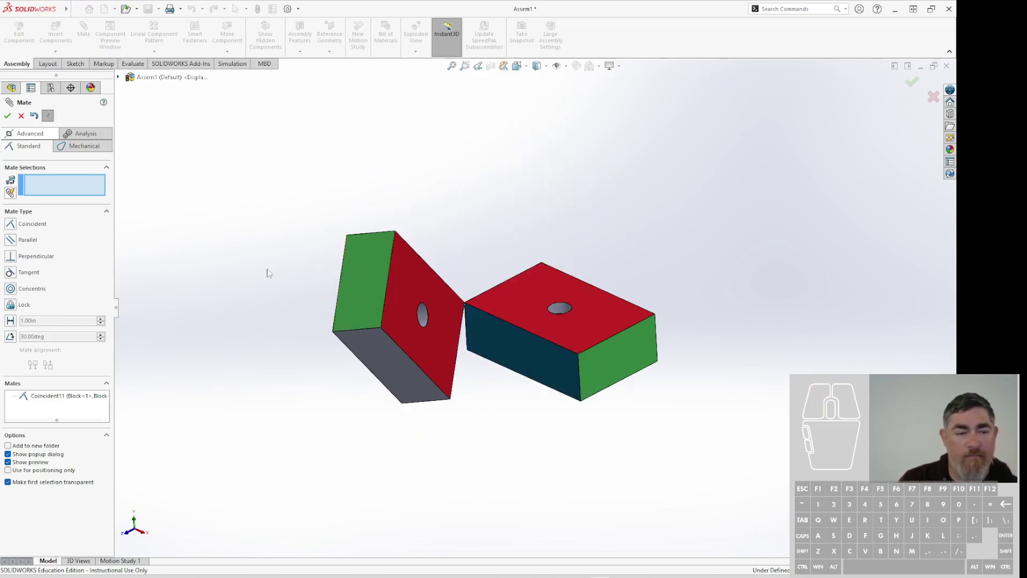
key("Escape")
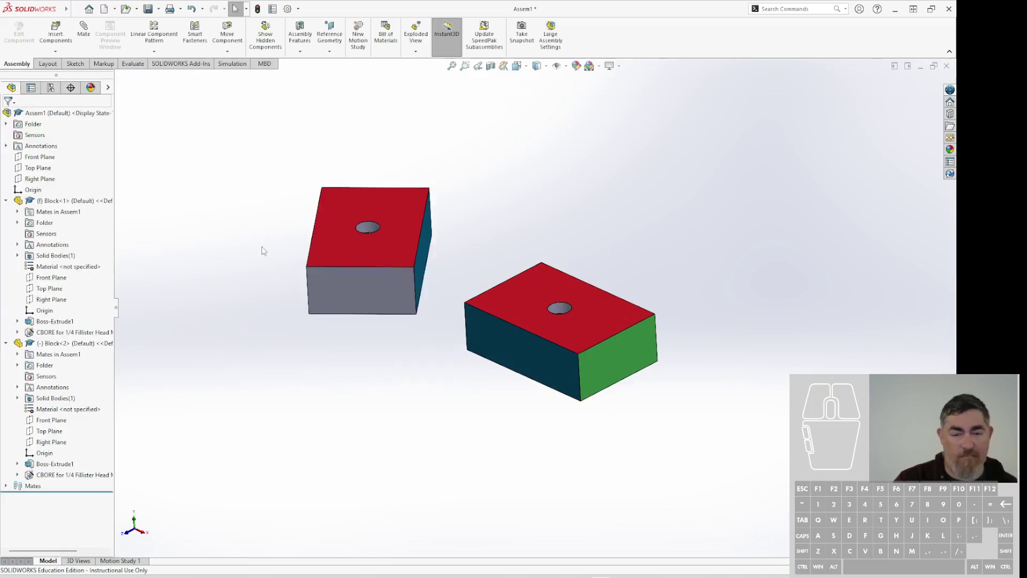
left_click(86, 36)
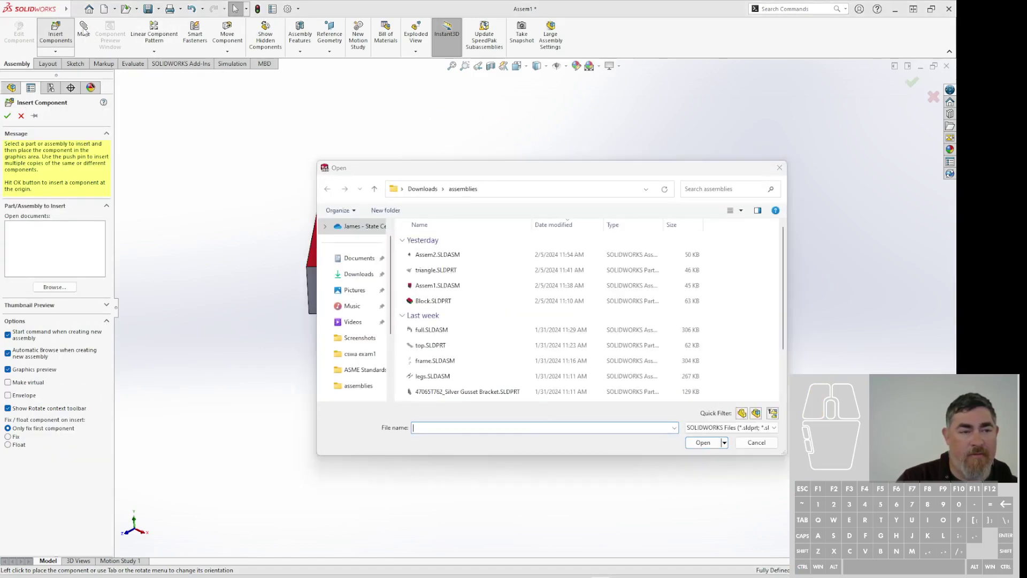
key("Escape")
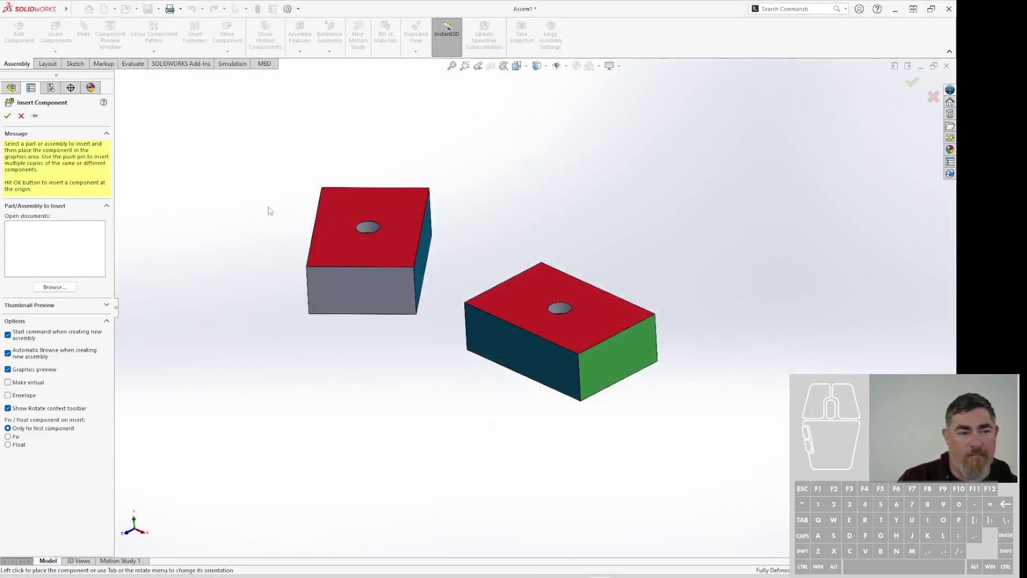
key("Escape")
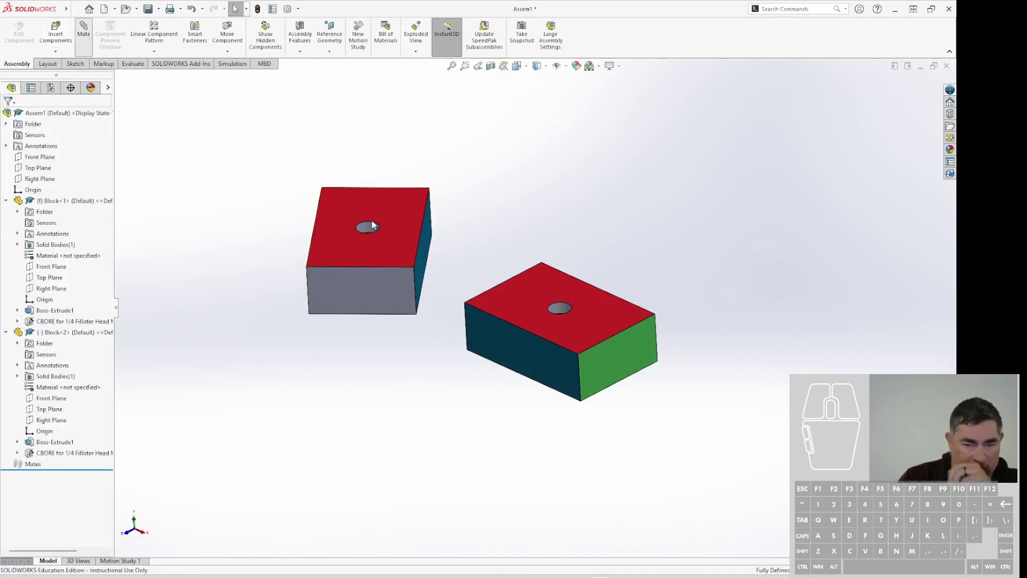
Make the second block's top hole edge coincident with a point on the fixed block and rotate the block to test its freedom.
left_click(367, 226)
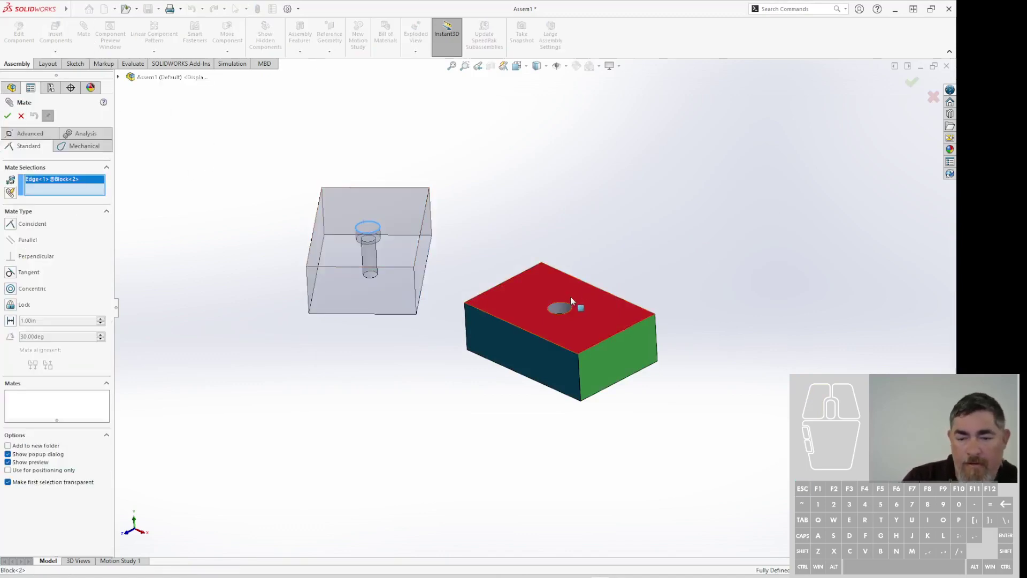
left_click(561, 355)
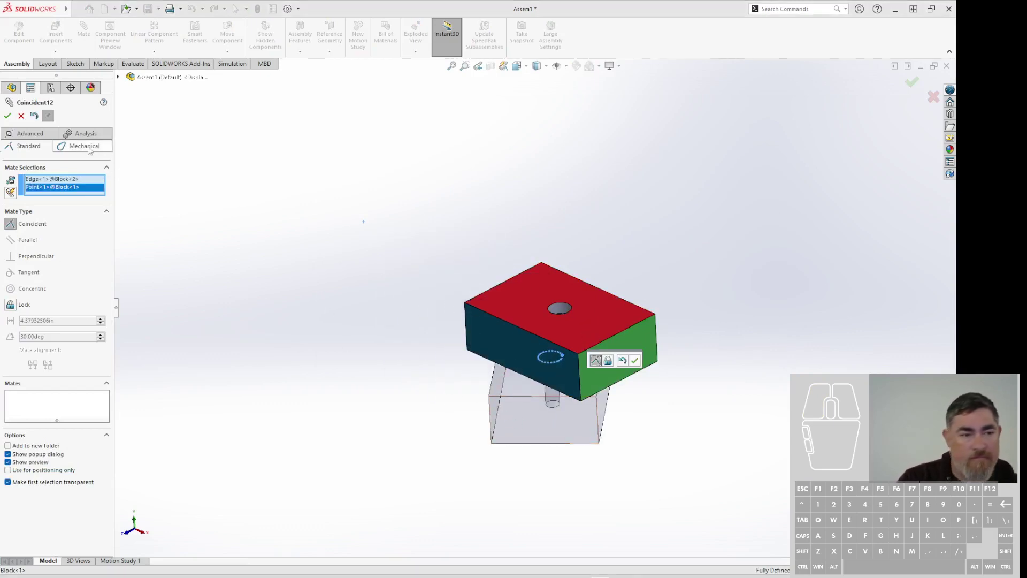
left_click(8, 116)
left_click_drag(537, 416, 442, 424)
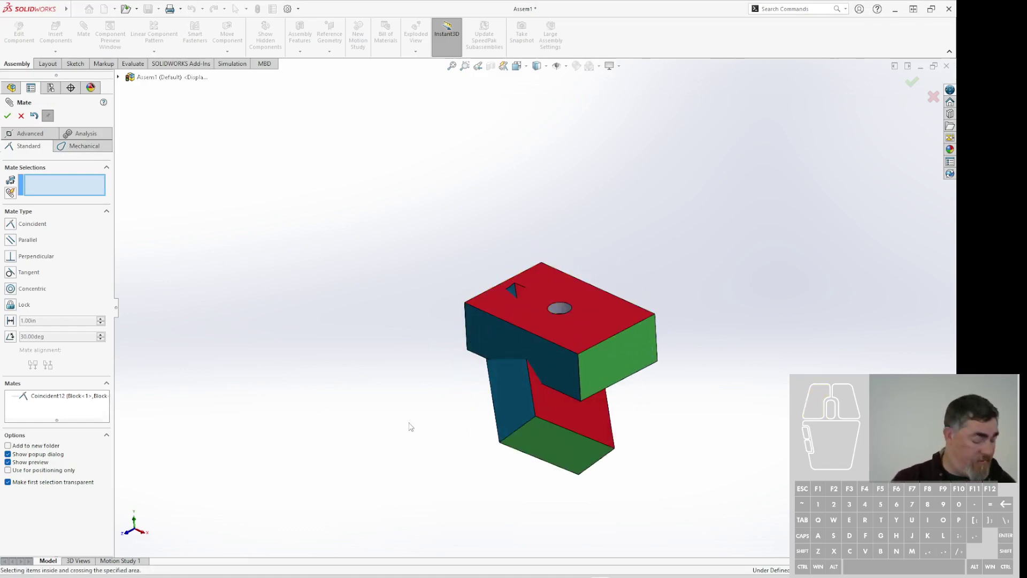
Undo the hole-edge mate and close the block assembly without saving the changes.
key("ctrl+z")
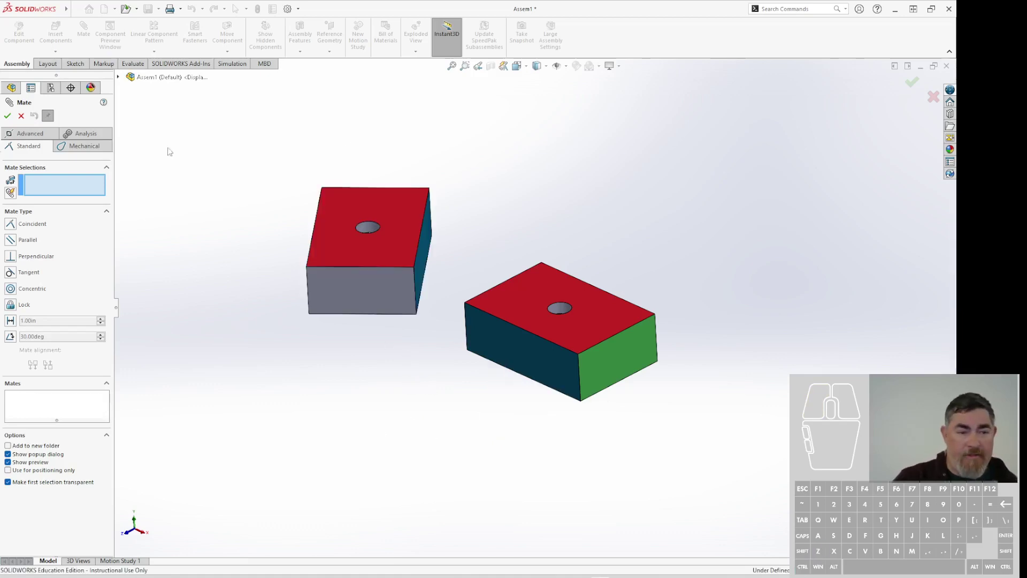
key("Escape")
left_click(946, 66)
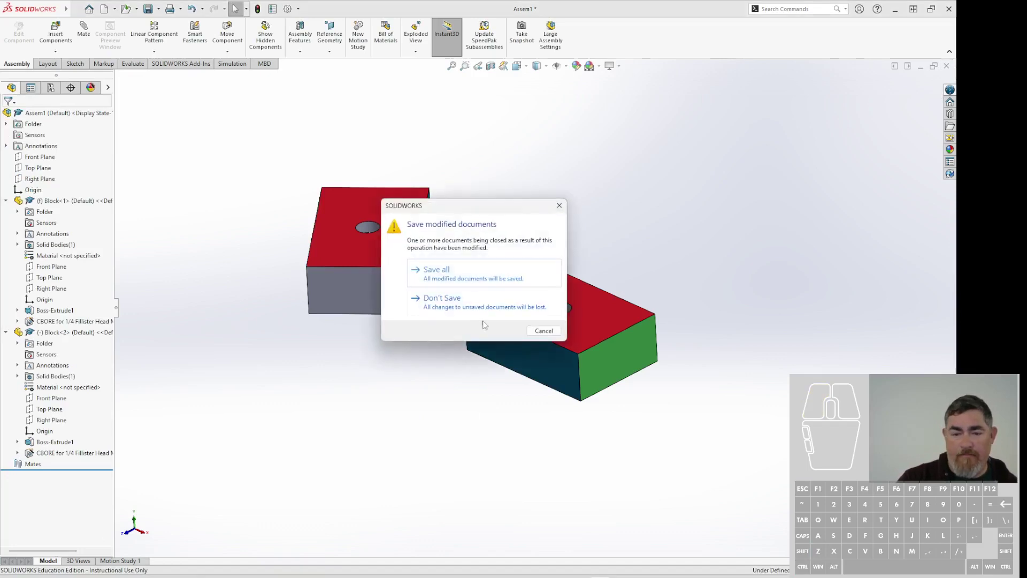
left_click(471, 301)
Create a new assembly and insert triangle.SLDPRT as its first, fixed component.
left_click(103, 9)
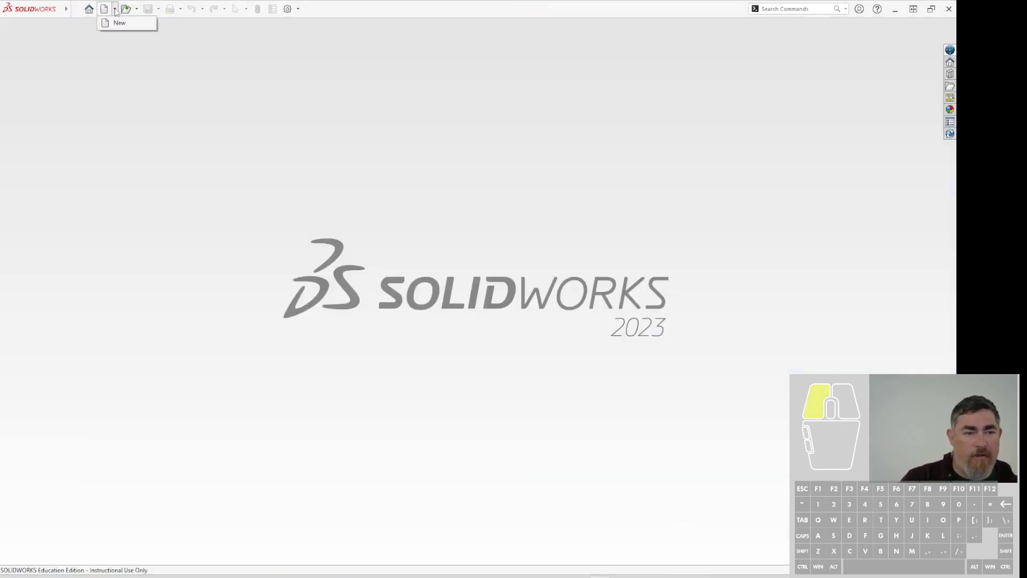
double_click(389, 272)
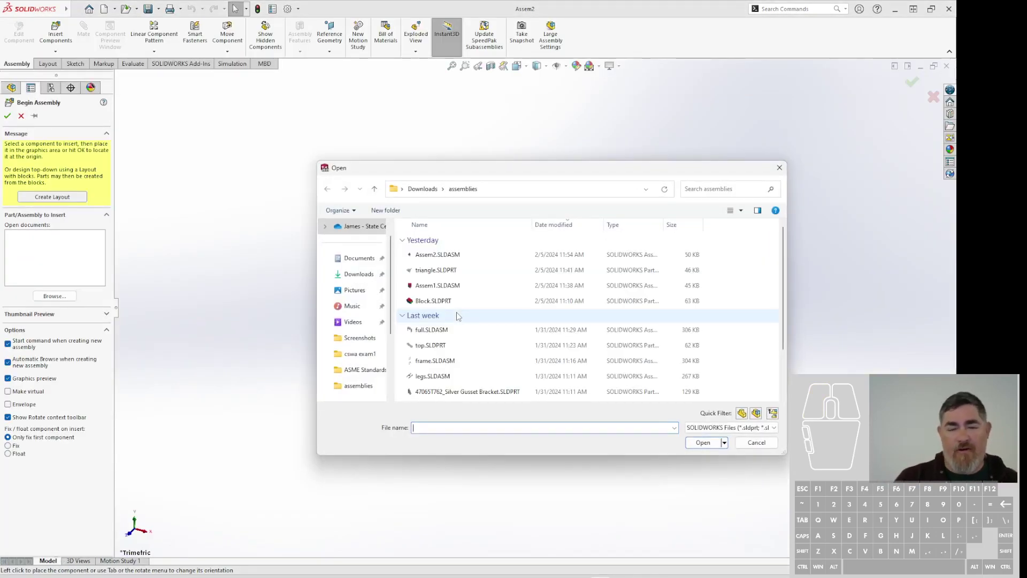
left_click(431, 273)
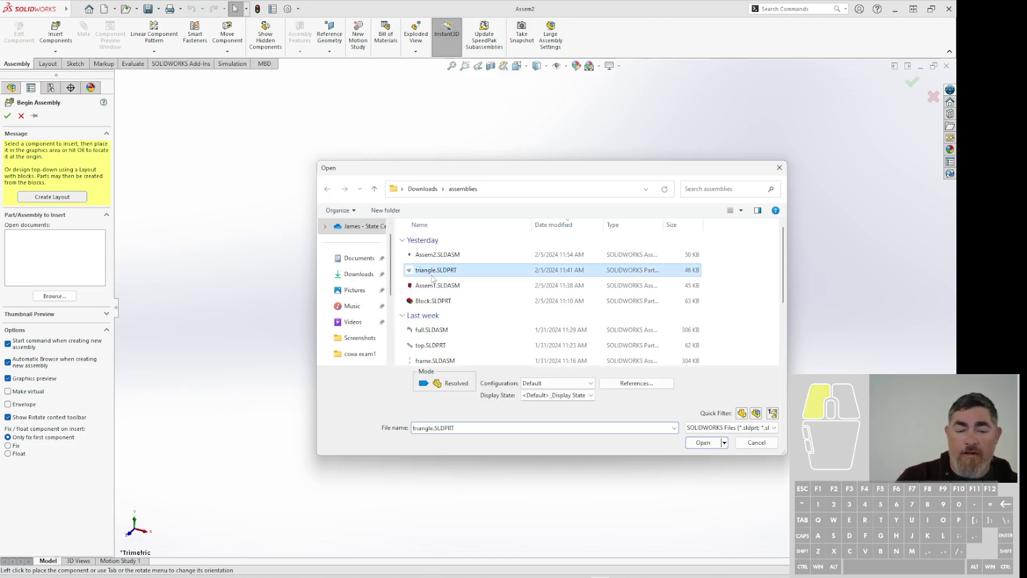
double_click(431, 277)
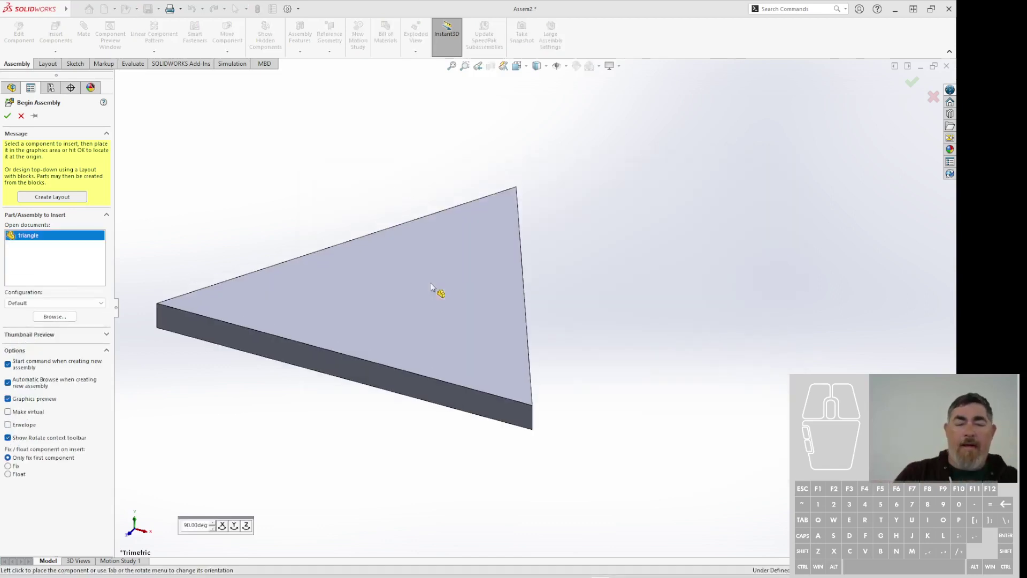
left_click(582, 267)
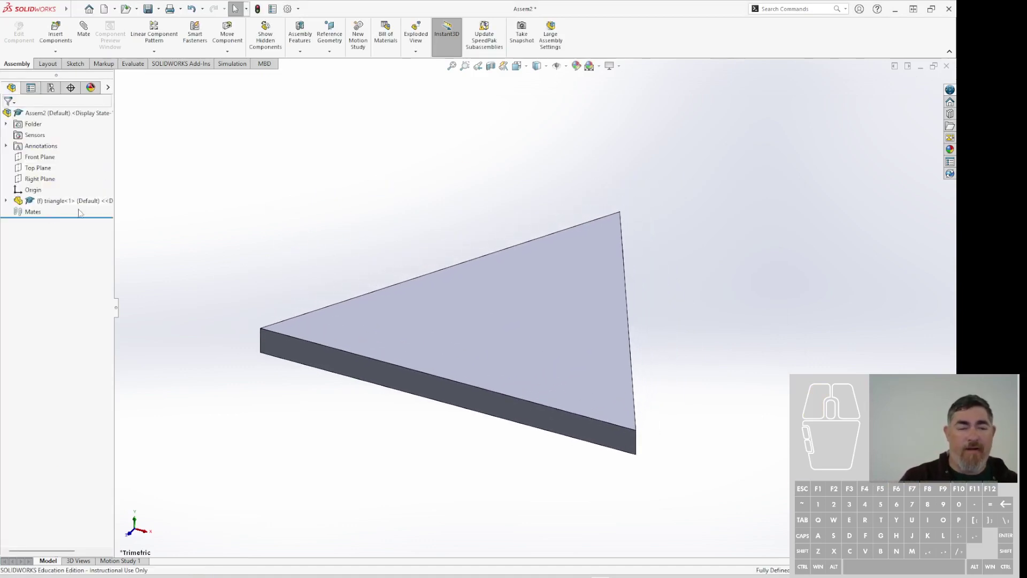
Add three more copies of the triangle component to the assembly.
left_click_drag(63, 202, 303, 170, "ctrl")
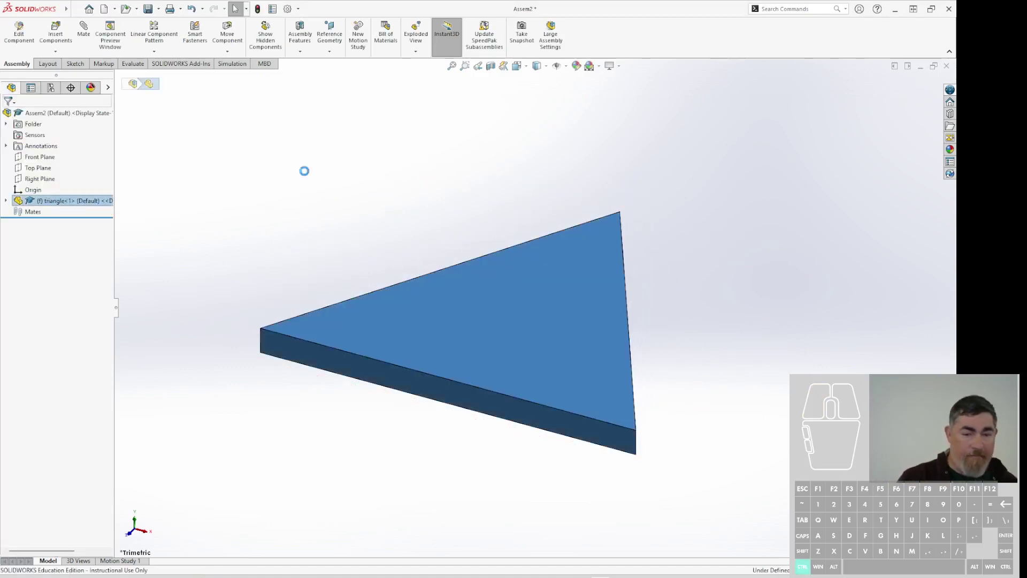
key("ctrl+v")
key("ctrl+v")
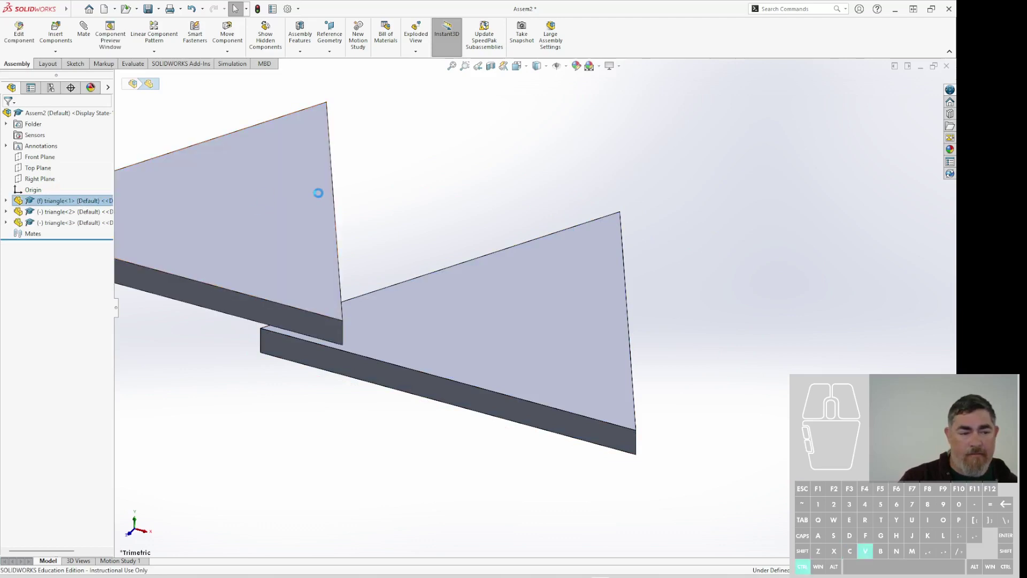
Spread the three triangle copies around the fixed triangle so that none of them overlap.
scroll(581, 296, "up", 5)
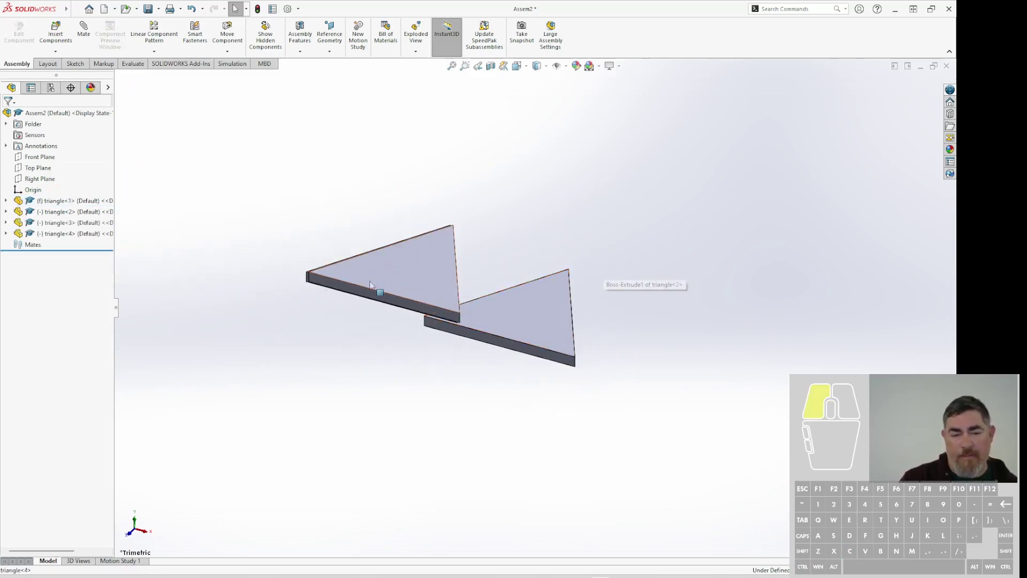
left_click_drag(373, 286, 180, 348)
left_click_drag(425, 271, 734, 220)
left_click_drag(541, 337, 663, 453)
left_click(380, 259)
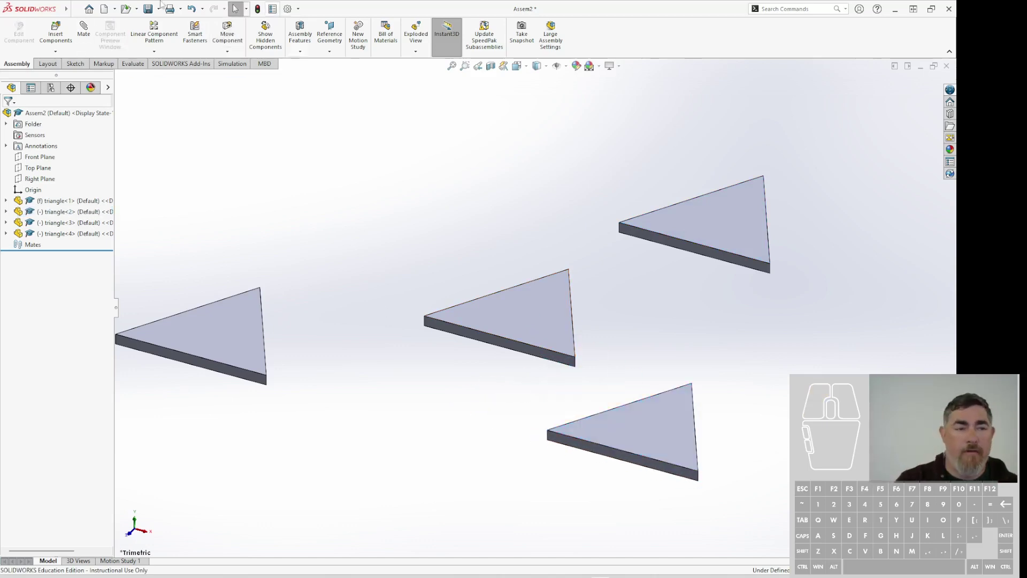
Make an upper edge of triangle<4> coincident with the fixed triangle's upper rear edge.
left_click(87, 30)
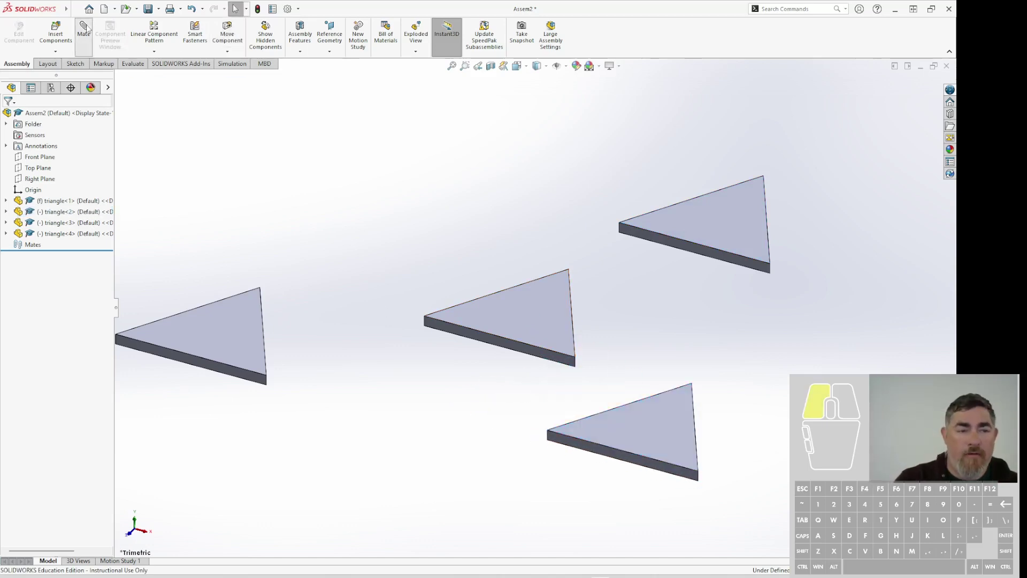
left_click(263, 317)
left_click(464, 303)
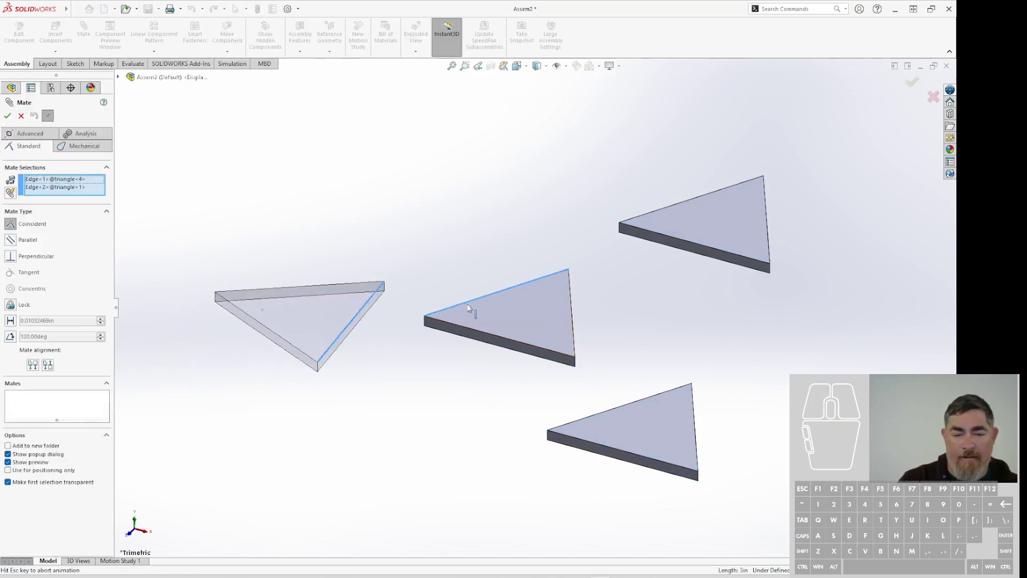
left_click(7, 116)
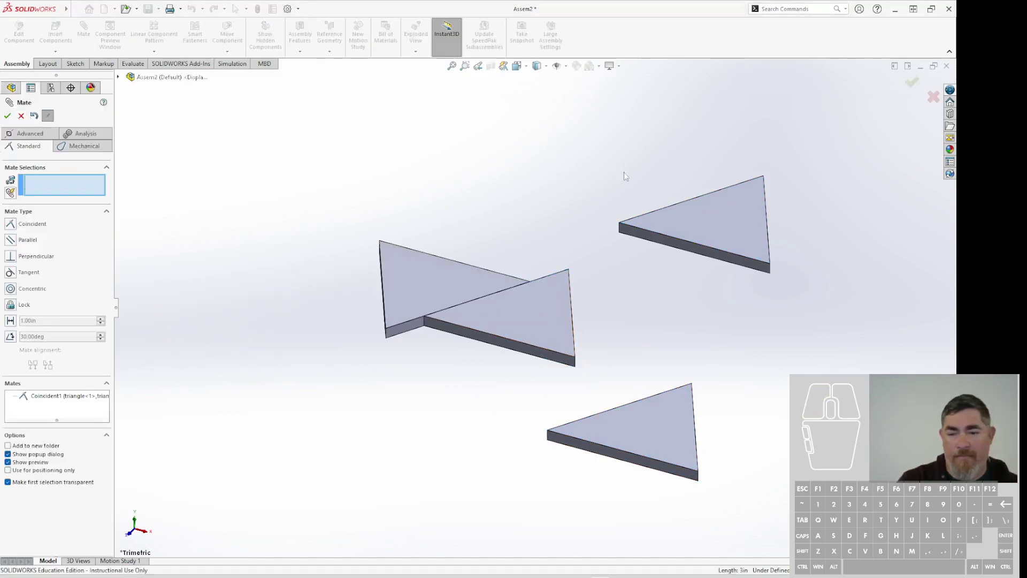
Make the upper front edge of triangle<3> coincident with the fixed triangle's upper edge facing it.
left_click(654, 233)
left_click(570, 291)
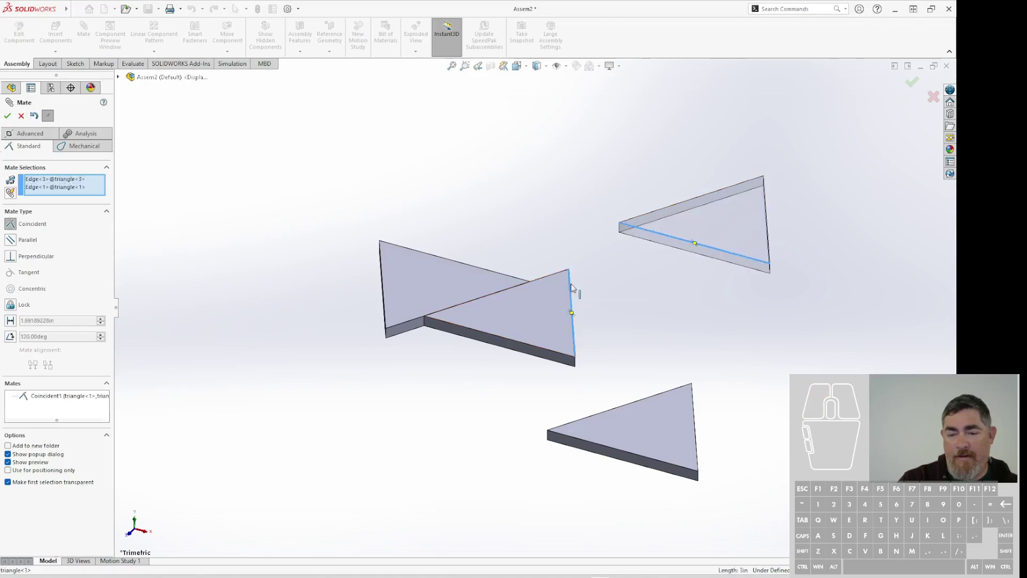
left_click(7, 116)
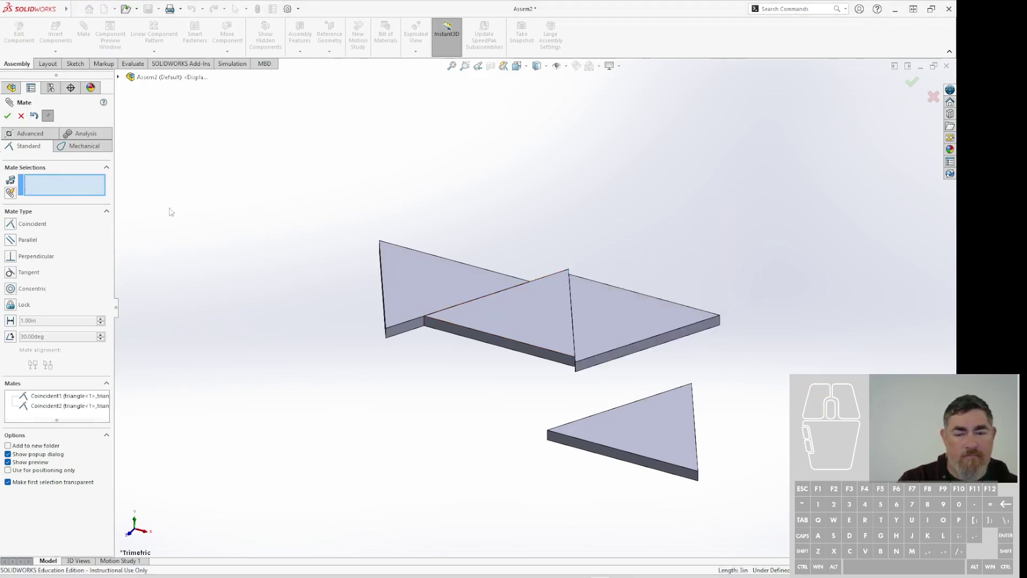
Make the fixed triangle's upper front edge coincident with an upper edge of triangle<2>.
left_click(554, 357)
left_click(555, 357)
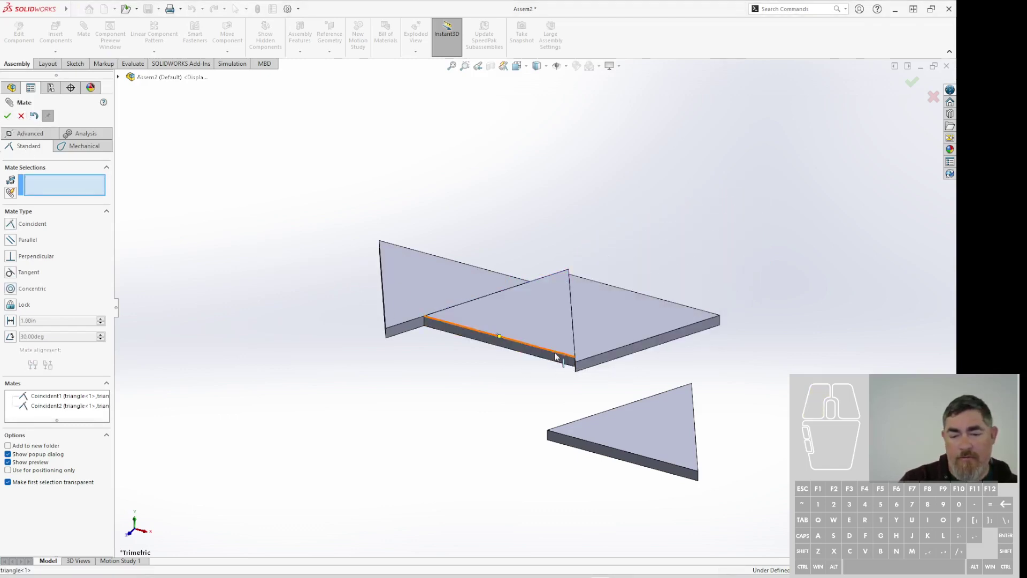
left_click(557, 357)
left_click(592, 419)
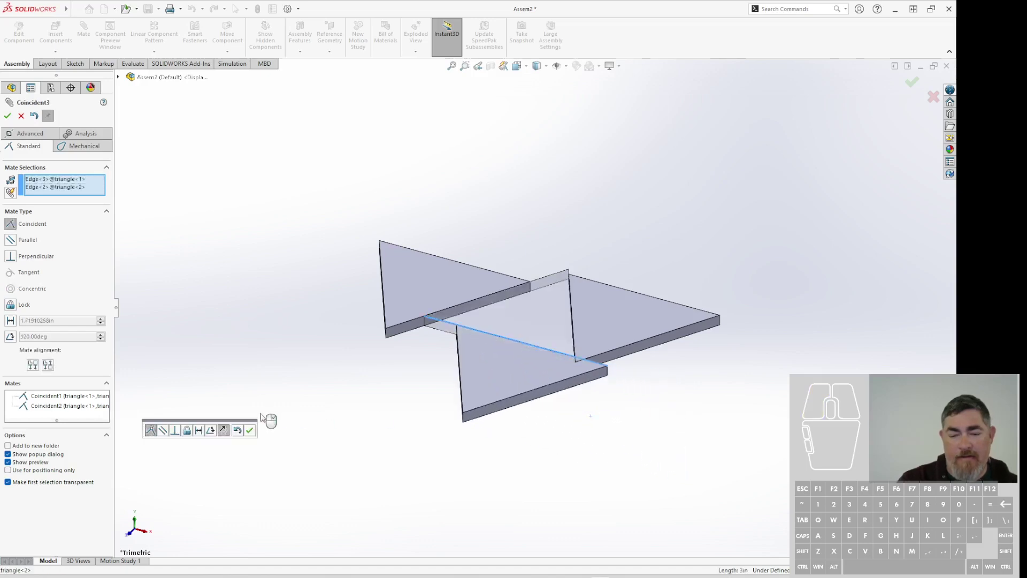
left_click(8, 116)
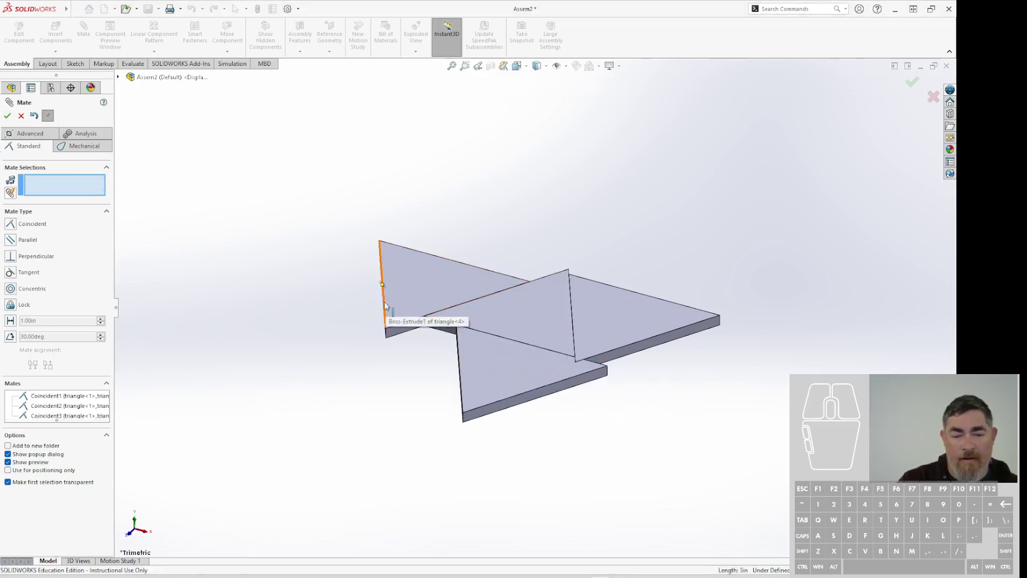
Make the free edges of triangle<4> and triangle<2> coincident with reversed mate alignment so both triangles fold up and meet.
left_click(383, 307)
left_click(458, 364)
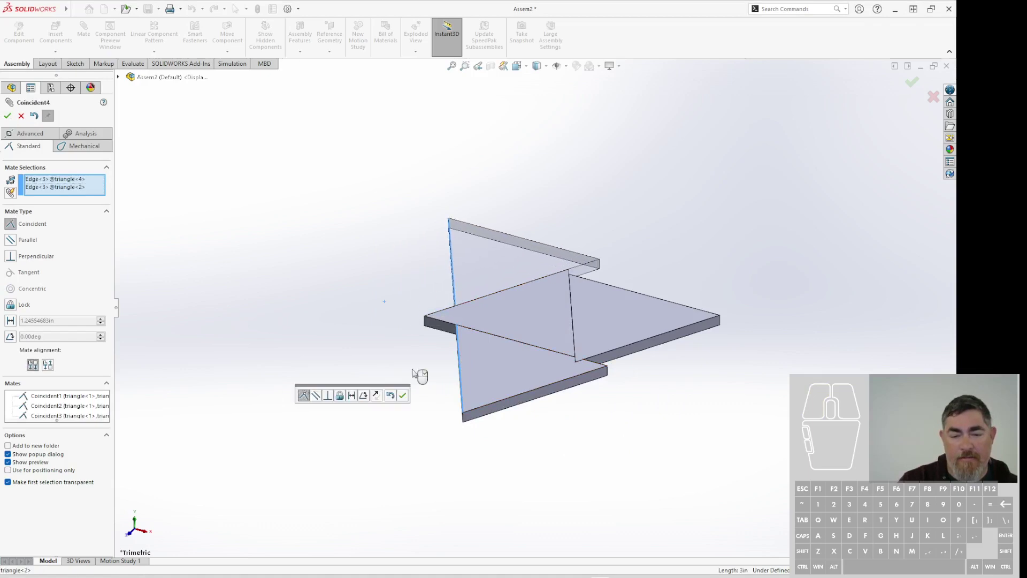
left_click(48, 366)
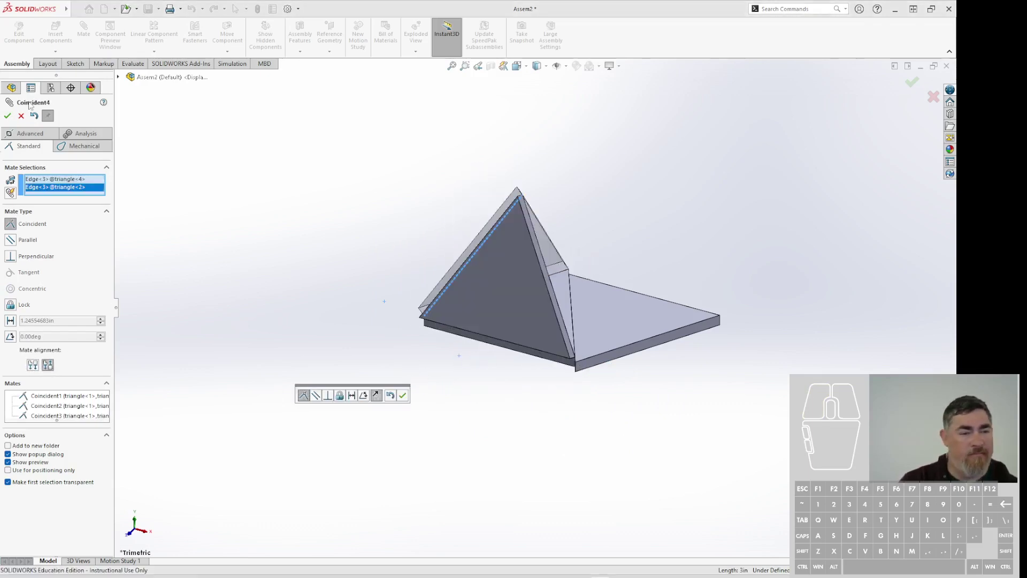
left_click(8, 116)
left_click(659, 298)
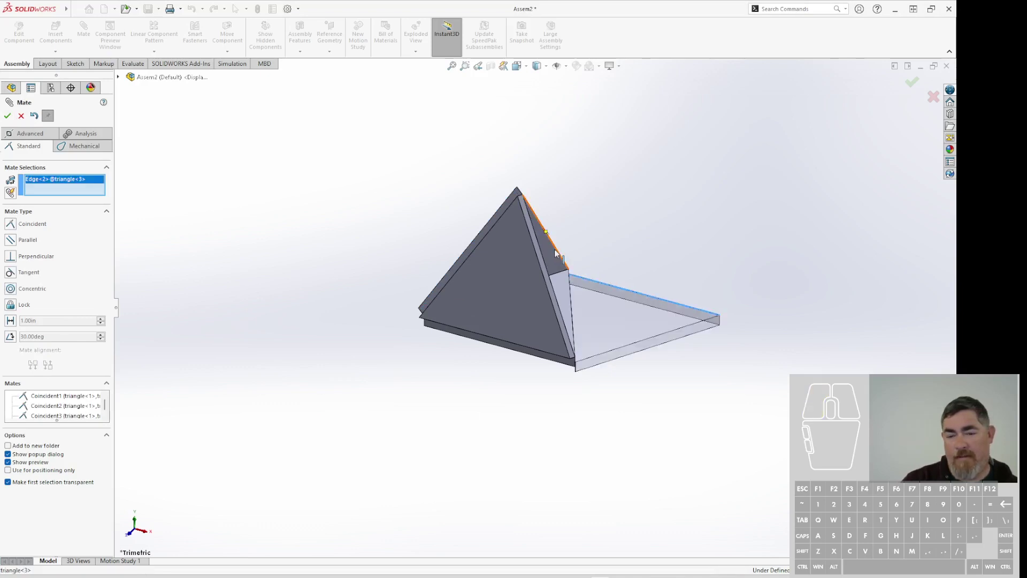
middle_click_drag(556, 252, 585, 243)
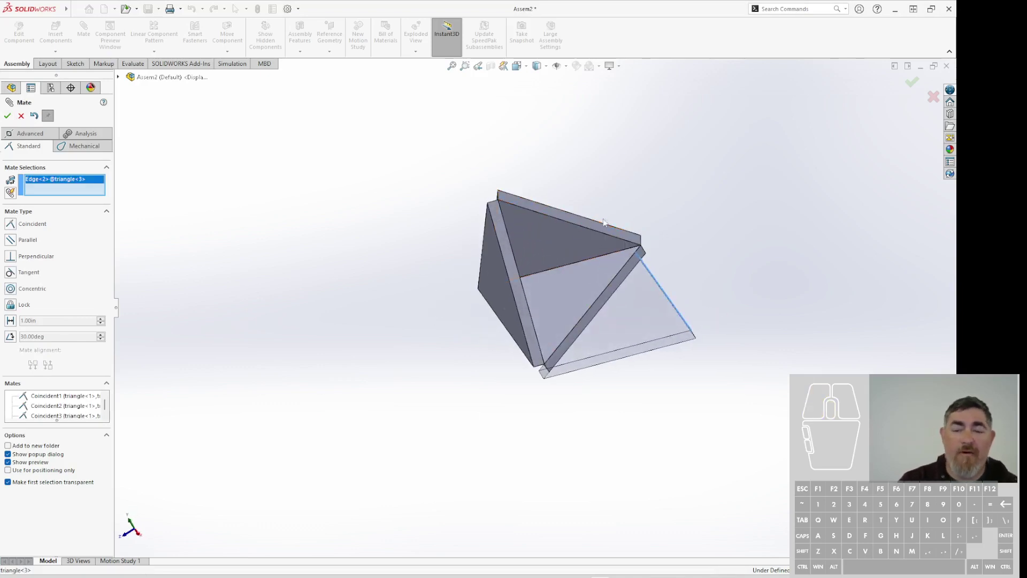
middle_click_drag(606, 233, 599, 241)
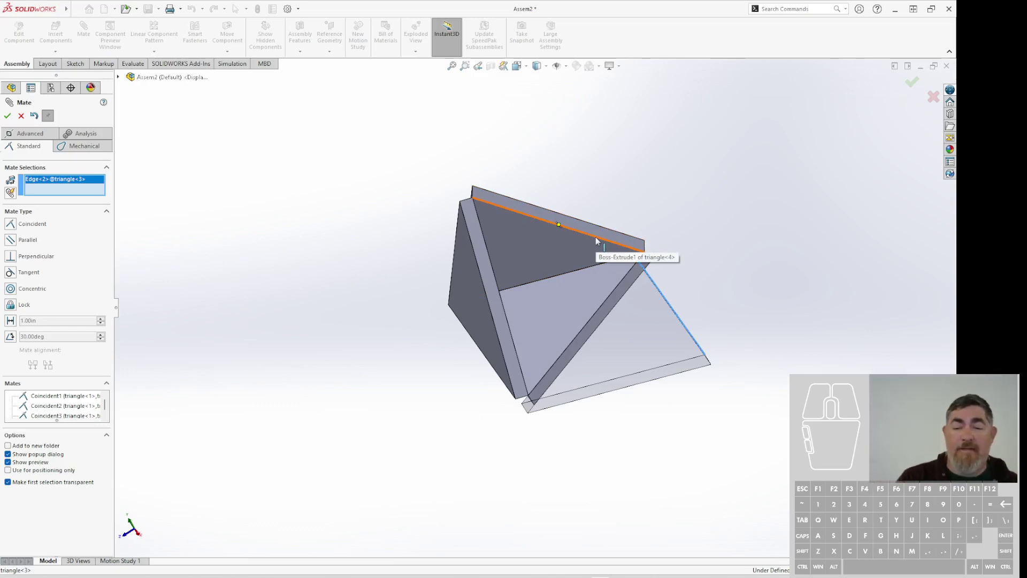
left_click(596, 241)
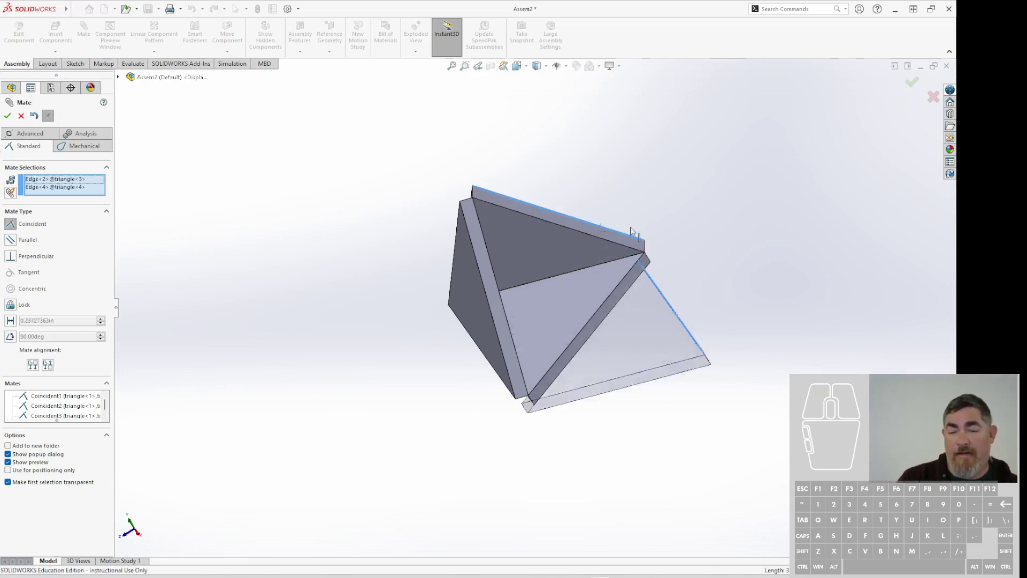
middle_click_drag(693, 301, 675, 432)
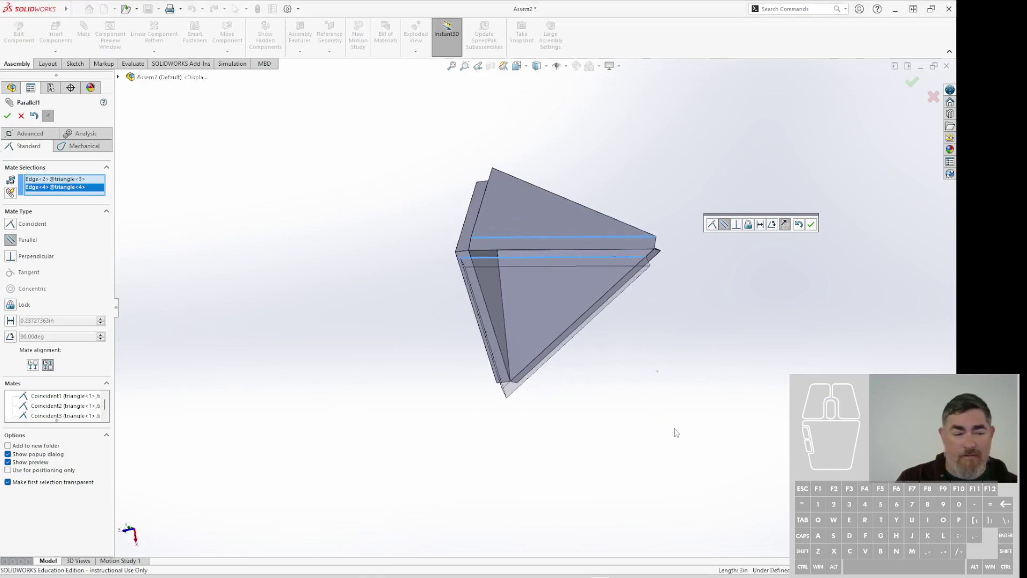
left_click(36, 368)
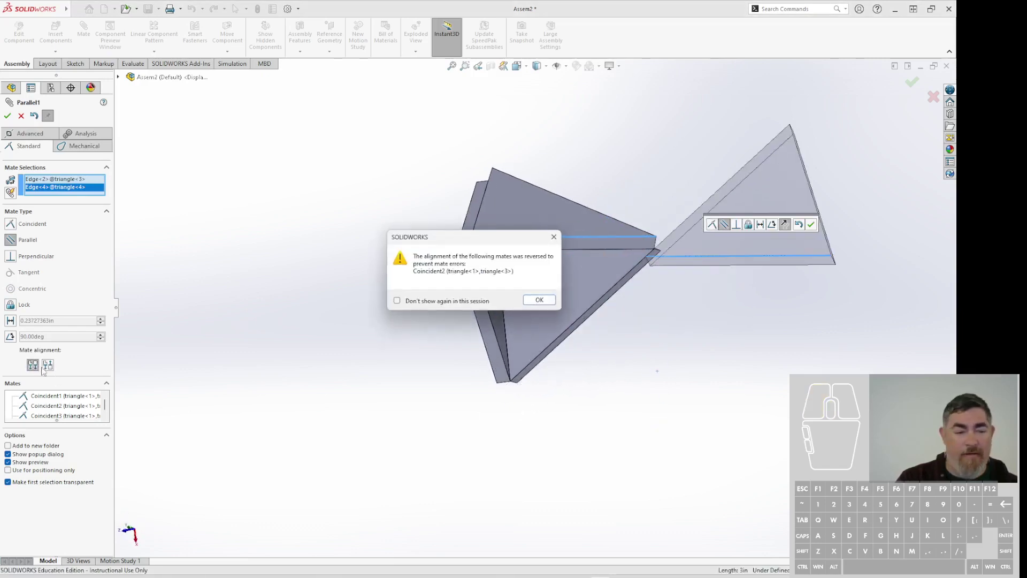
left_click(539, 300)
left_click(47, 364)
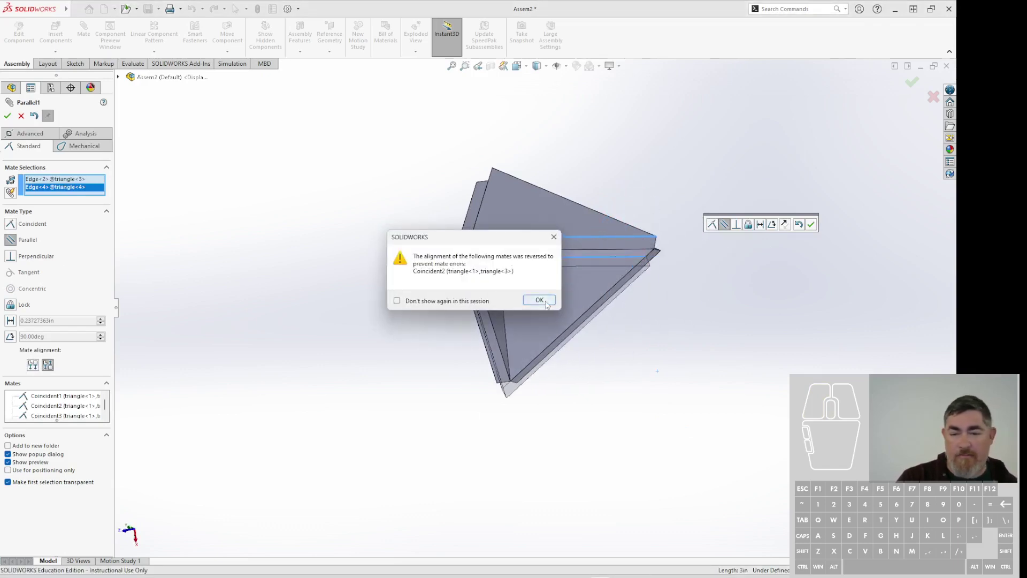
left_click(539, 300)
left_click(614, 236)
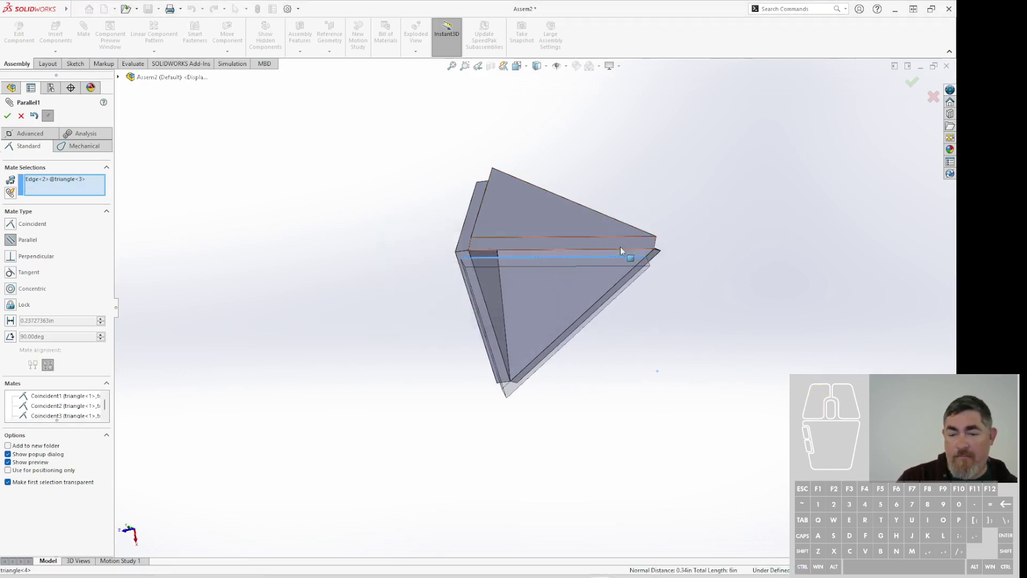
left_click(620, 248)
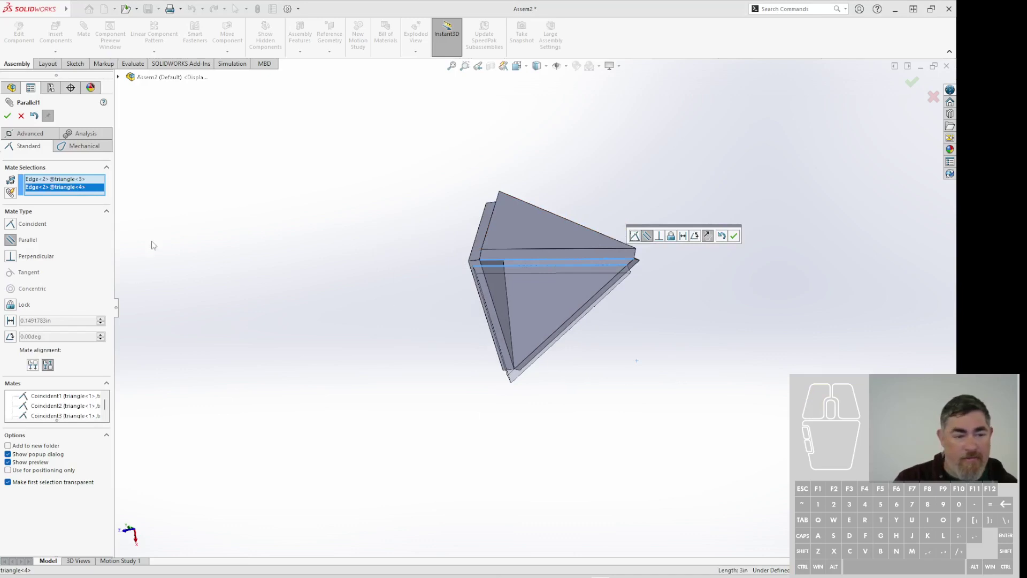
middle_click_drag(327, 412, 536, 268)
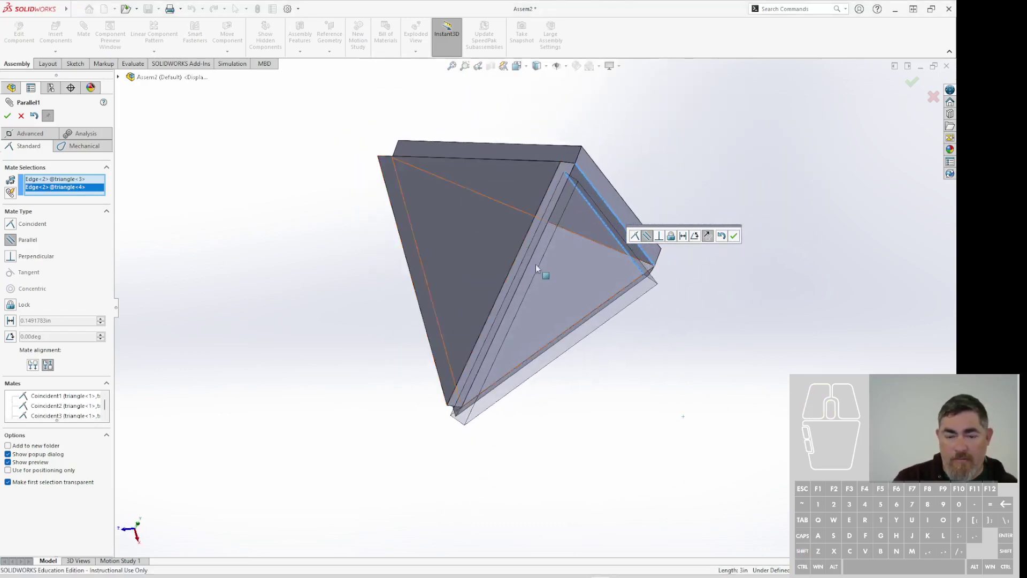
left_click(48, 365)
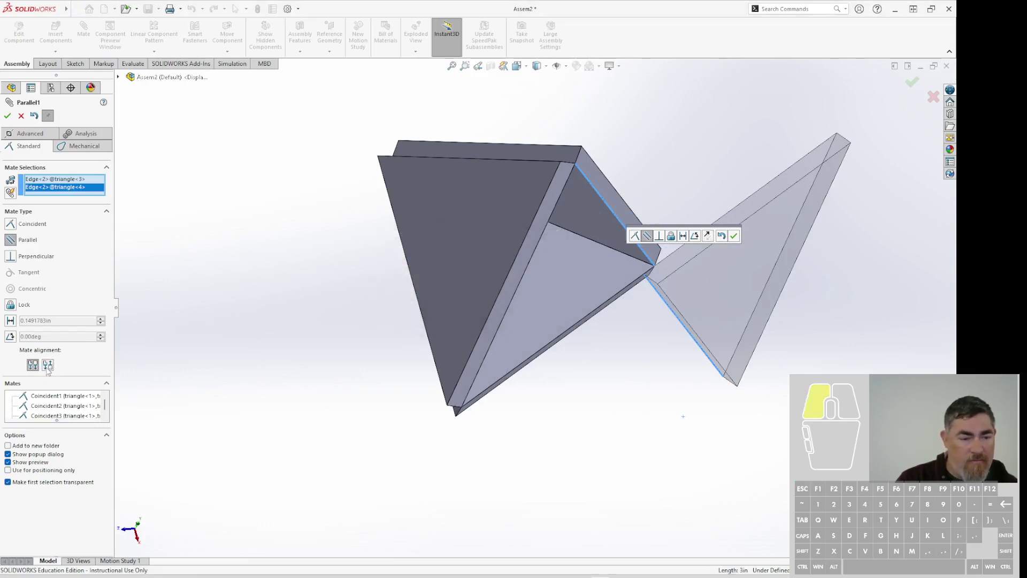
left_click(47, 367)
middle_click_drag(294, 256, 335, 343)
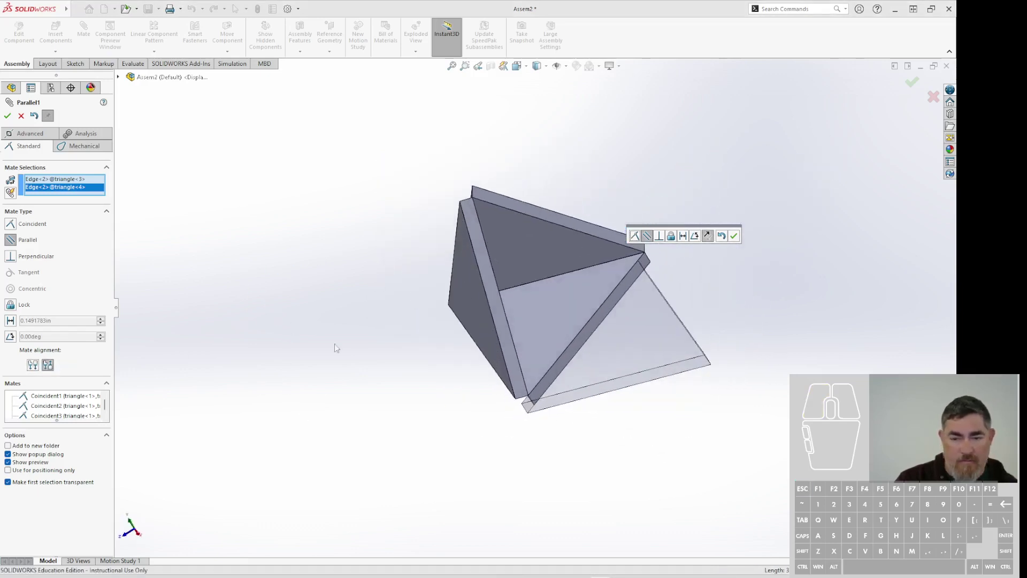
key("Escape")
Make the free edge of triangle<3> coincident with the inner free edge of triangle<4> to close the pyramid, and finish mating.
left_click(83, 29)
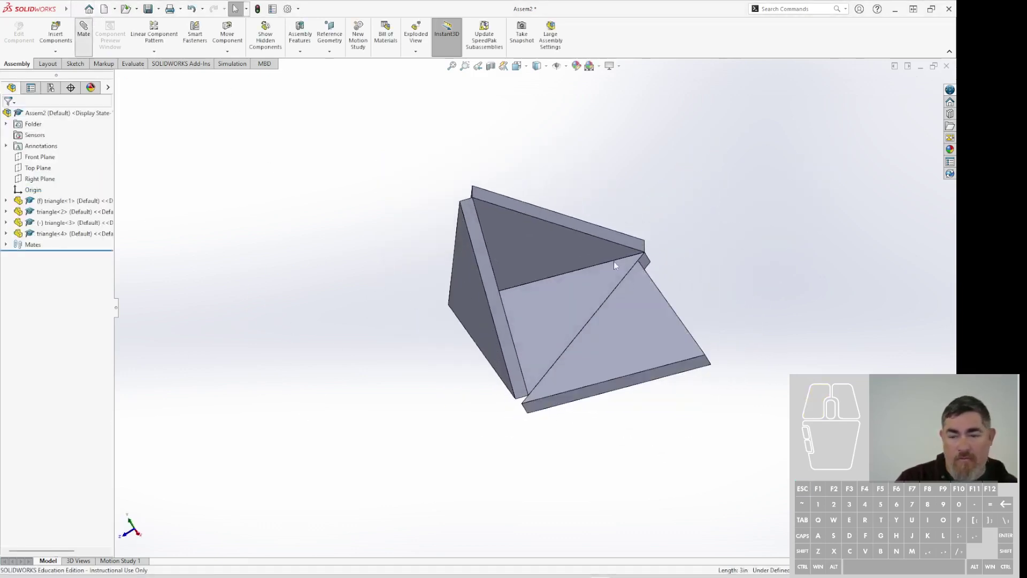
left_click(661, 292)
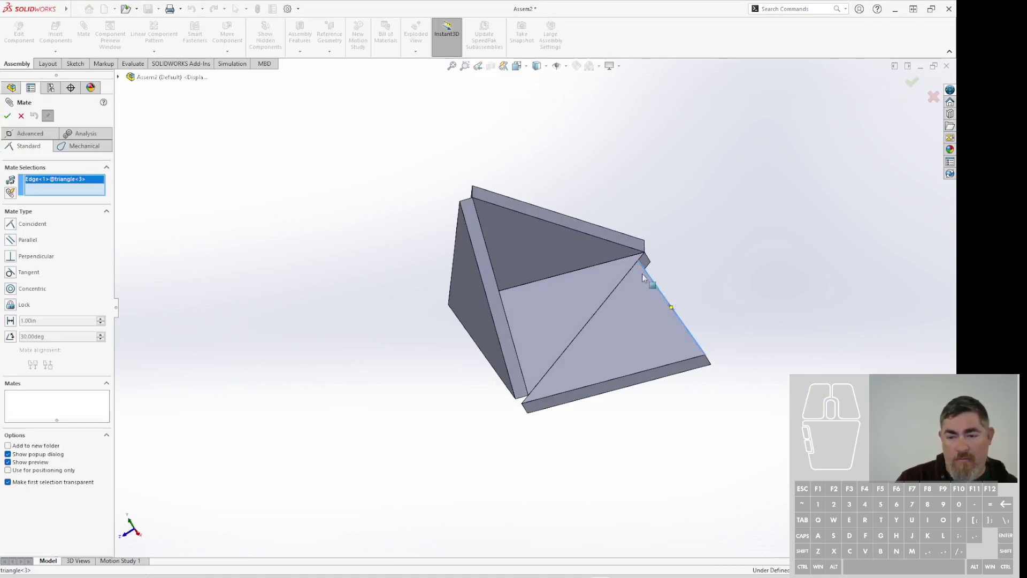
left_click(582, 236)
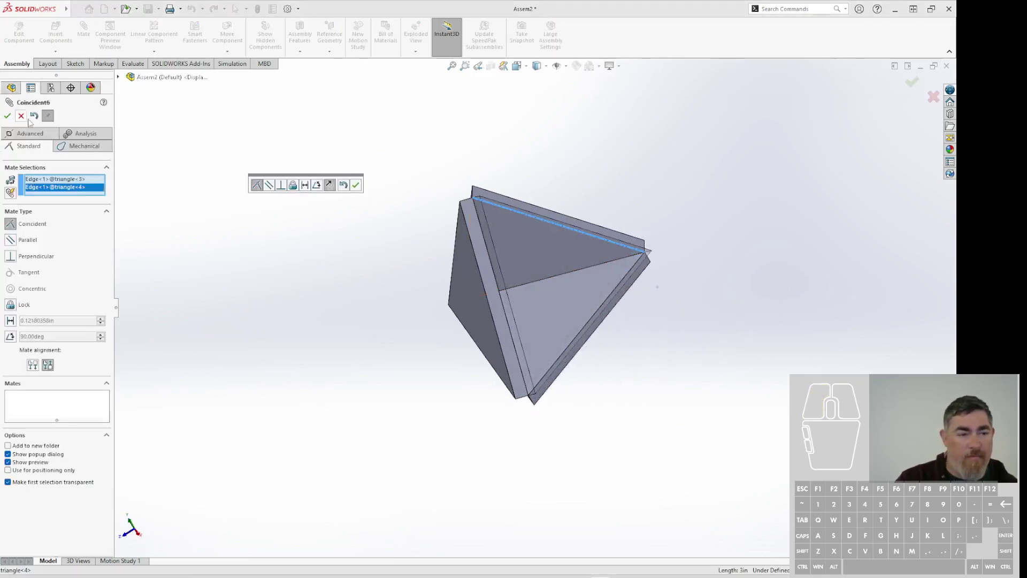
left_click(7, 116)
middle_click_drag(314, 372, 471, 321)
middle_click_drag(323, 286, 422, 272)
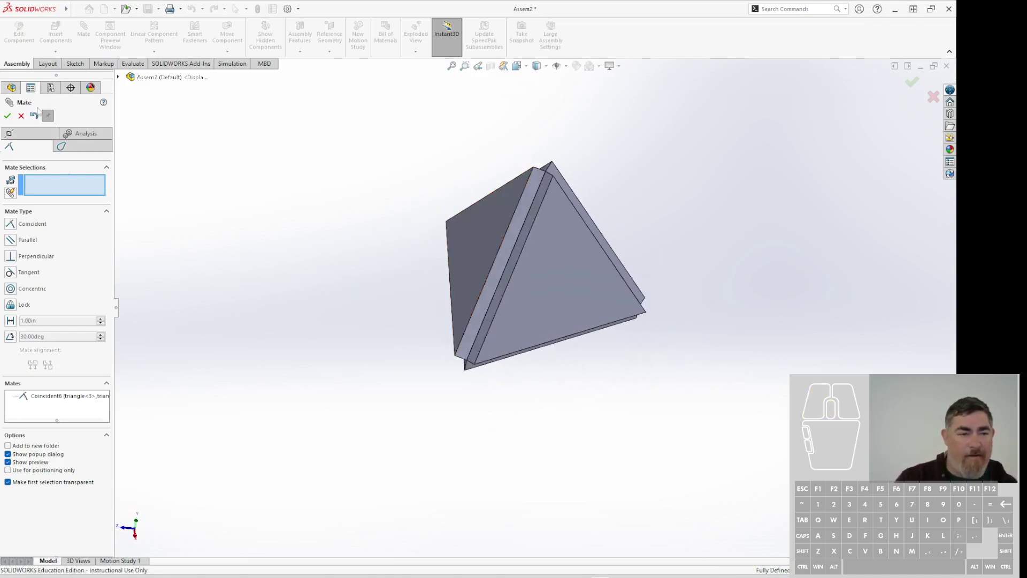
key("Escape")
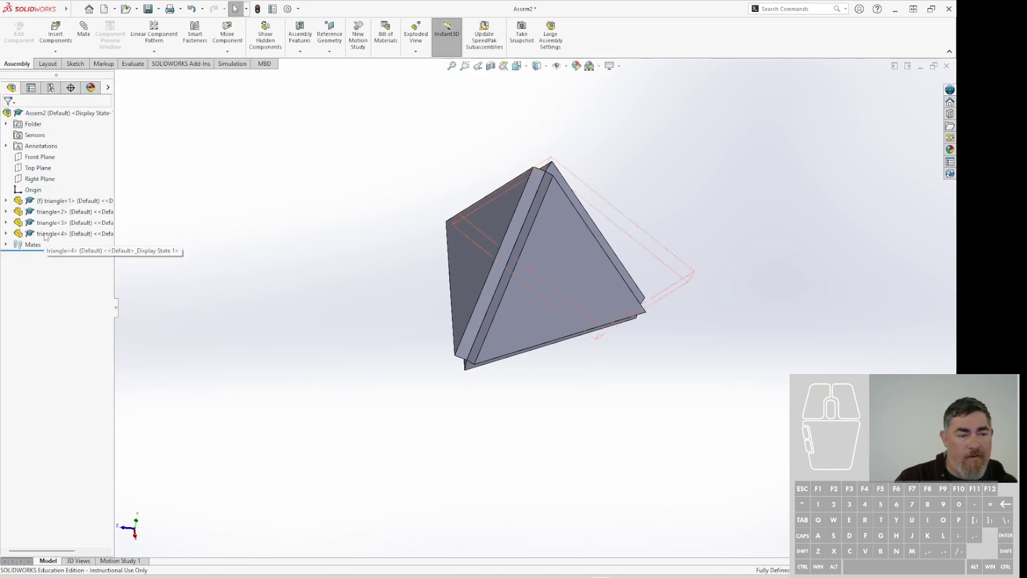
Start editing the fixed triangle<1> in the assembly's context, saving the assembly as Assem2.SLDASM in the assemblies folder over the existing file.
right_click(56, 201)
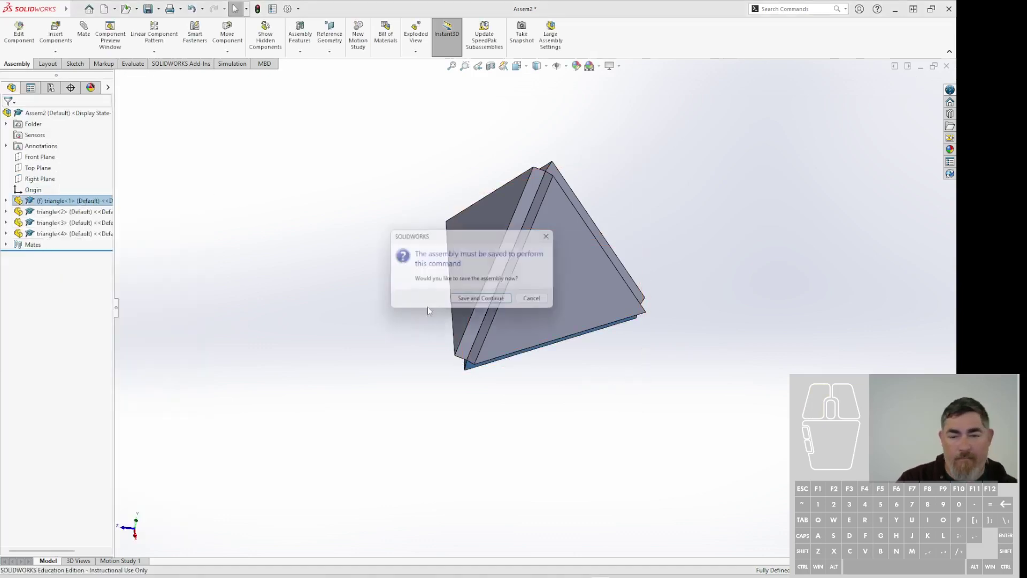
left_click(94, 171)
left_click(493, 302)
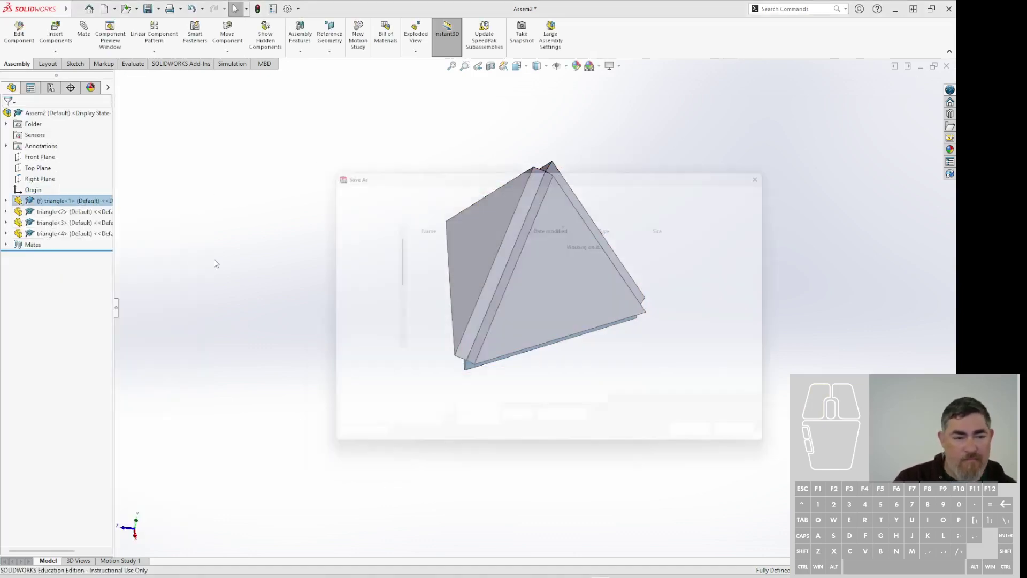
left_click(705, 442)
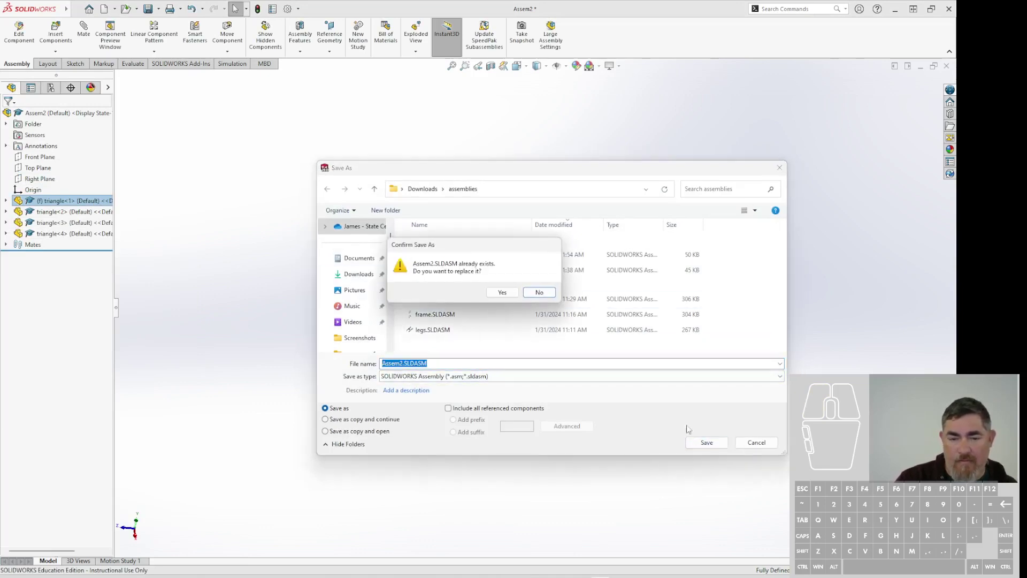
left_click(502, 292)
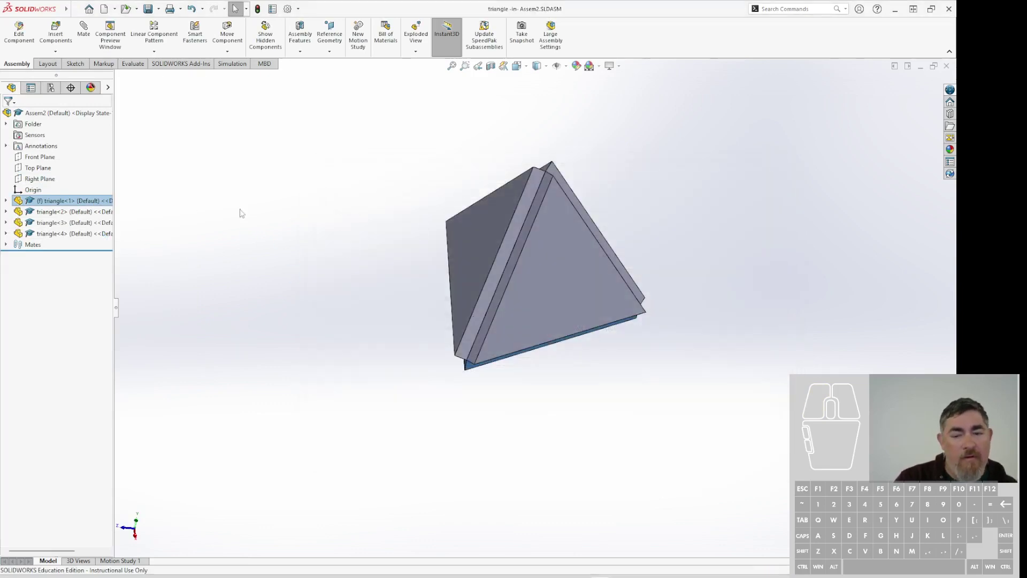
Set the triangle's Boss-Extrude1 depth to .06 in and return to editing the assembly.
left_click(7, 201)
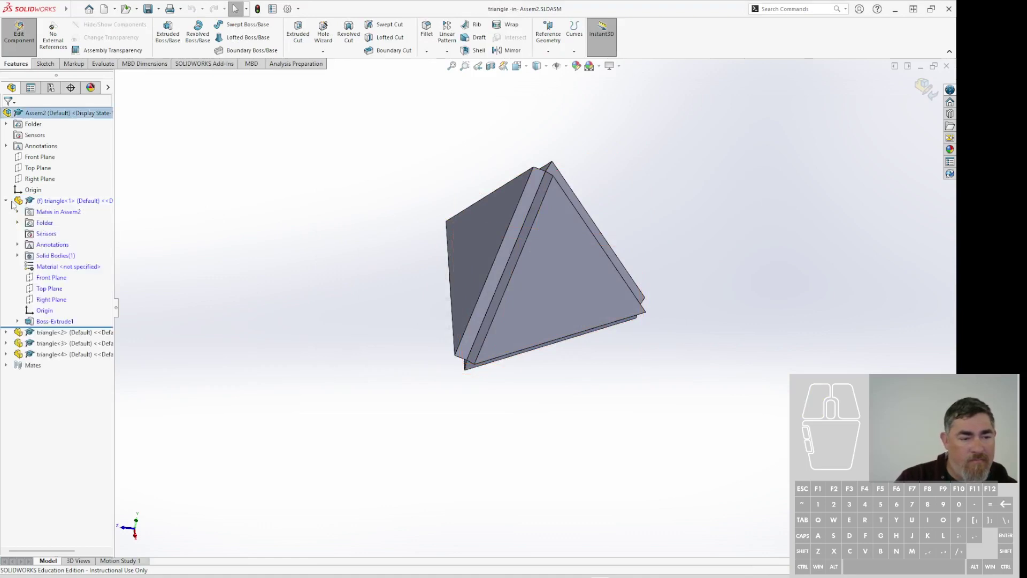
right_click(55, 321)
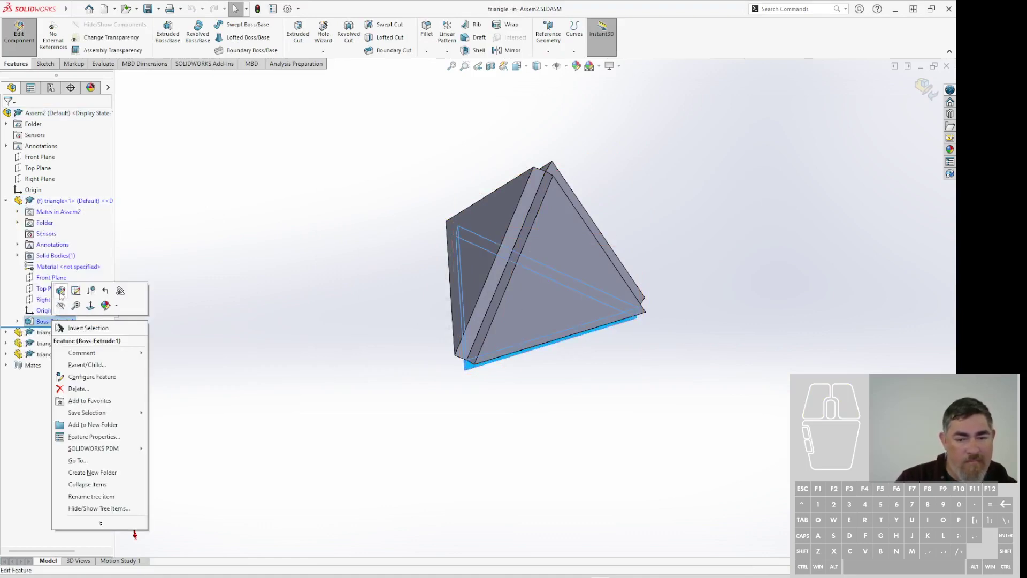
left_click(60, 291)
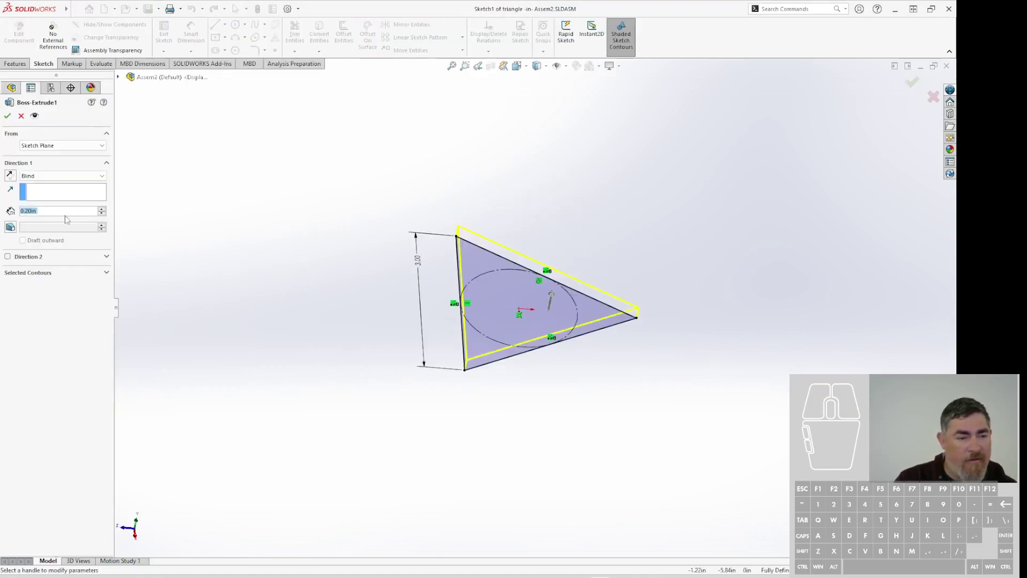
type(".06")
left_click(7, 116)
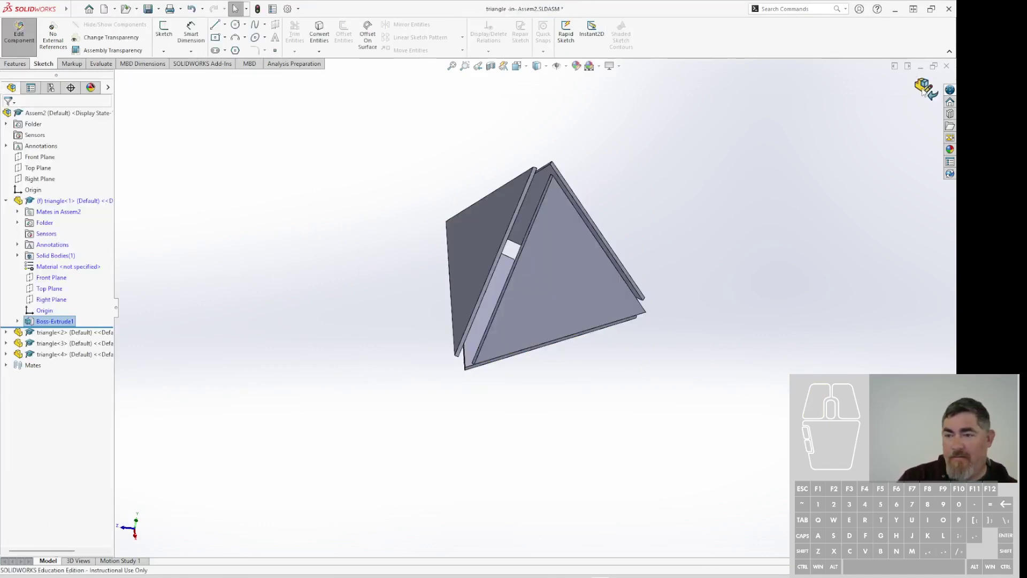
left_click(925, 87)
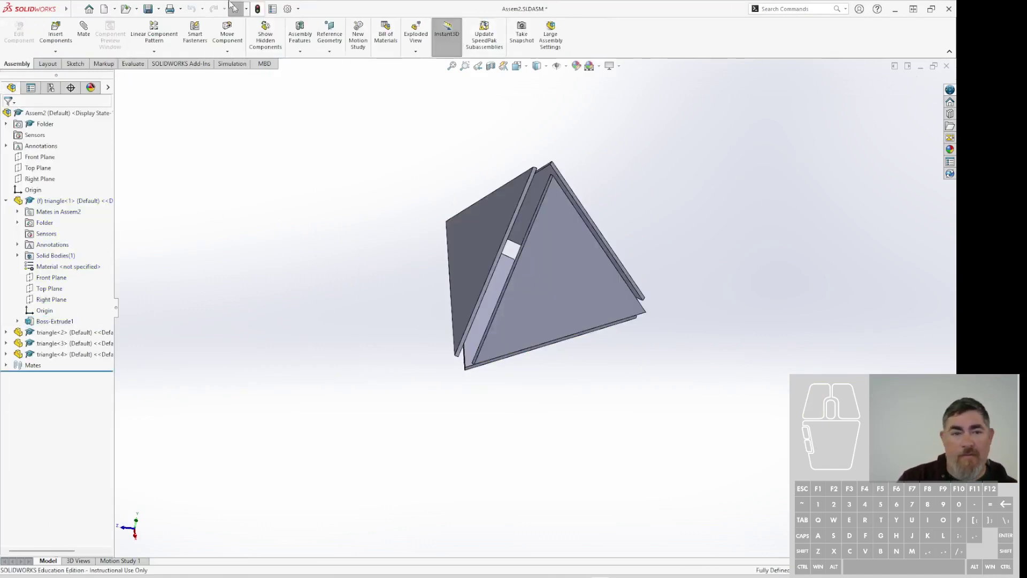
Rebuild the assembly so the mates update to the thinner triangles, and inspect the pyramid from several sides.
left_click(257, 9)
middle_click_drag(376, 448, 335, 457)
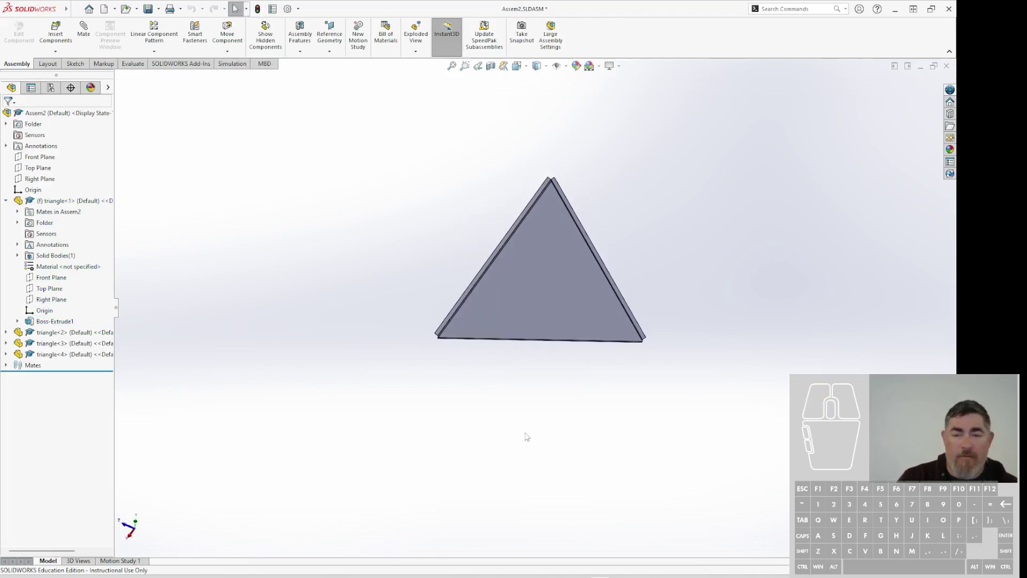
middle_click_drag(525, 436, 742, 431)
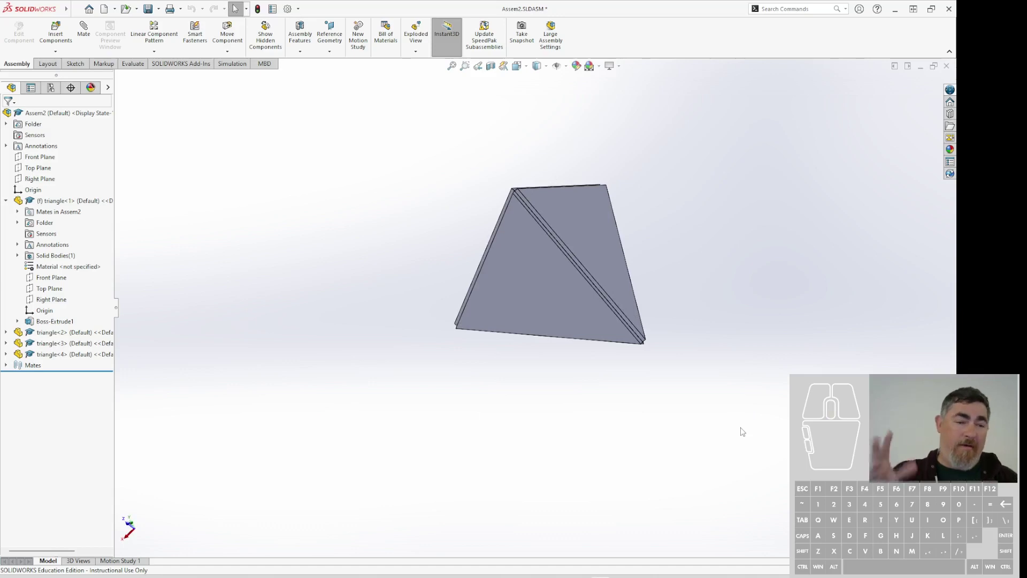